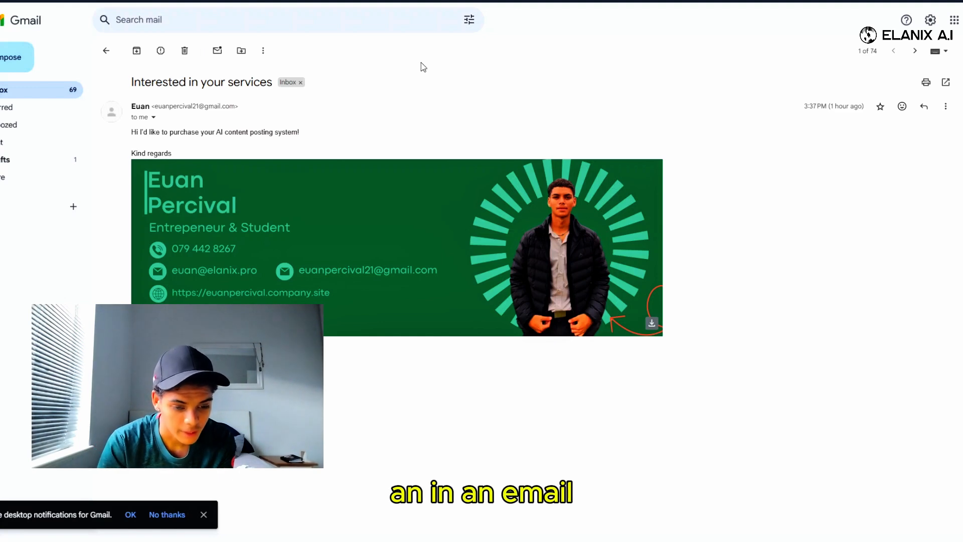
Step: Return to the inbox and open the newest email with the subject "Interested in your services"
click(54, 92)
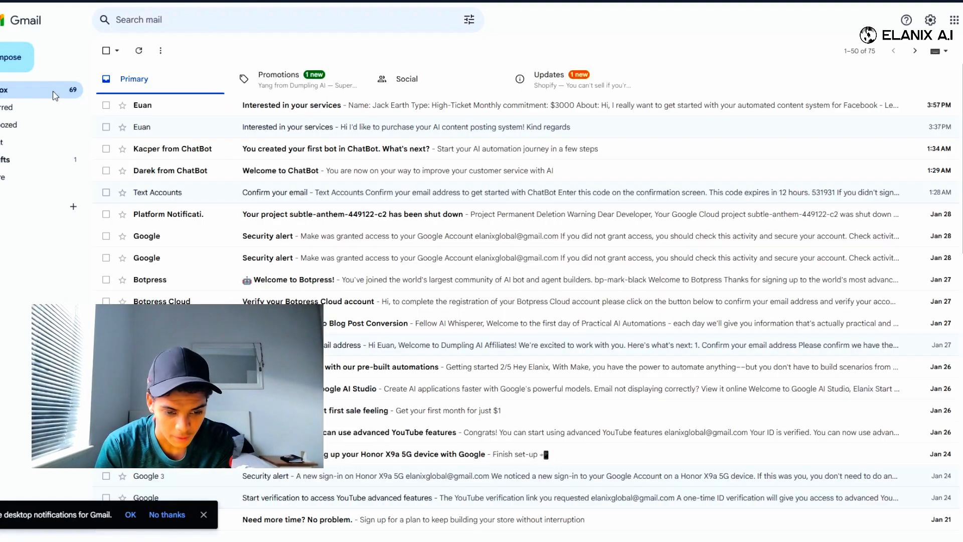
click(168, 106)
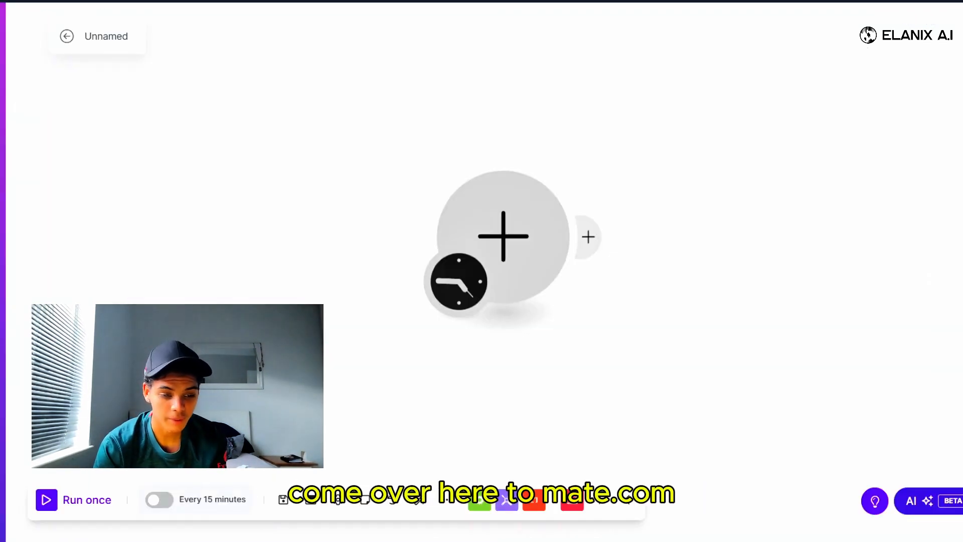
Step: Rename the unnamed scenario in Make as "Email autoresponder"
click(123, 36)
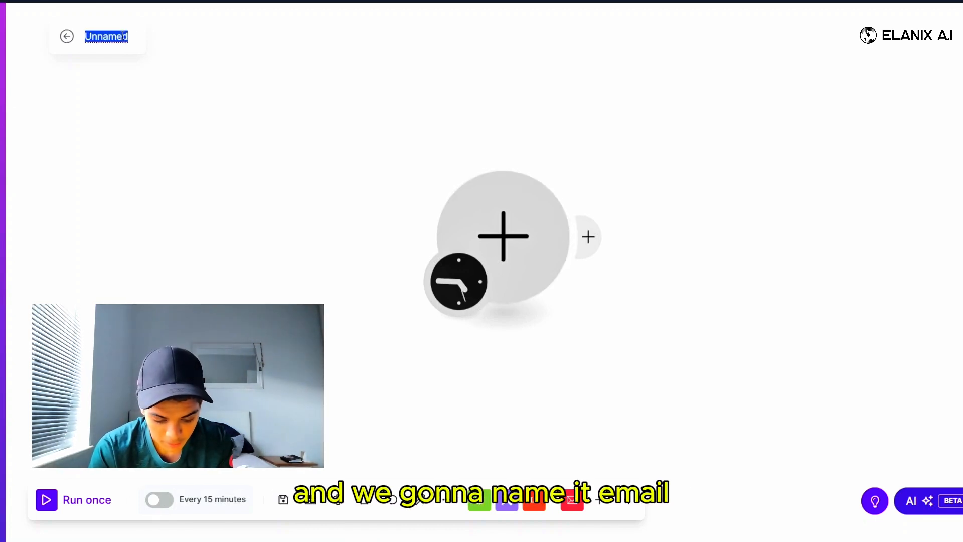
text(Email au)
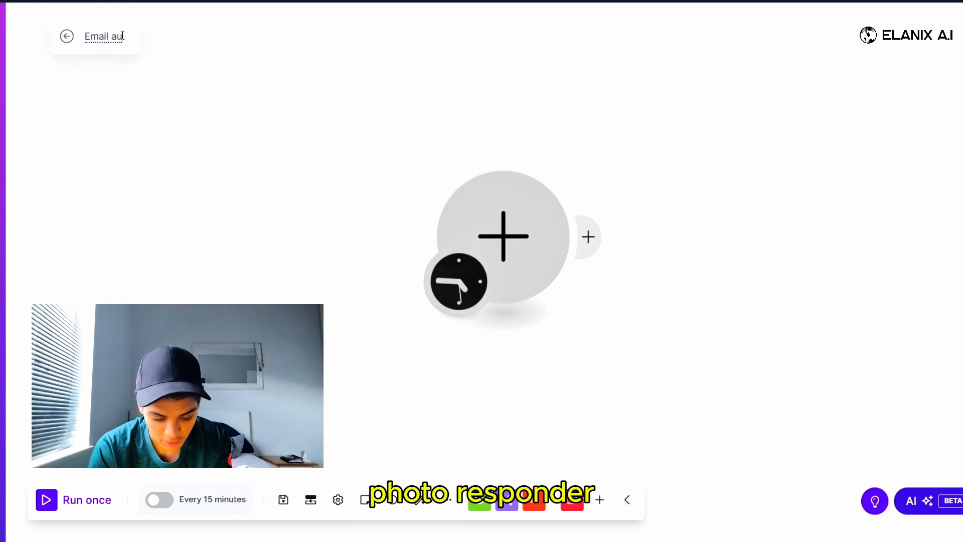
text(toresponder)
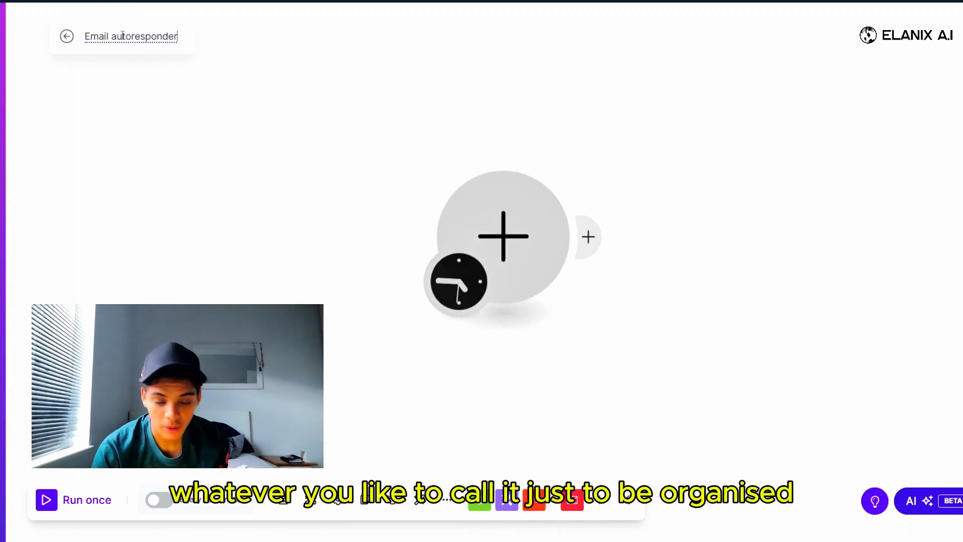
click(137, 63)
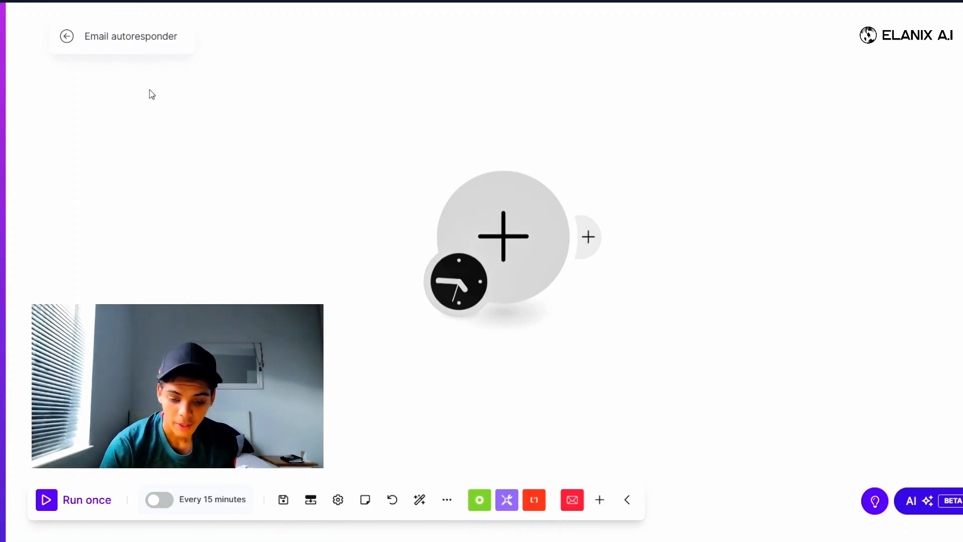
Step: Add the Email app's Watch Emails trigger as the scenario's first module
click(530, 254)
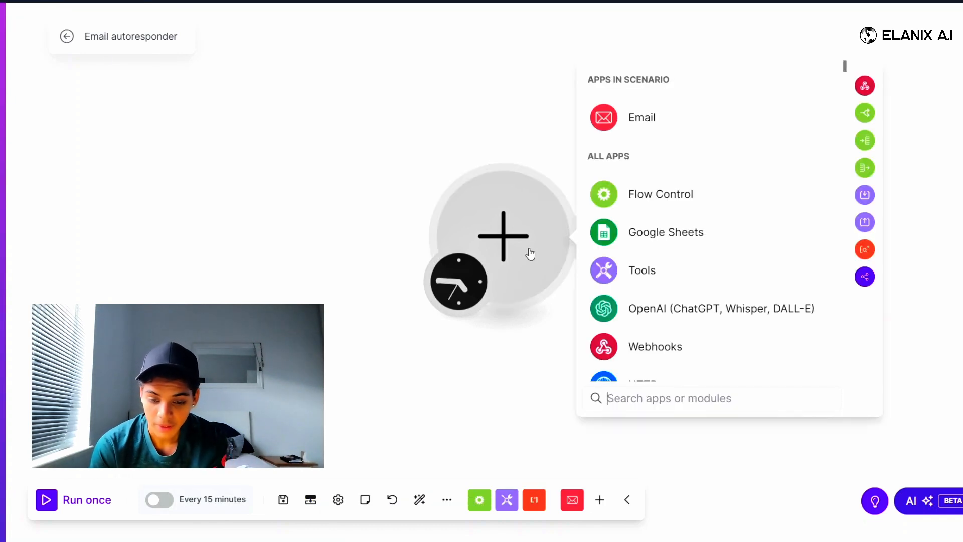
click(641, 119)
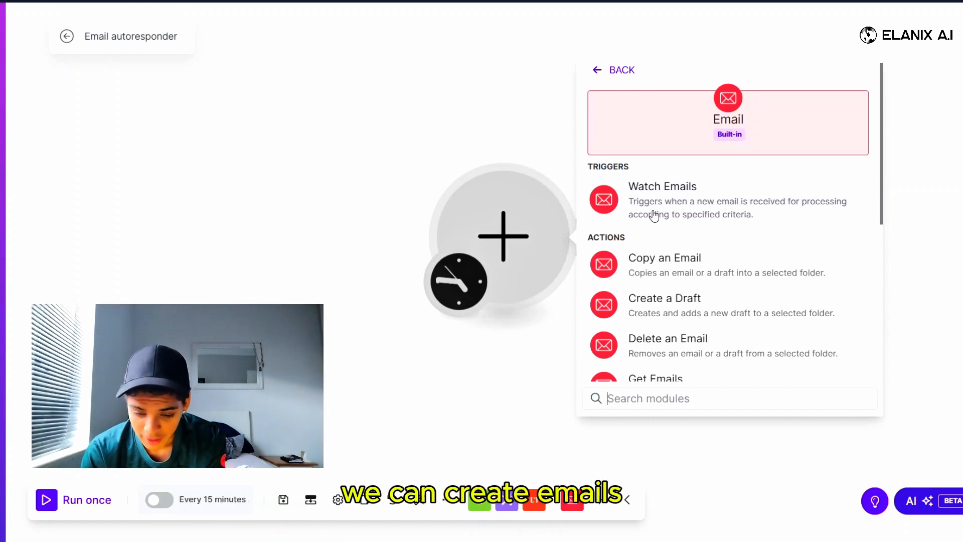
scroll(654, 216, down, 6)
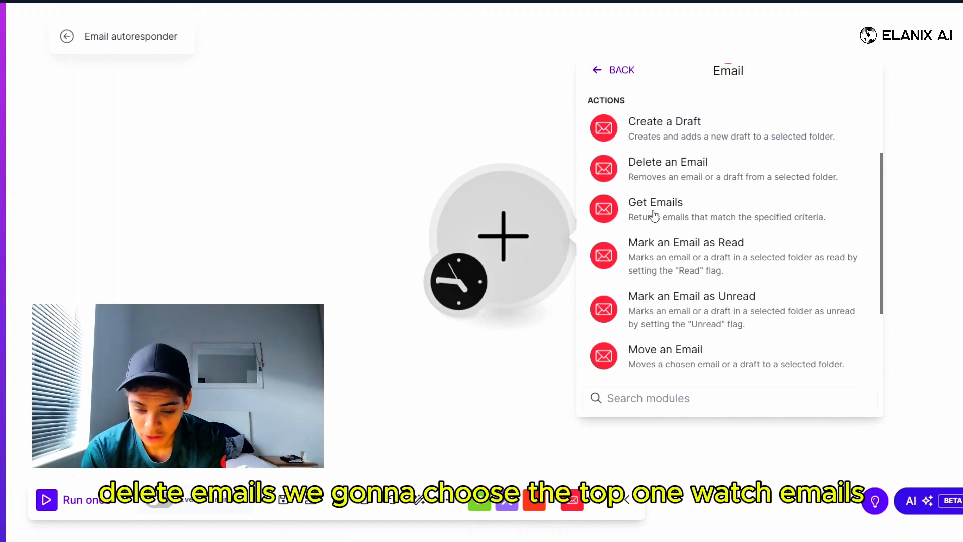
scroll(653, 216, up, 6)
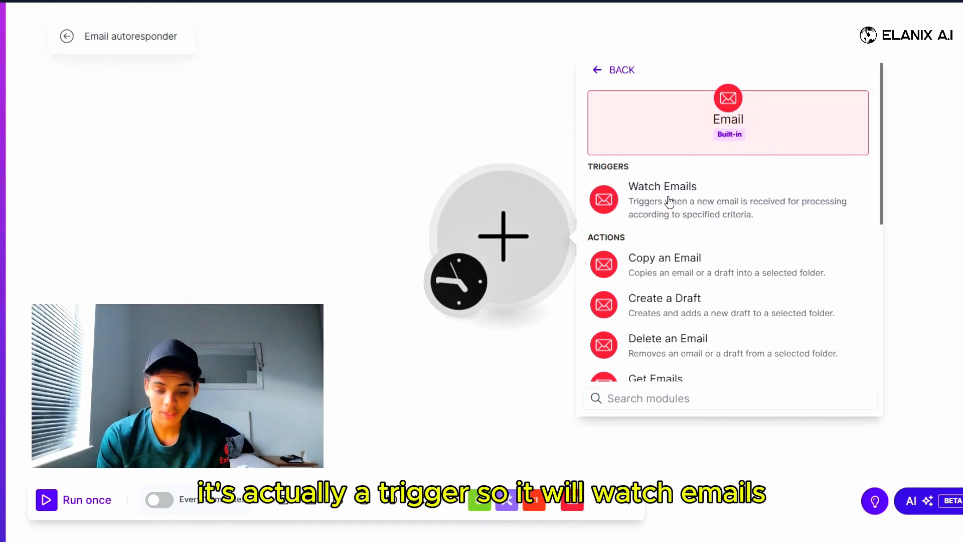
click(669, 201)
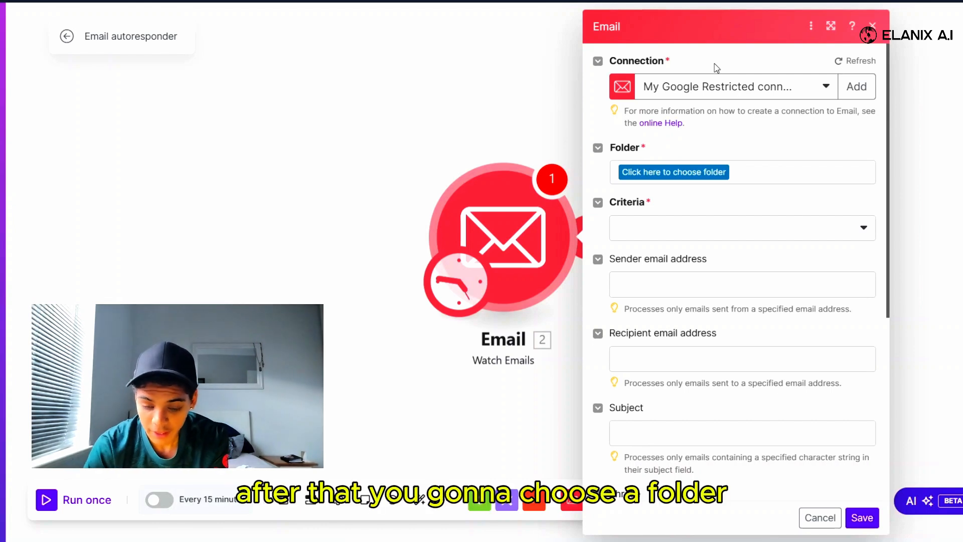
Step: Set the Watch Emails trigger to monitor the INBOX folder with the criteria All emails
click(695, 179)
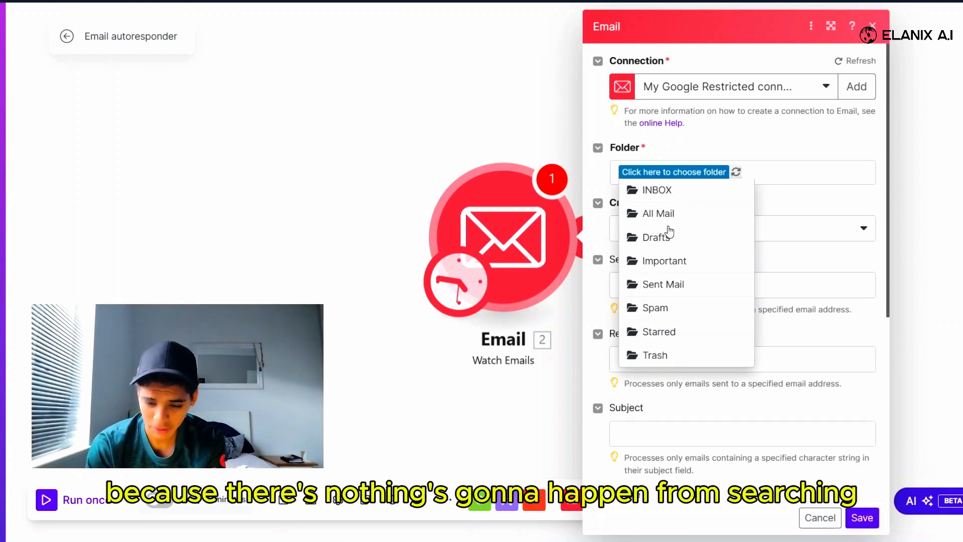
click(657, 190)
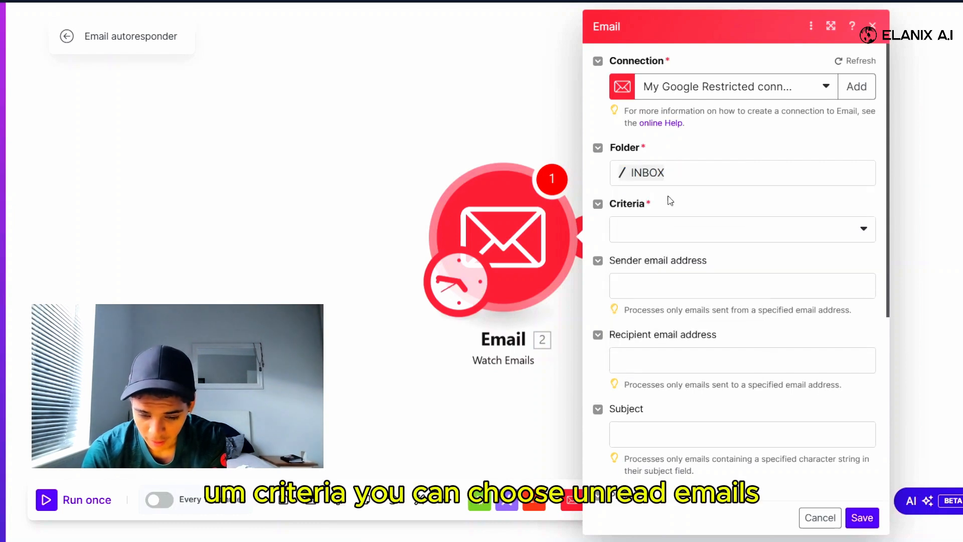
click(662, 226)
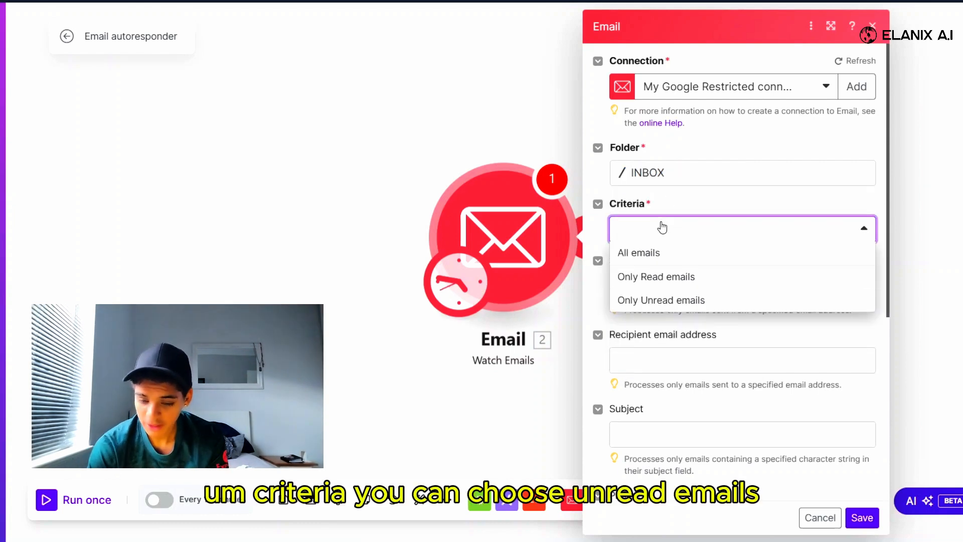
click(645, 262)
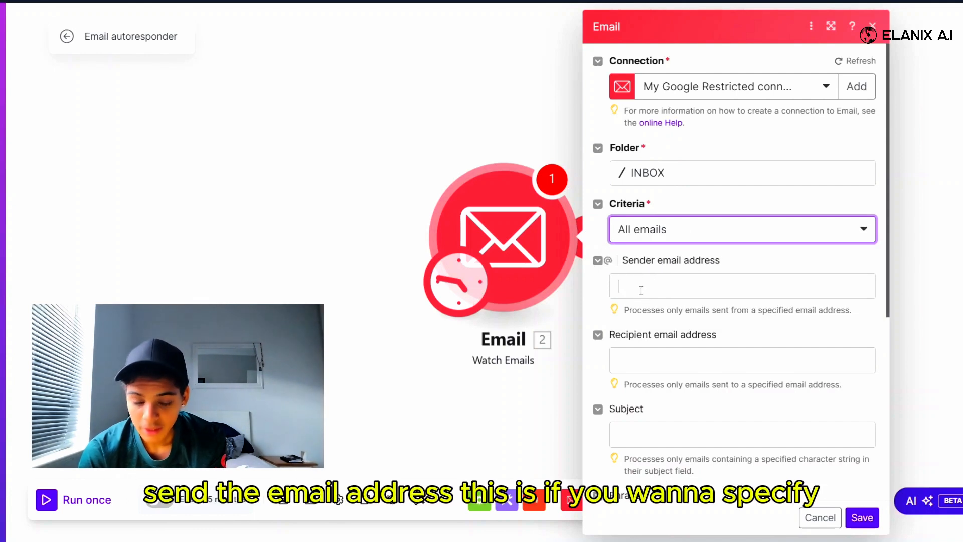
Step: Leave the sender and recipient filters empty and set the Subject filter to "Interested in your services"
click(641, 290)
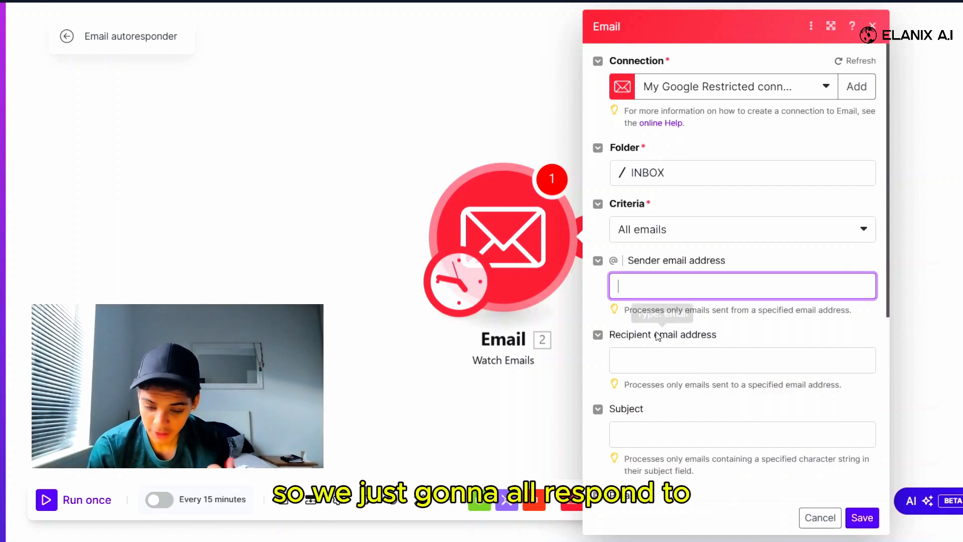
click(649, 366)
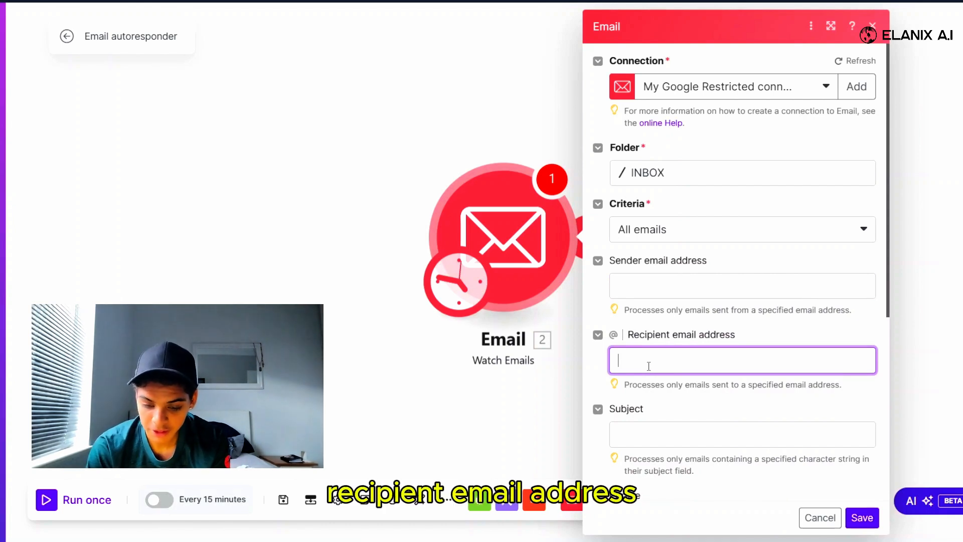
scroll(649, 366, down, 3)
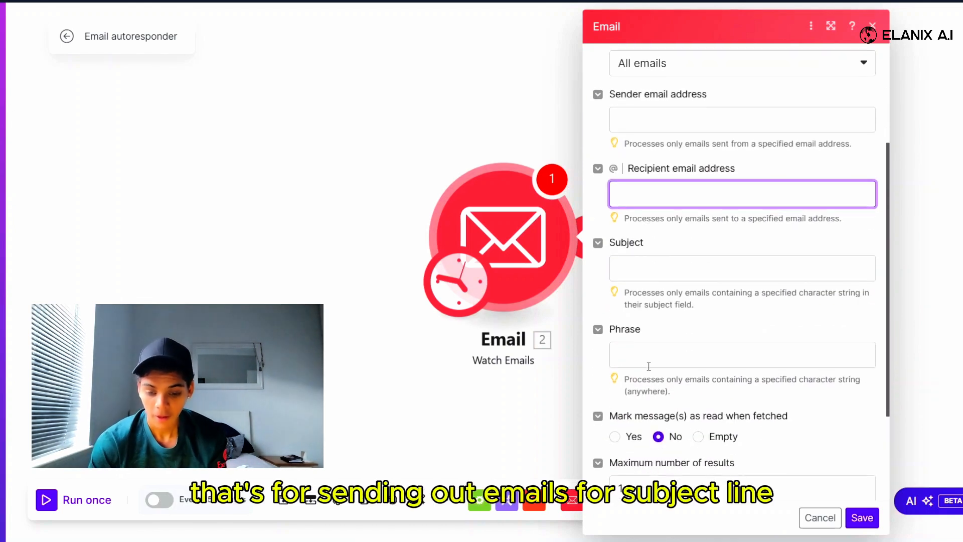
click(634, 268)
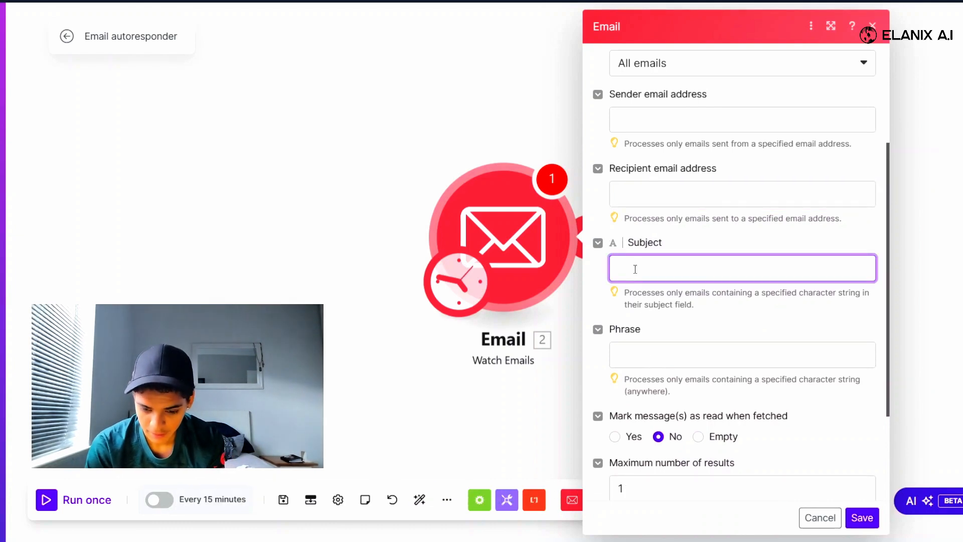
text(Interested in your services)
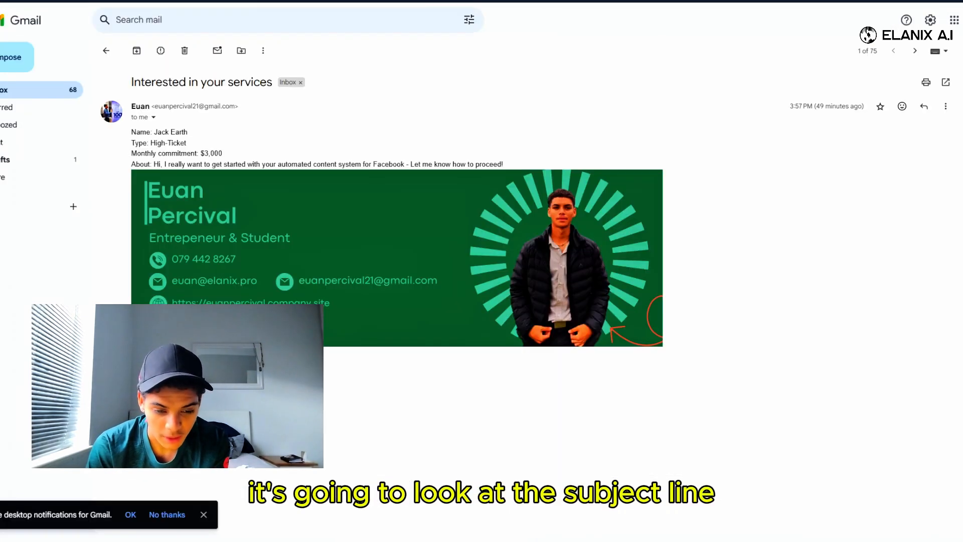
Step: Compare the email's subject line in Gmail with the trigger's Subject filter in Make
mouse_move(206, 81)
mouse_down()
mouse_move(132, 81)
mouse_move(196, 80)
mouse_up()
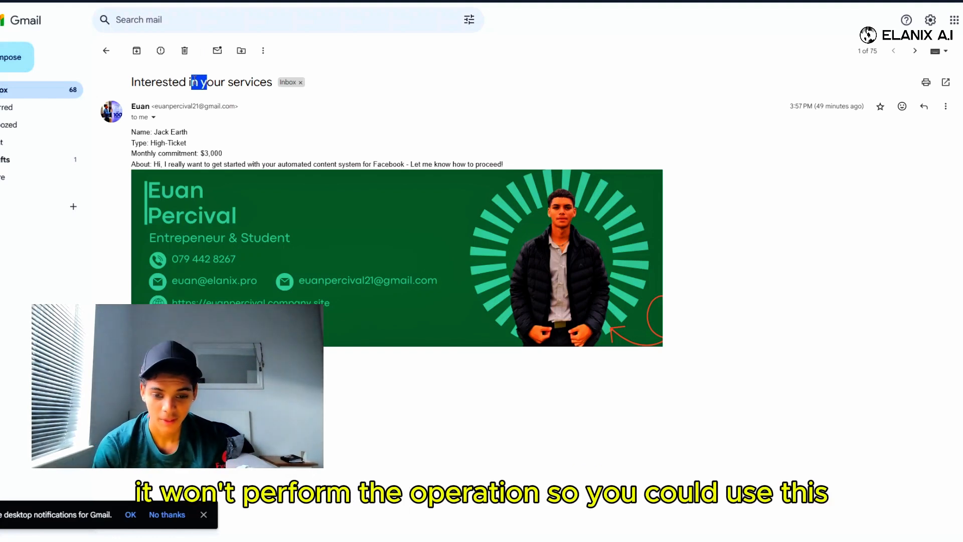
key(alt+Tab)
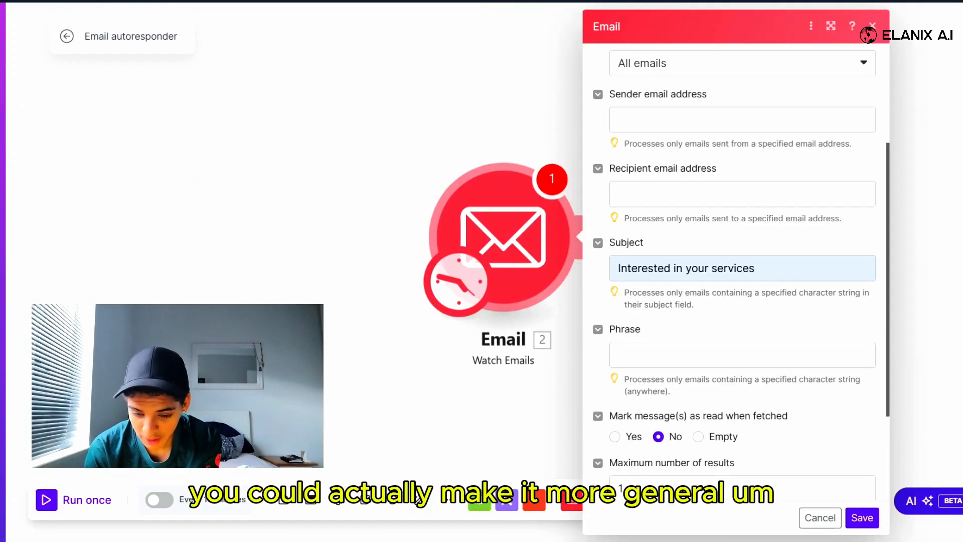
click(721, 273)
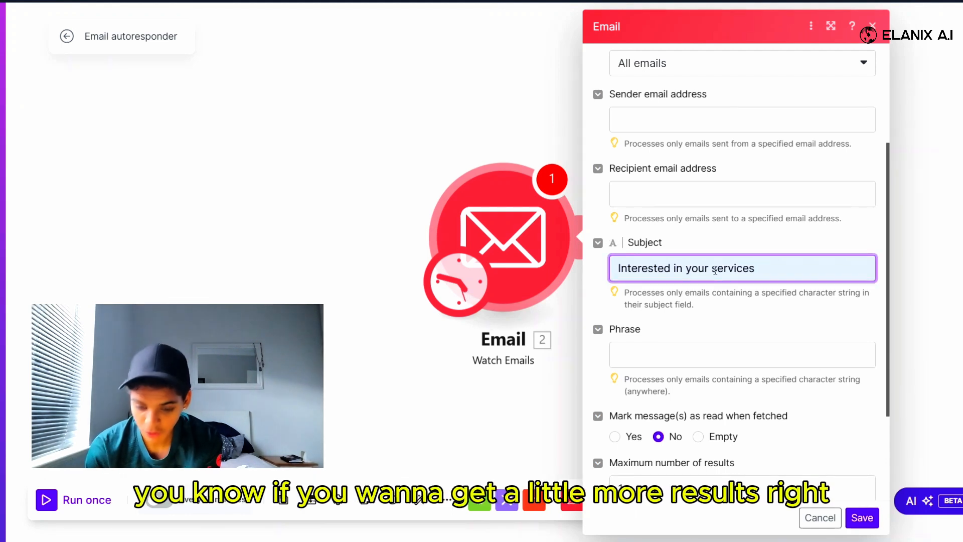
drag(712, 271, 615, 271)
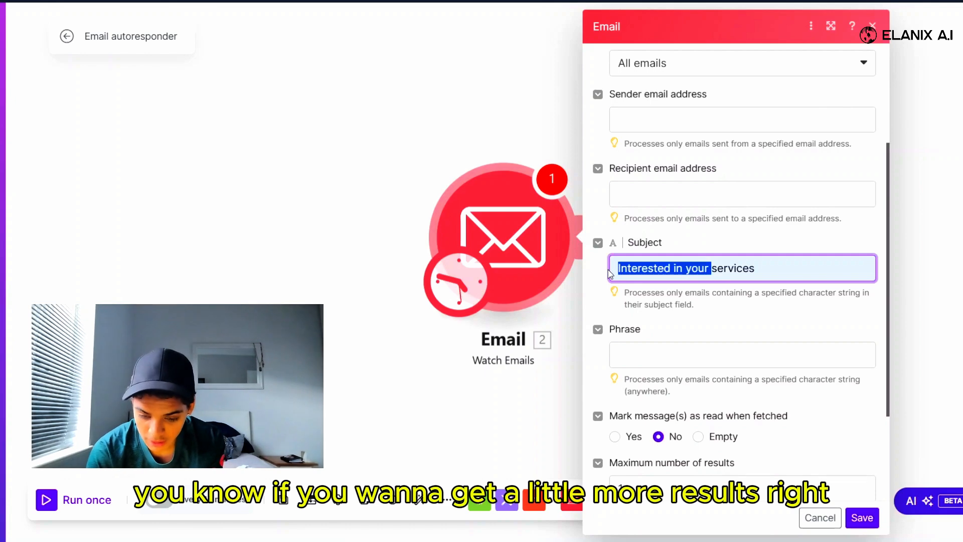
Step: Save the trigger settings with an empty phrase, No for marking messages as read when fetched, and a maximum of 1 result
click(652, 331)
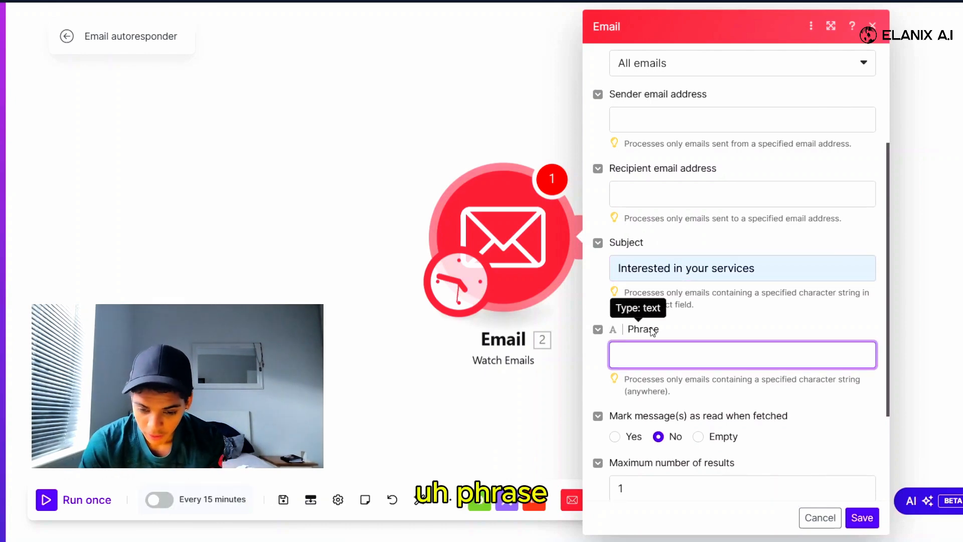
scroll(743, 311, down, 3)
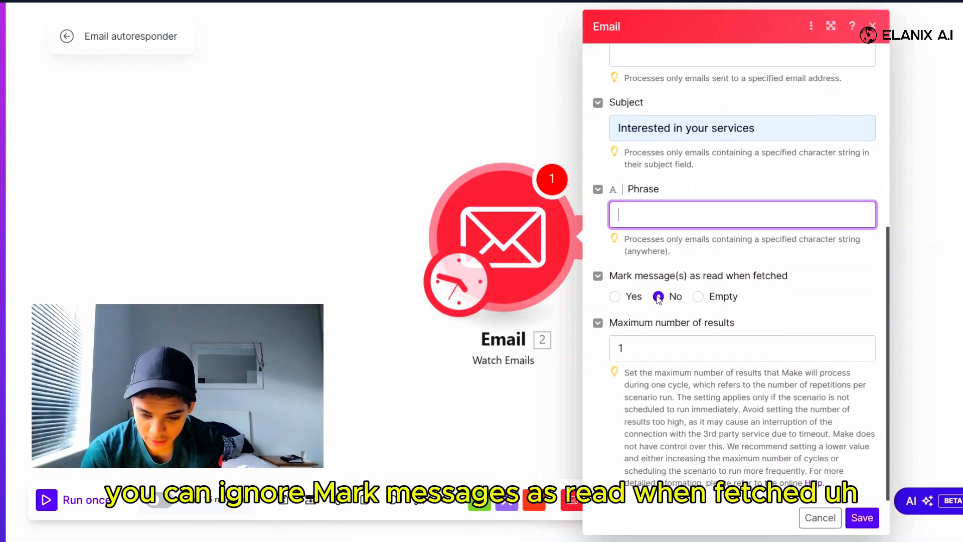
drag(622, 297, 645, 303)
click(648, 312)
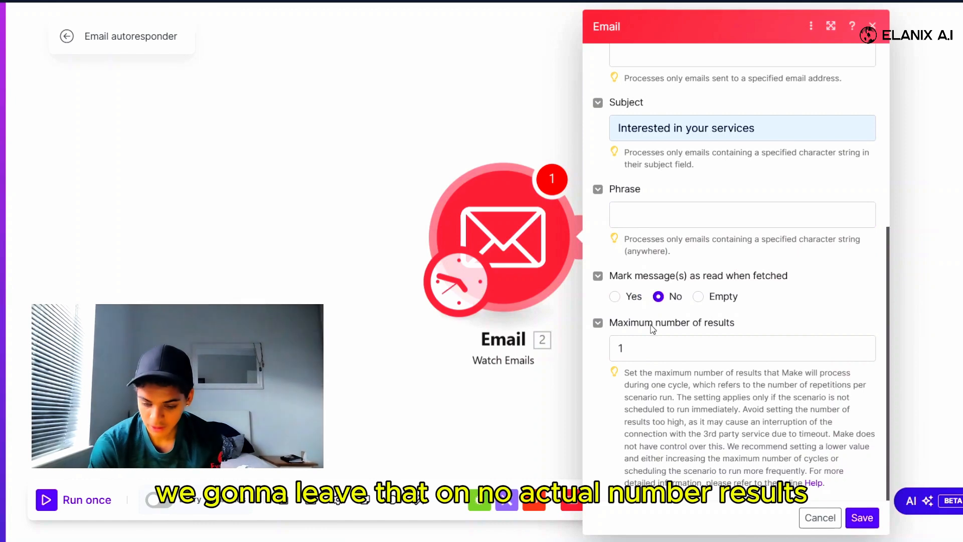
click(859, 518)
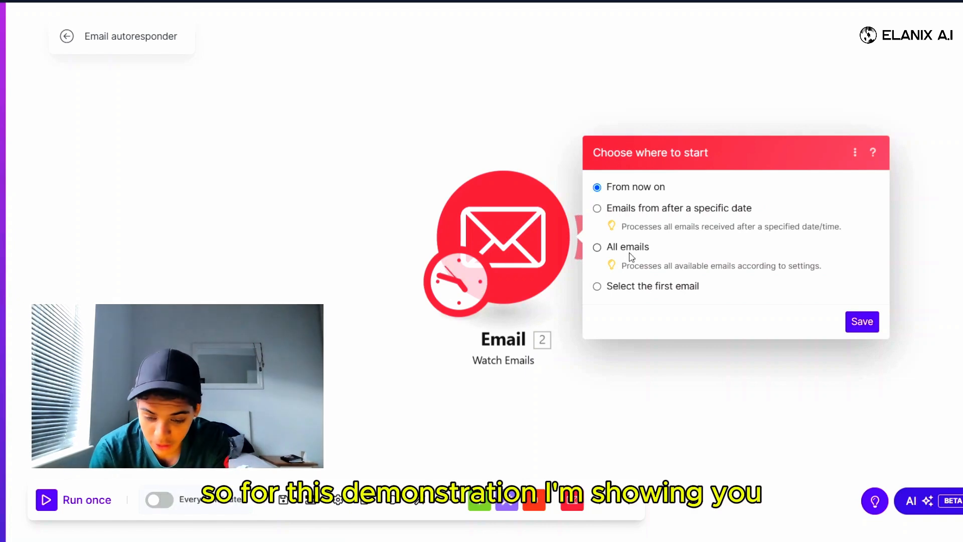
Step: Set the trigger to start from a selected first email, choosing the one from 01/29/2025 3:57 PM, and save
click(613, 286)
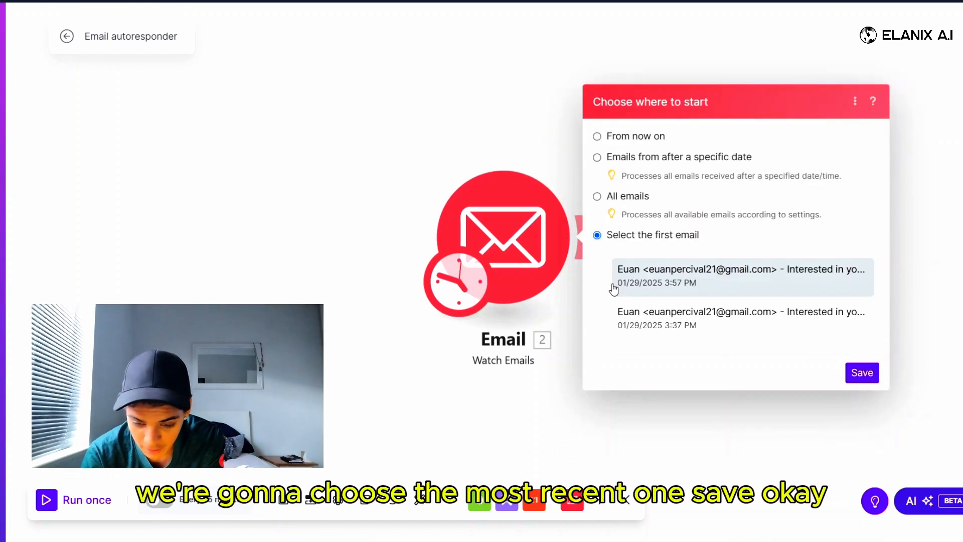
click(731, 279)
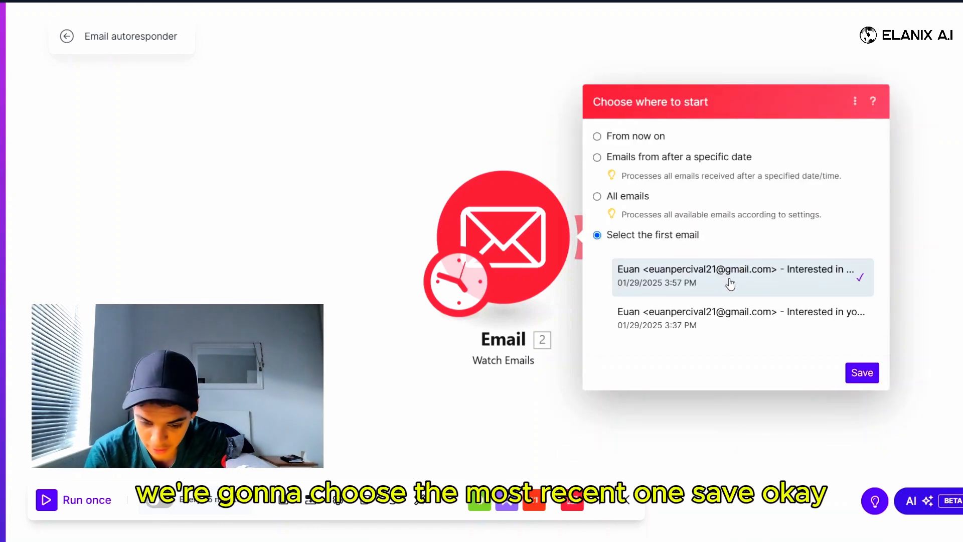
click(860, 373)
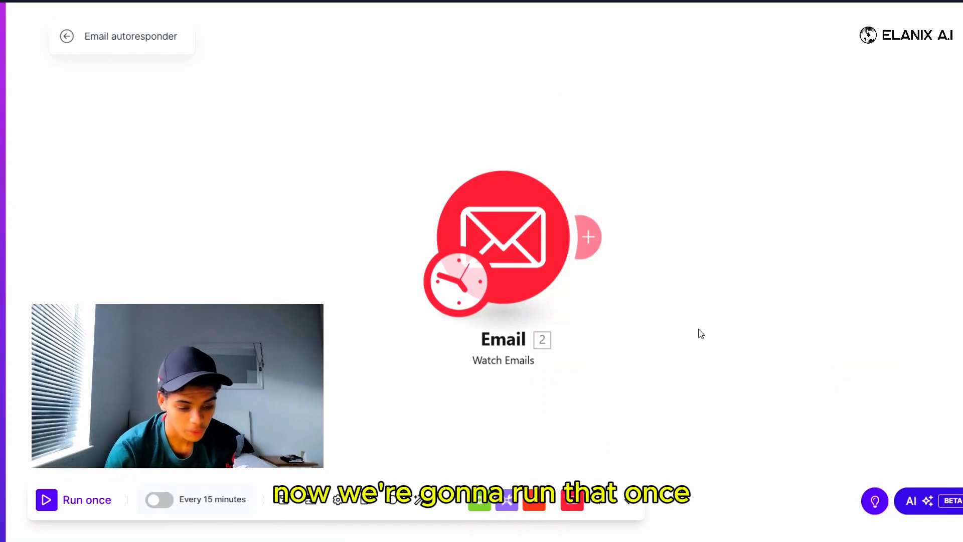
Step: Run the scenario once and examine the text content, sender and recipient details in the Email module's output
click(46, 501)
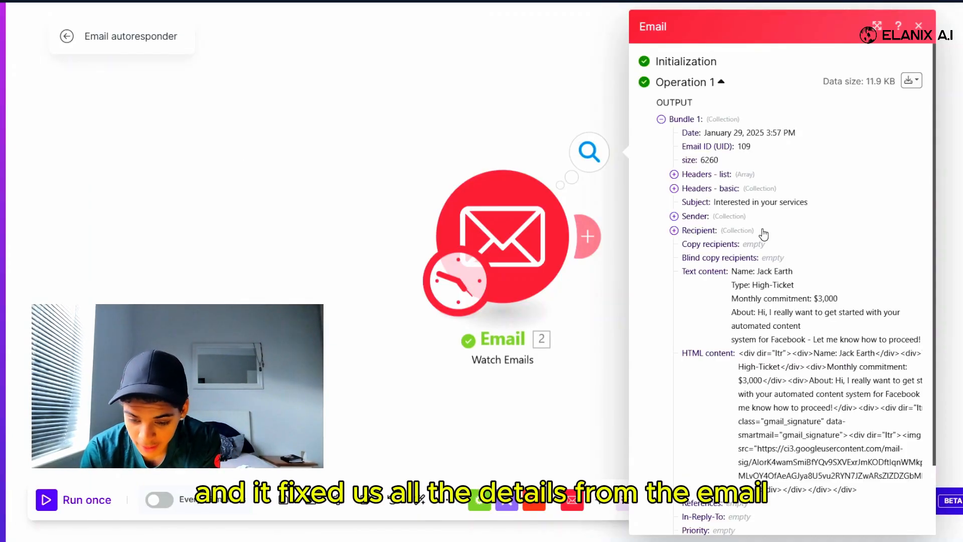
scroll(790, 221, down, 3)
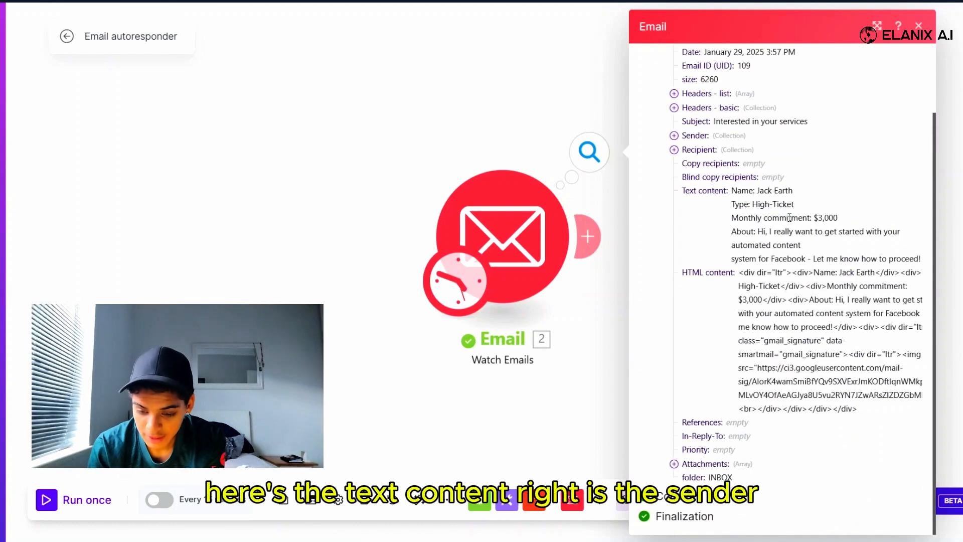
drag(802, 244, 737, 190)
click(674, 136)
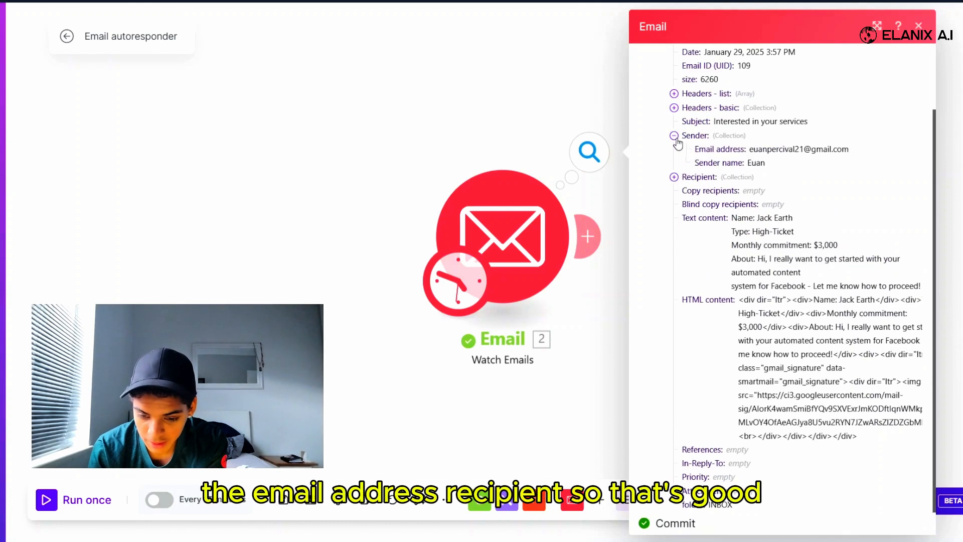
click(673, 177)
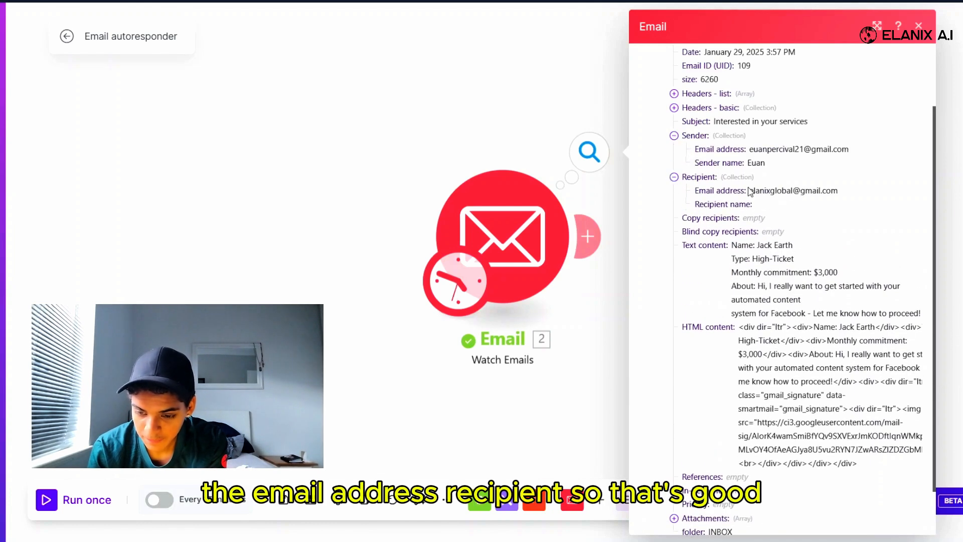
Step: Close the Email output and add an OpenAI Create a Completion (Prompt) (GPT and o1 Models) module after the Email trigger
click(920, 28)
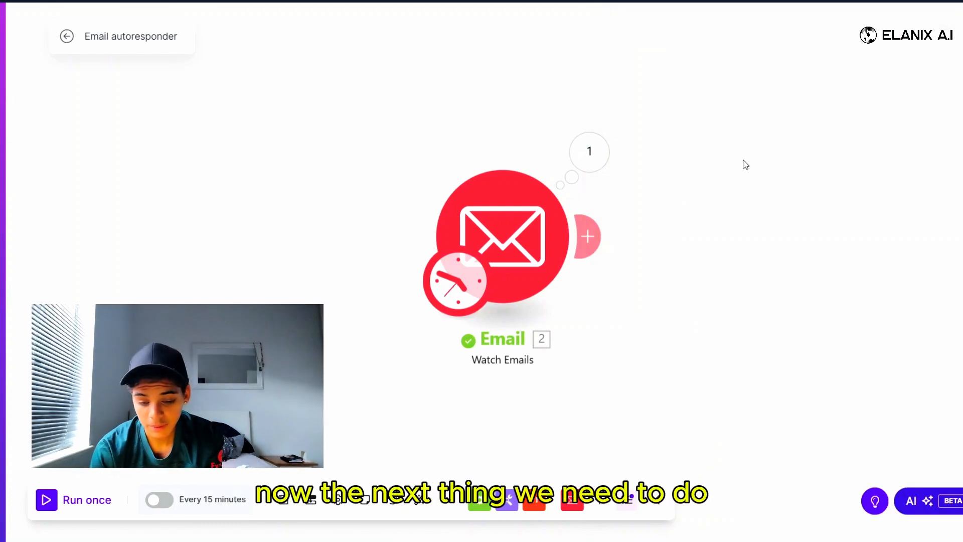
click(590, 236)
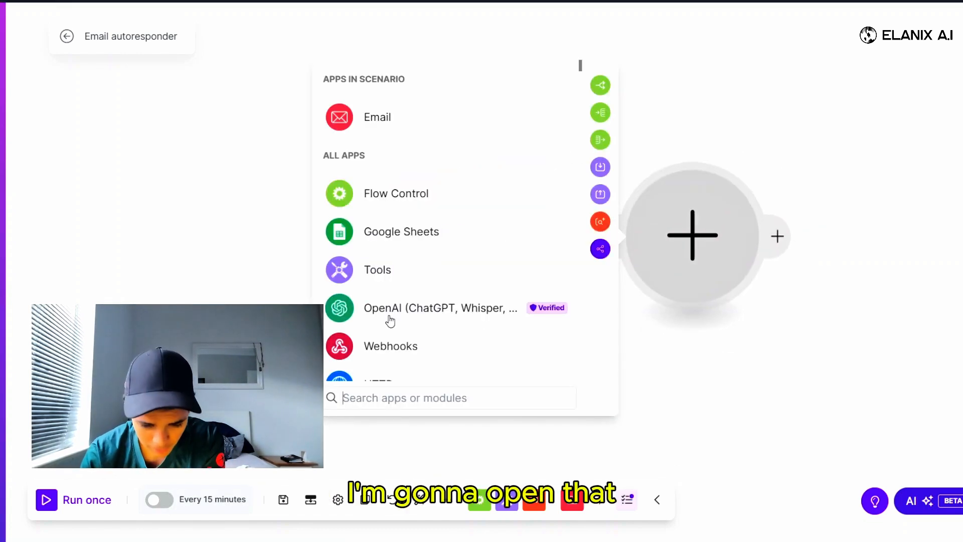
click(390, 321)
scroll(452, 242, down, 1)
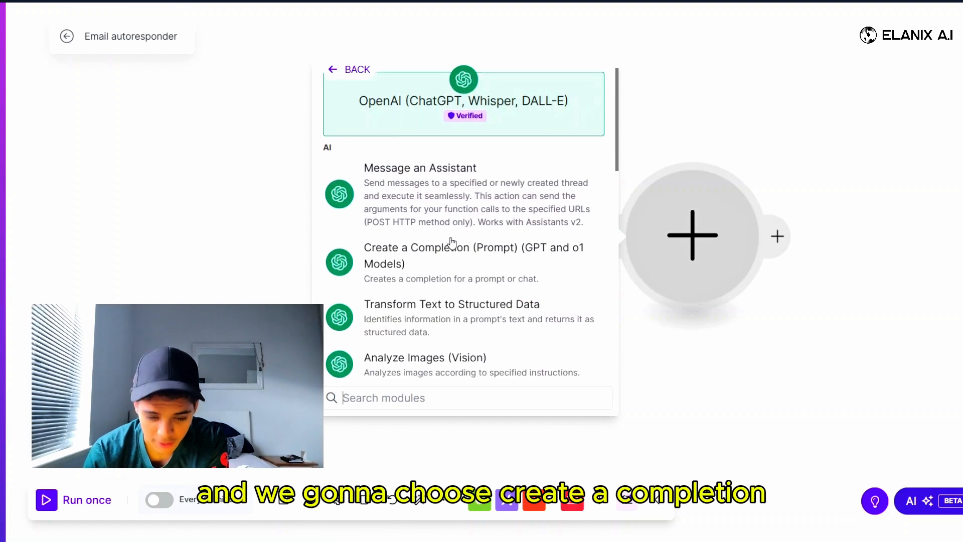
click(451, 255)
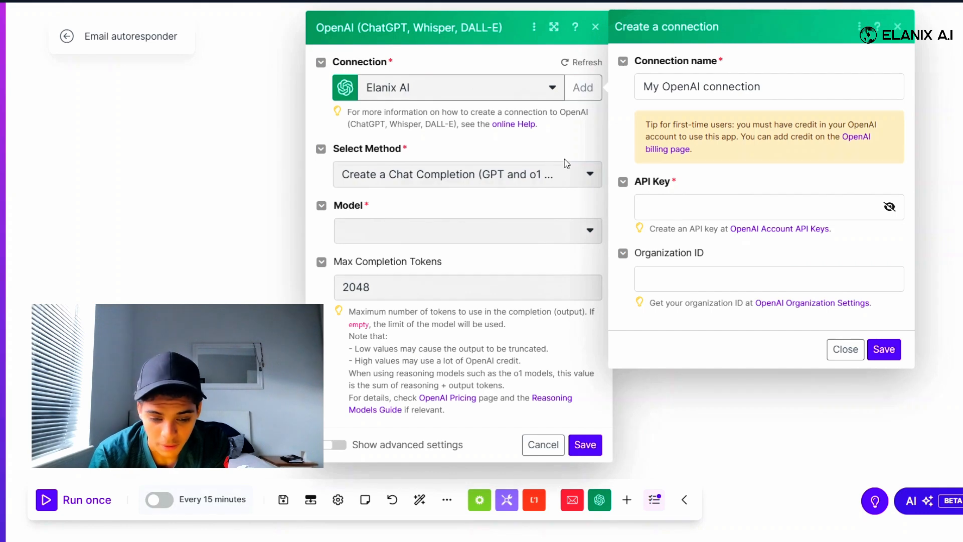
Step: Dismiss the new connection form, keeping the Elanix AI connection, and set the completion model to gpt-4o-mini (system)
click(897, 26)
click(445, 234)
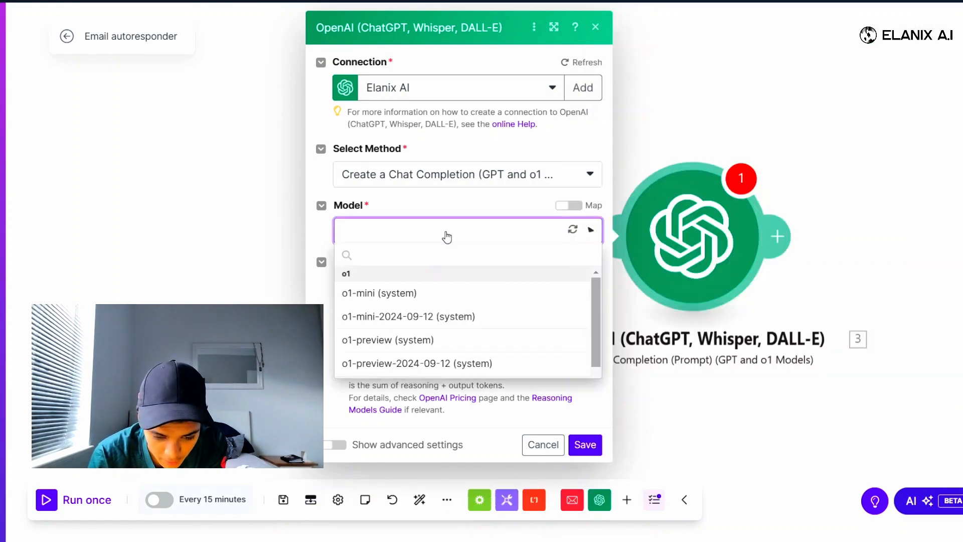
scroll(436, 296, down, 4)
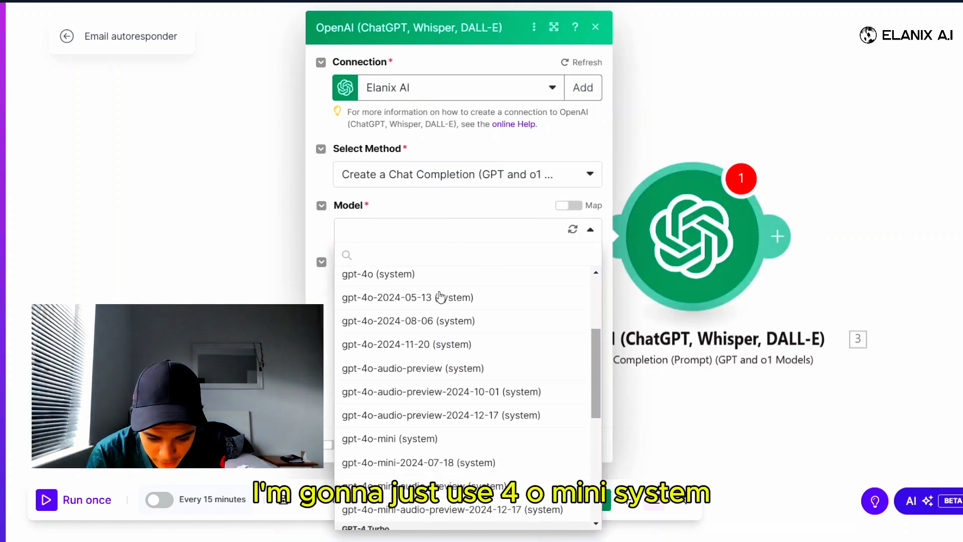
scroll(441, 296, down, 1)
click(423, 392)
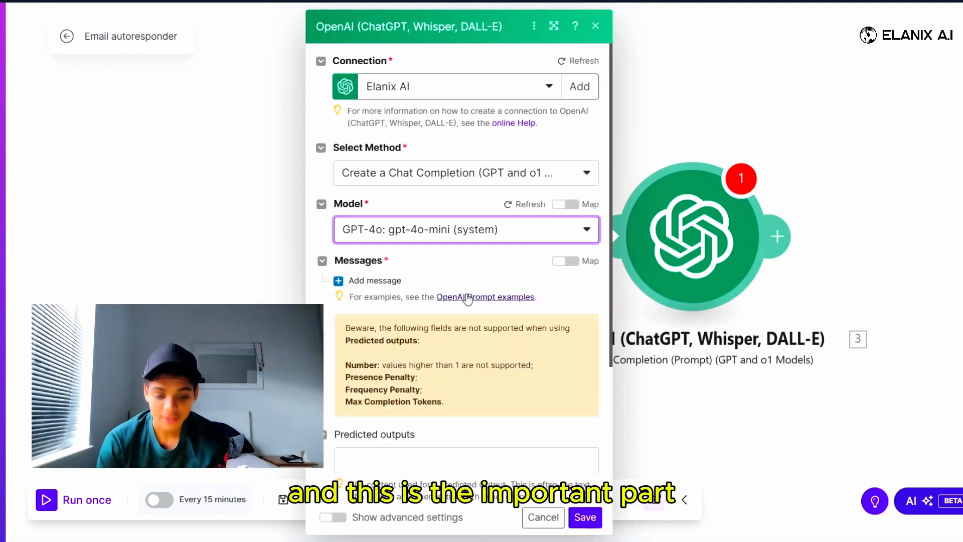
Step: Review the Max Completion Tokens explanation and set the token limit to 200
scroll(462, 239, down, 4)
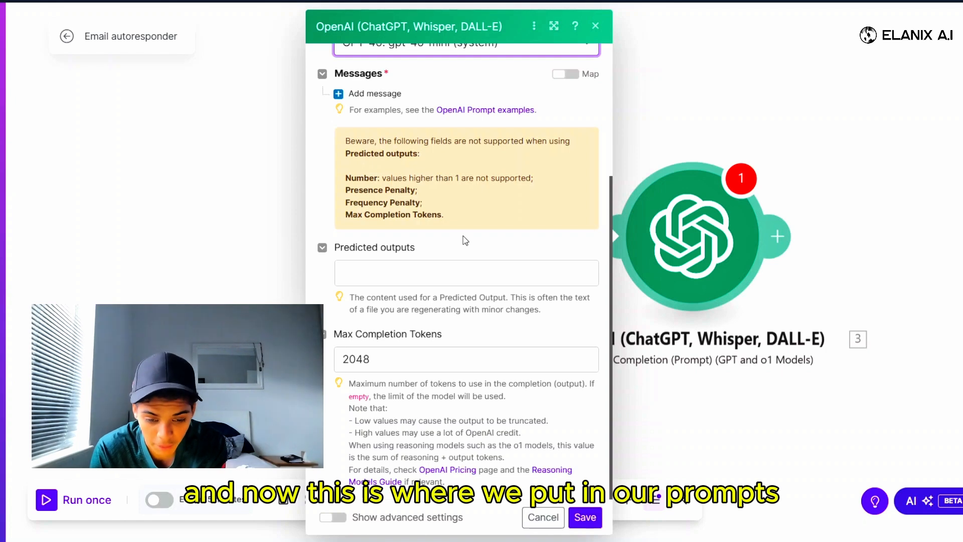
scroll(462, 240, up, 2)
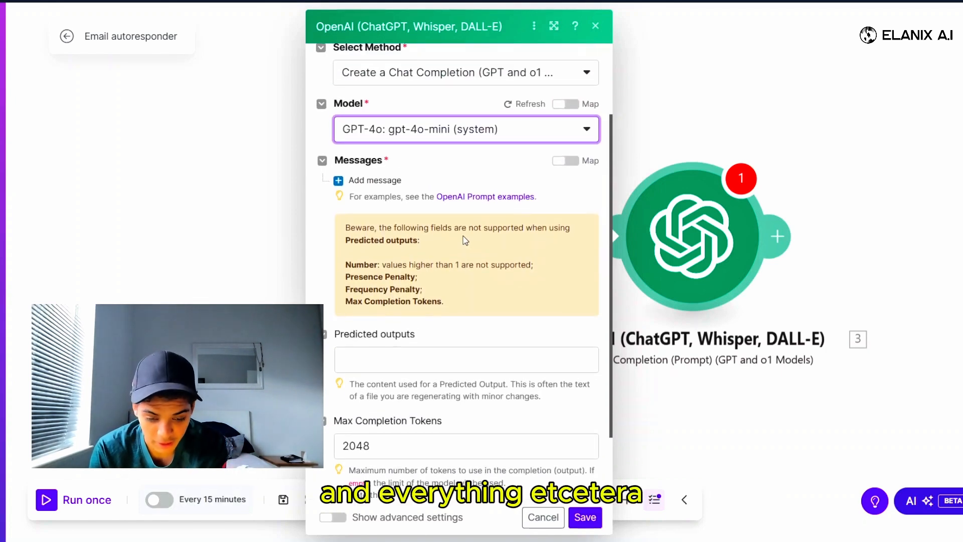
scroll(462, 240, down, 2)
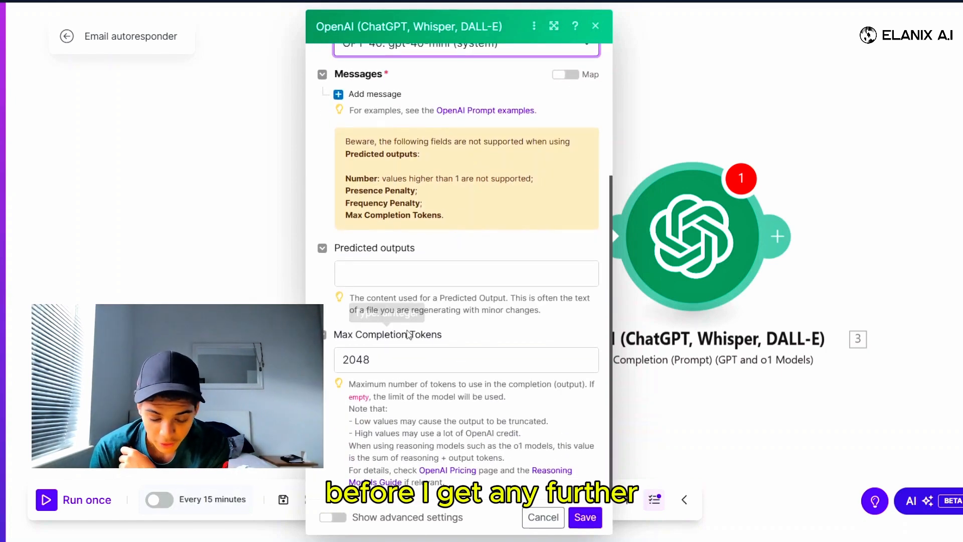
click(384, 364)
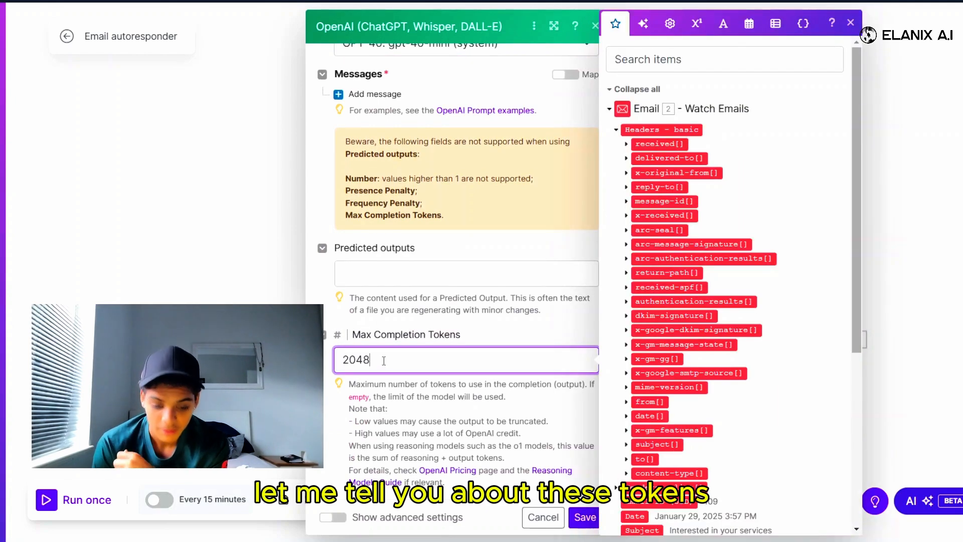
click(508, 328)
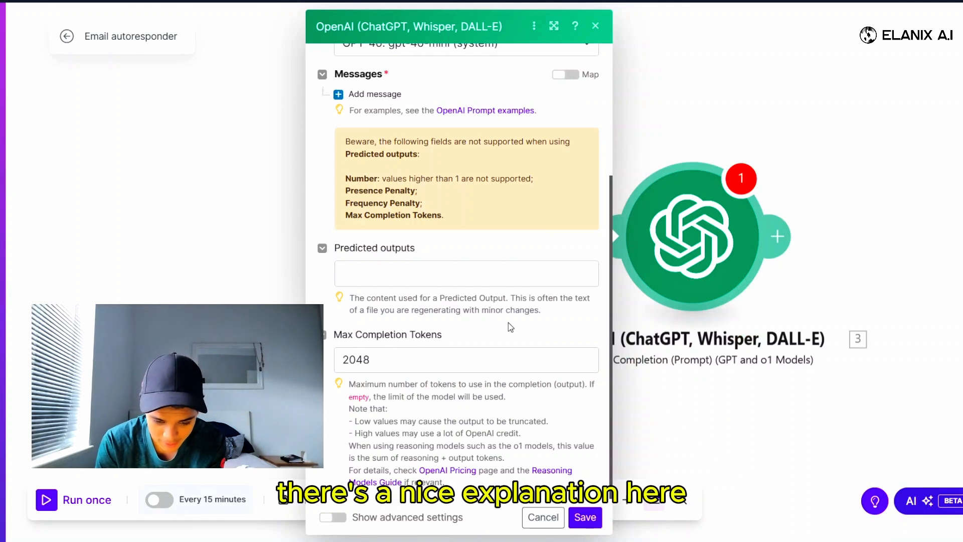
drag(392, 396, 484, 396)
click(527, 401)
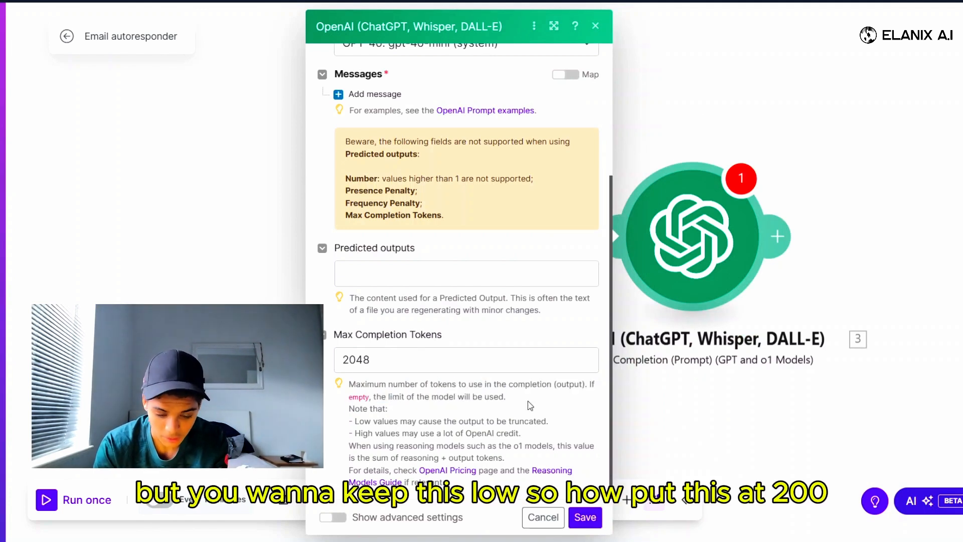
double_click(400, 363)
text(200)
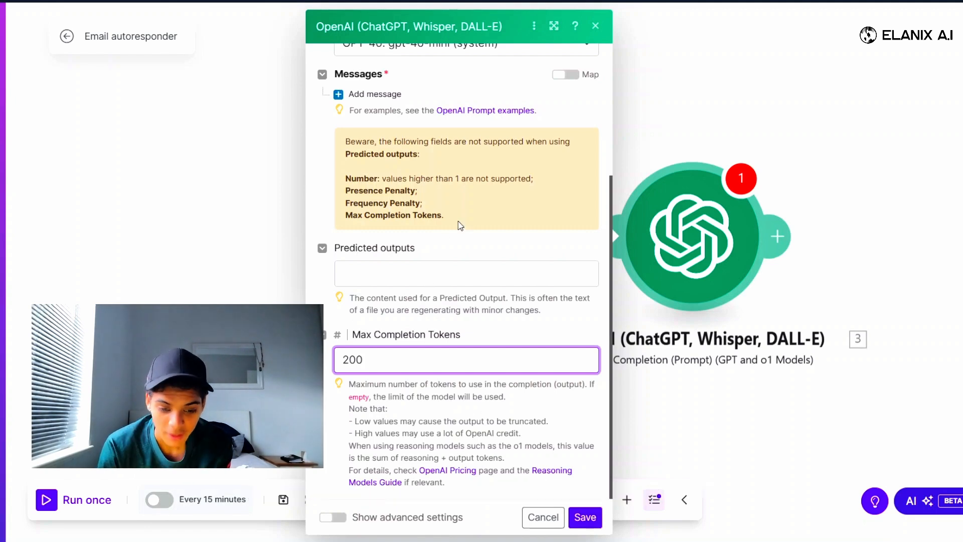
Step: Add two message entries to the OpenAI module's Messages
scroll(459, 221, up, 3)
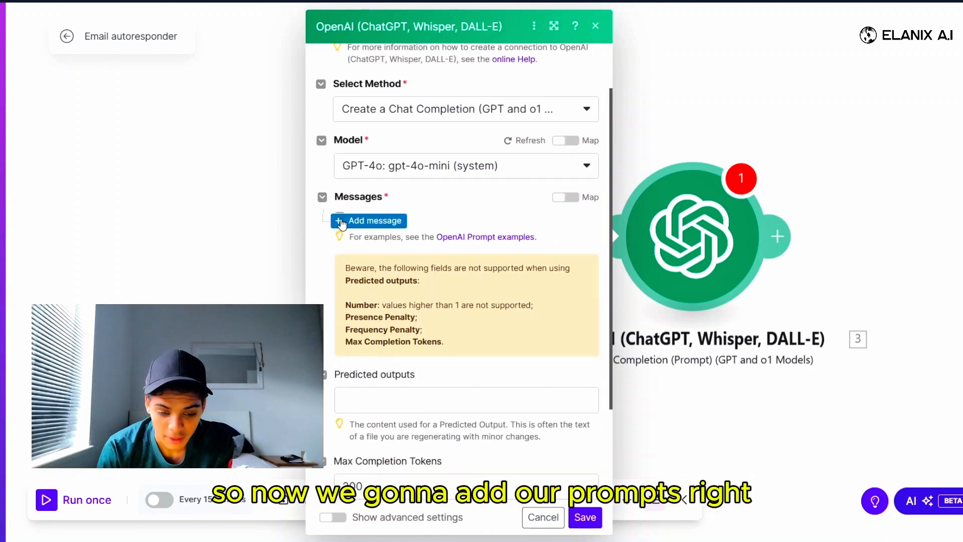
click(341, 221)
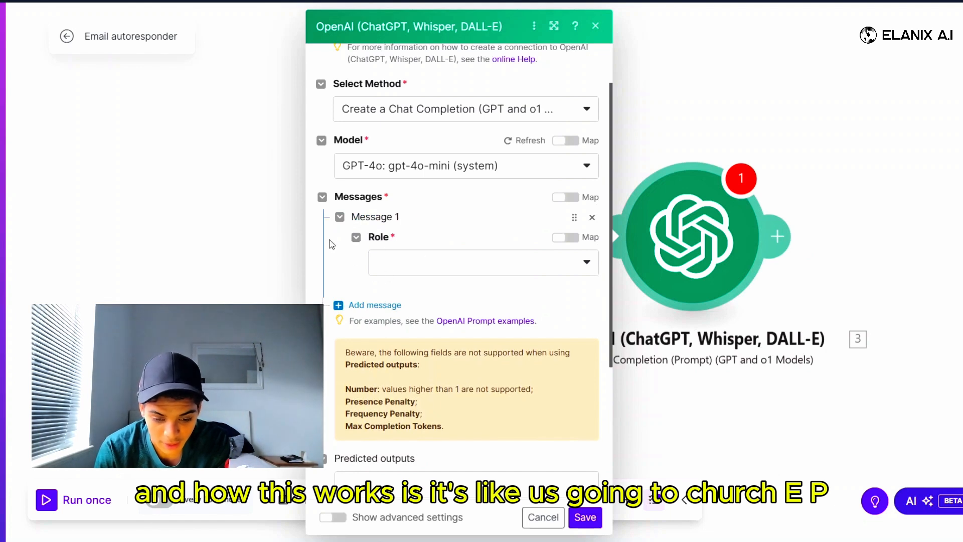
click(376, 305)
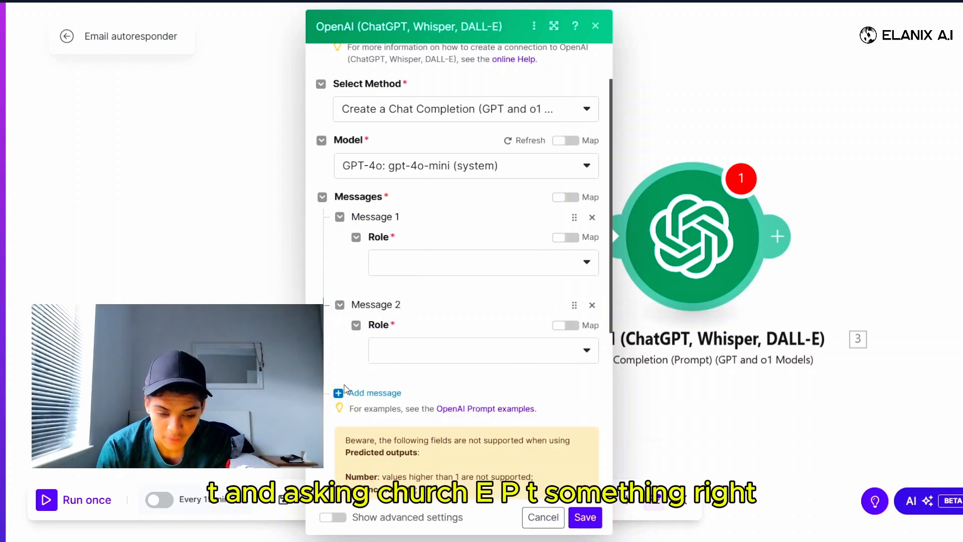
Step: Give Message 1 the Developer / System role with the text "You're an intelligent email assistant"
click(418, 264)
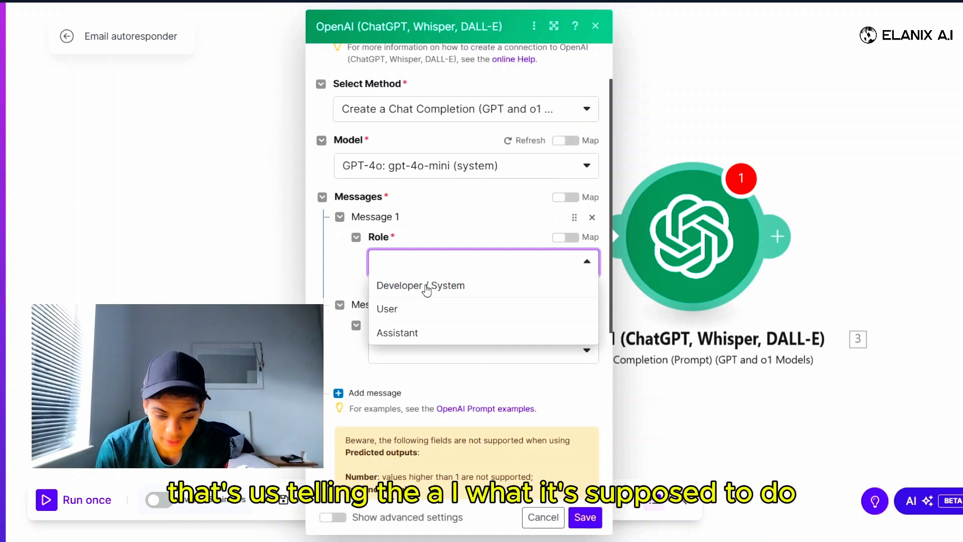
click(426, 288)
click(424, 317)
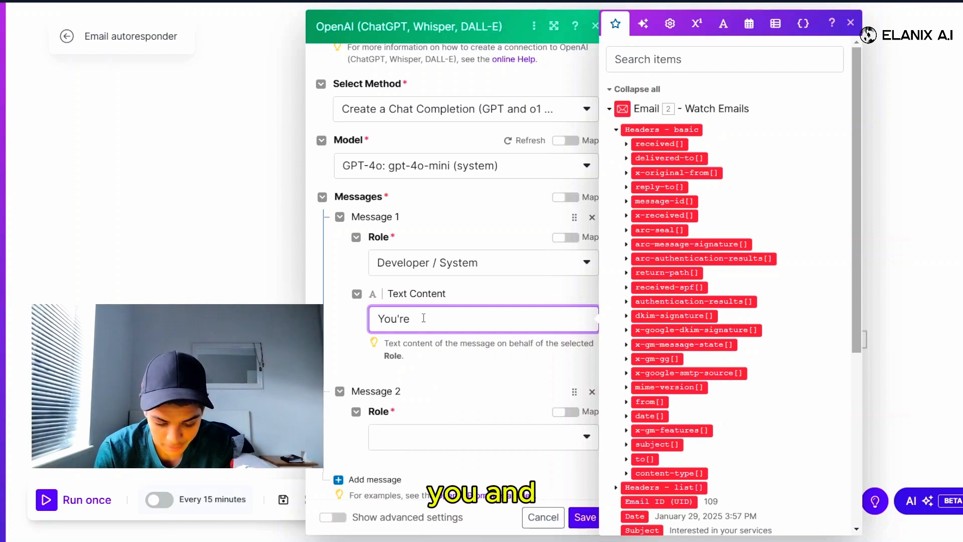
text(in)
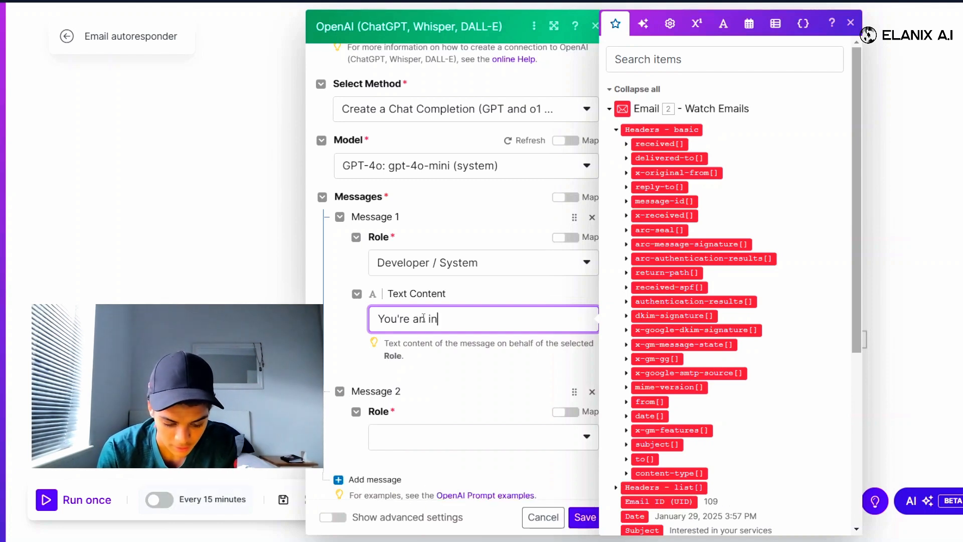
text(telligent )
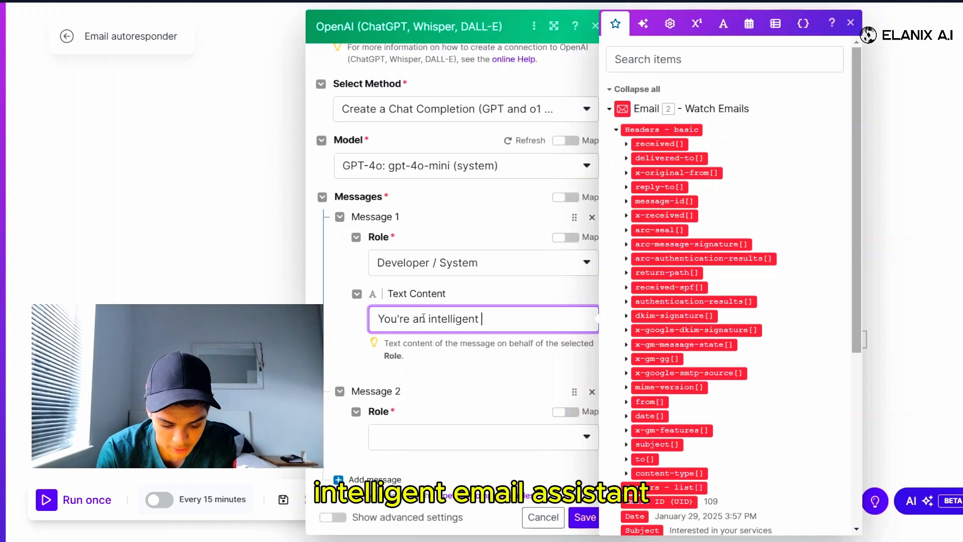
text(email ai)
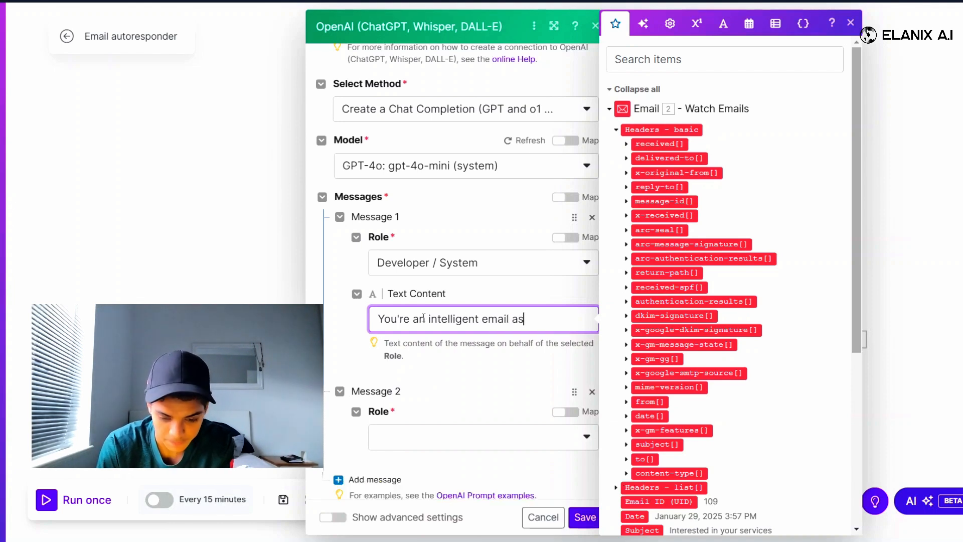
text(sistant)
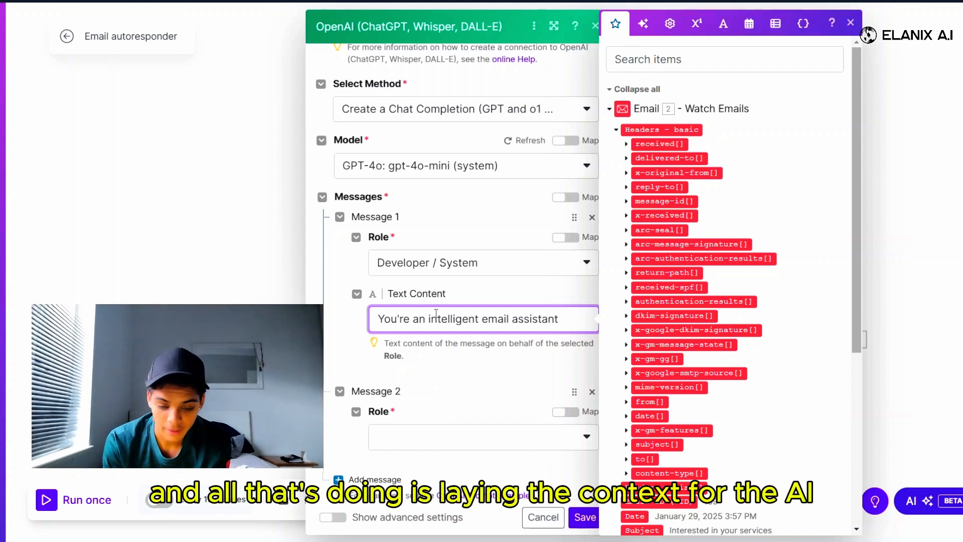
click(331, 337)
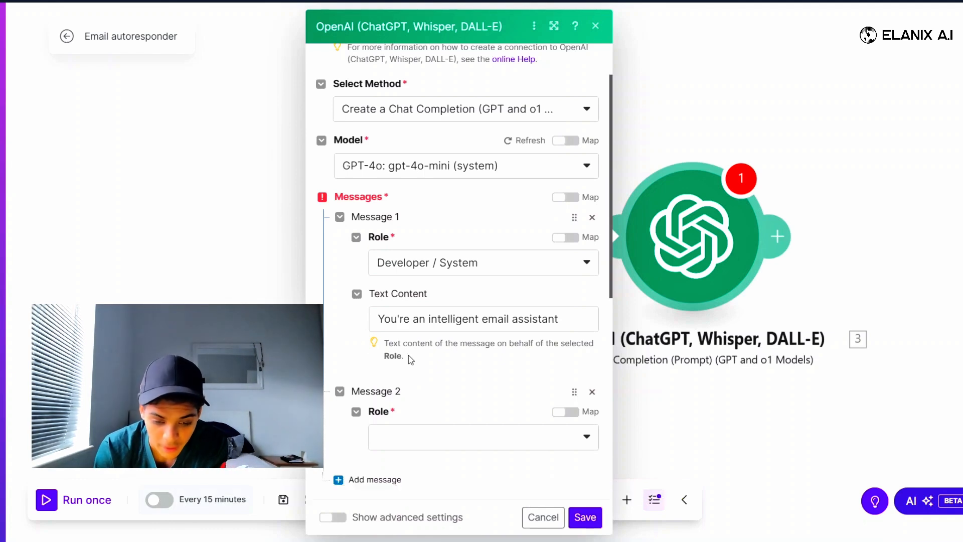
Step: Add a third message, and give Message 2 the User role with the M2 sales inbox prompt copied from the Google Docs template
scroll(408, 355, down, 4)
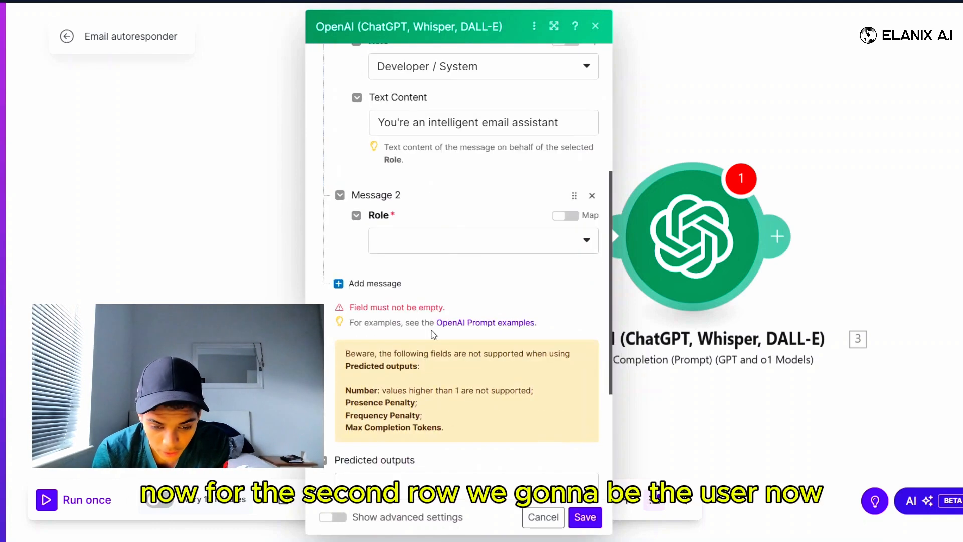
click(362, 285)
click(441, 240)
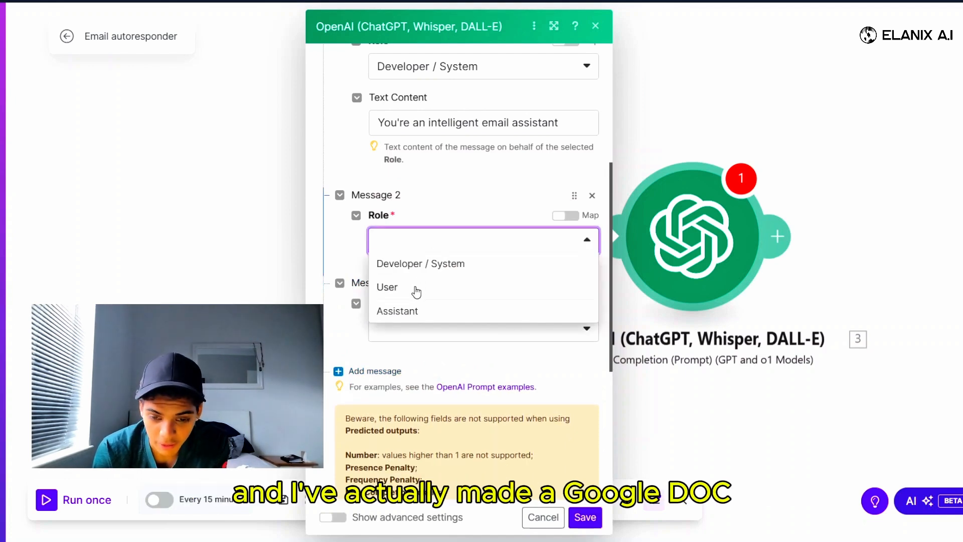
click(416, 289)
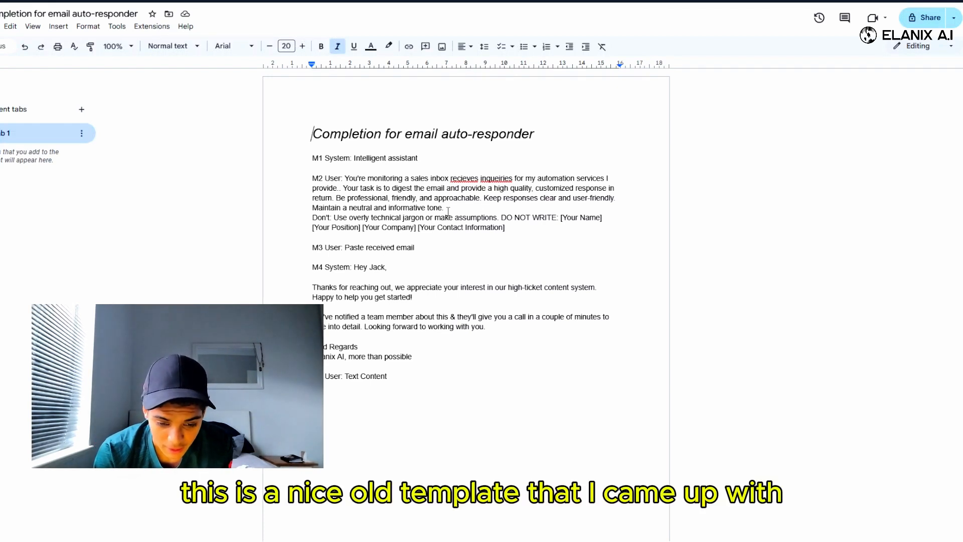
drag(511, 230, 346, 180)
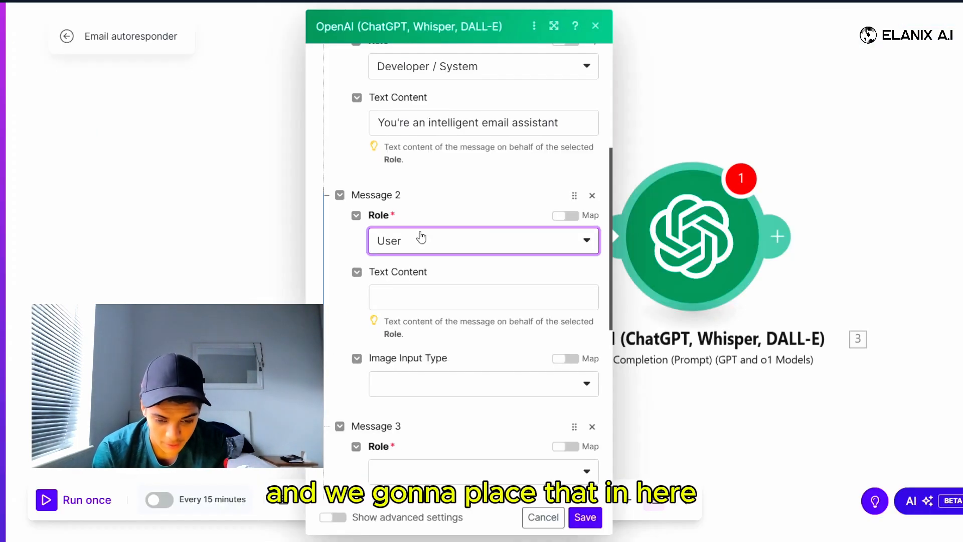
click(402, 298)
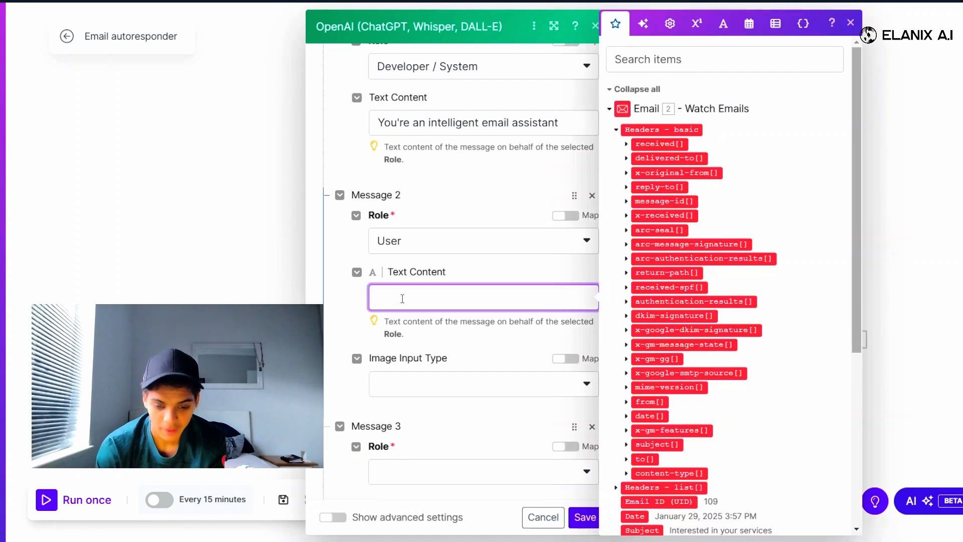
text(You're monitoring a sales inbox recieves inqueiries for my automation services I provide.. Your task is to digest the email and provide a high quality, customized response in return. Be professional, friendly, and approachable. Keep responses clear and user-friendly. Maintain a neutral and informative tone.Don't: Use overly technical jargon or make assumptions. DO NOT WRITE: [Your Name] [Your Position] [Your Company] [Your Contact Information])
click(333, 322)
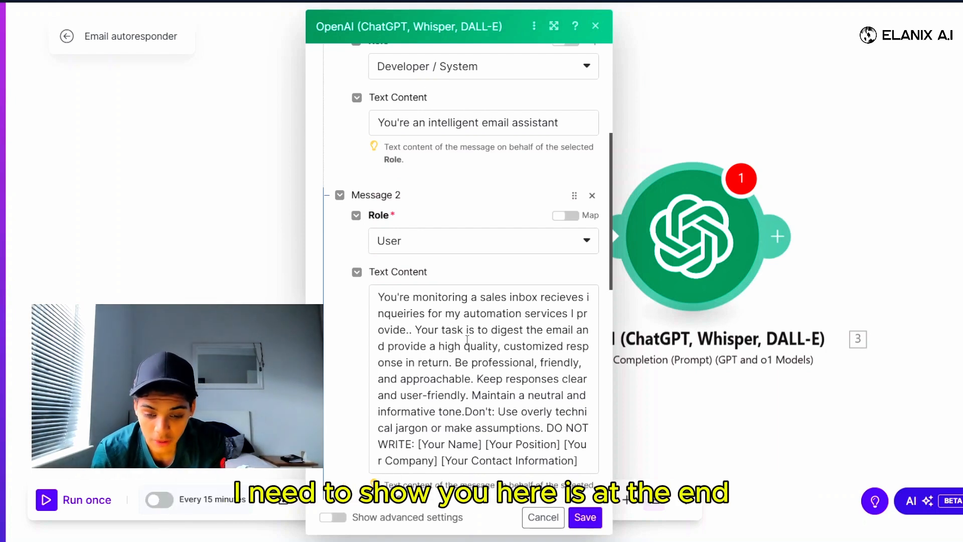
scroll(467, 339, down, 5)
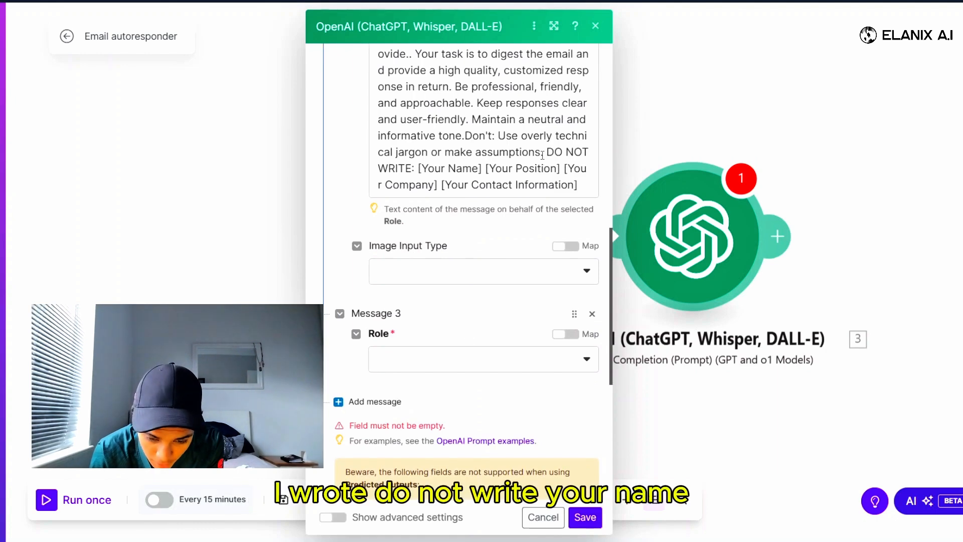
drag(542, 155, 579, 185)
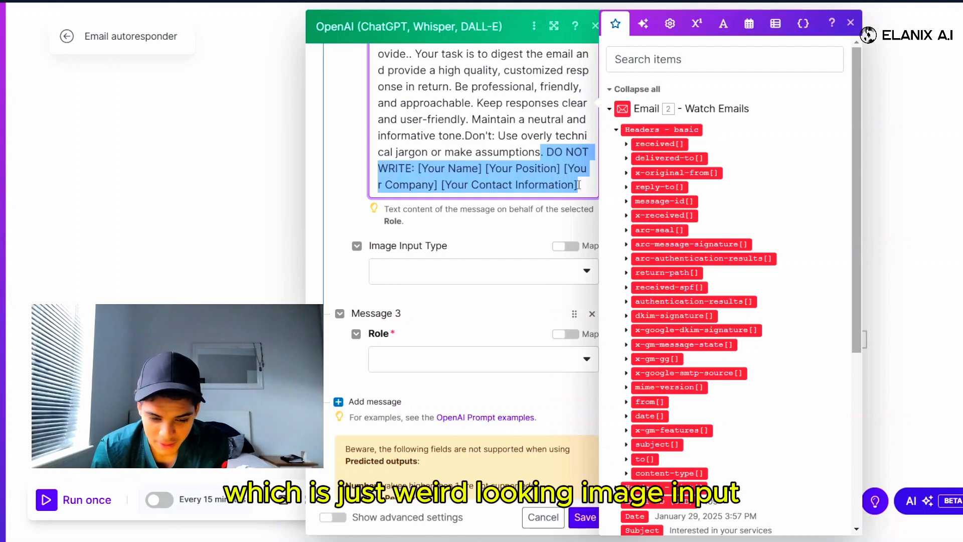
click(349, 225)
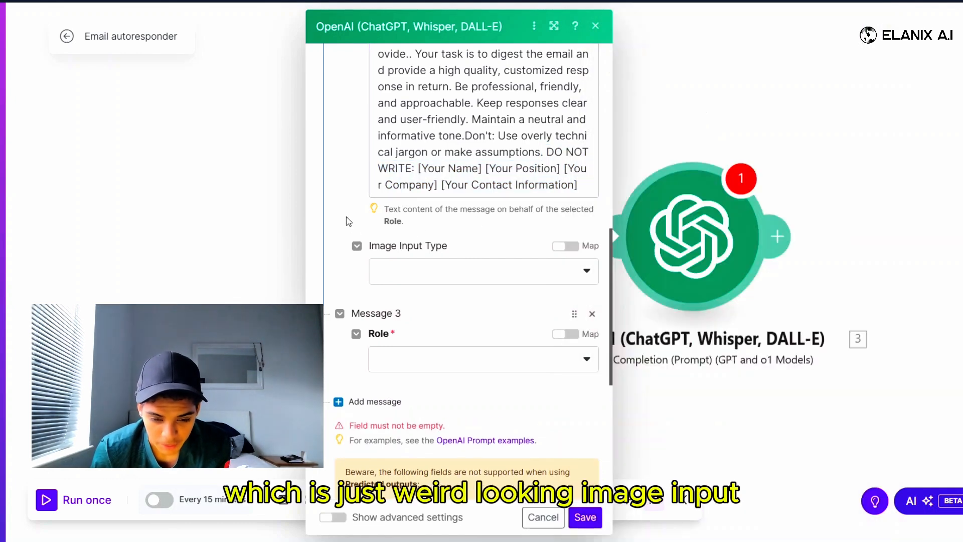
Step: Give Message 3 the User role and paste the body of the "Interested in your services" email from Gmail as its text
scroll(482, 295, down, 4)
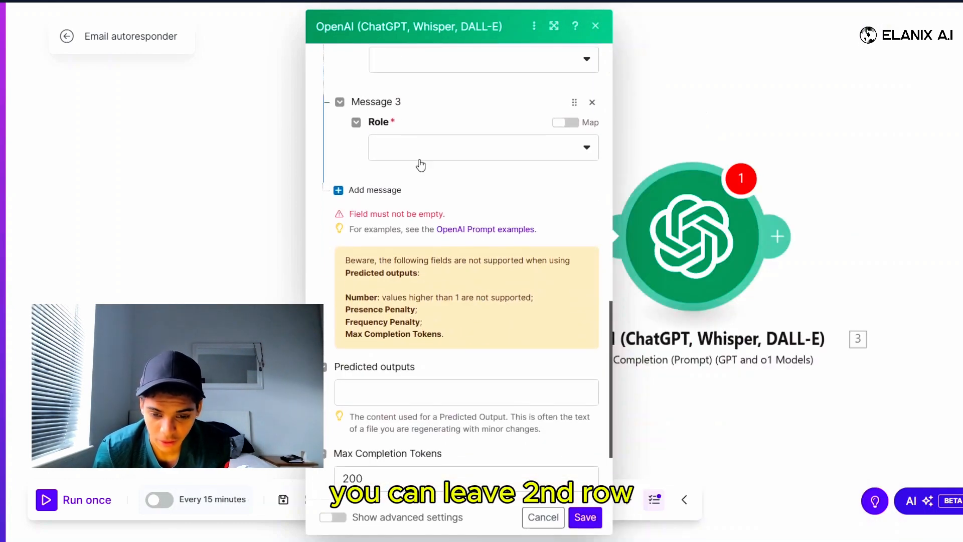
click(419, 156)
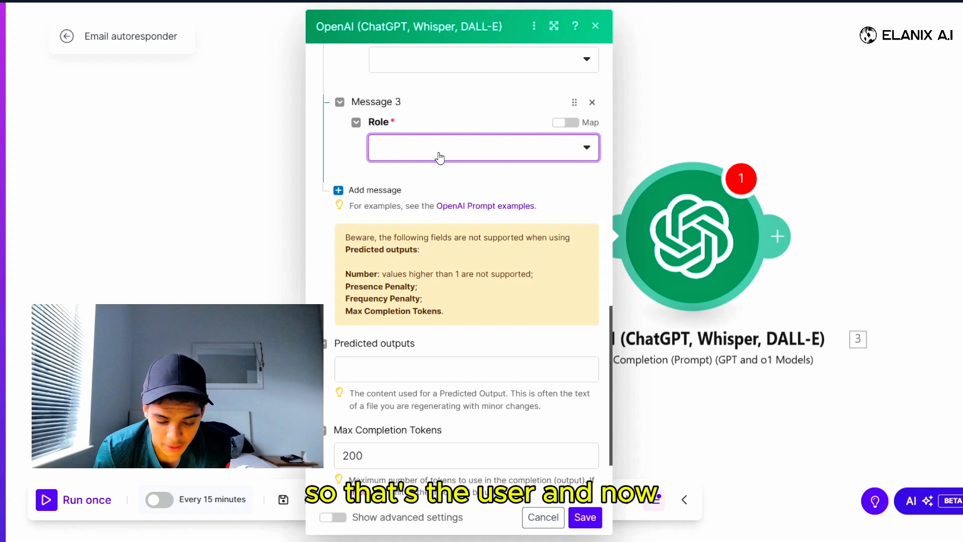
click(440, 157)
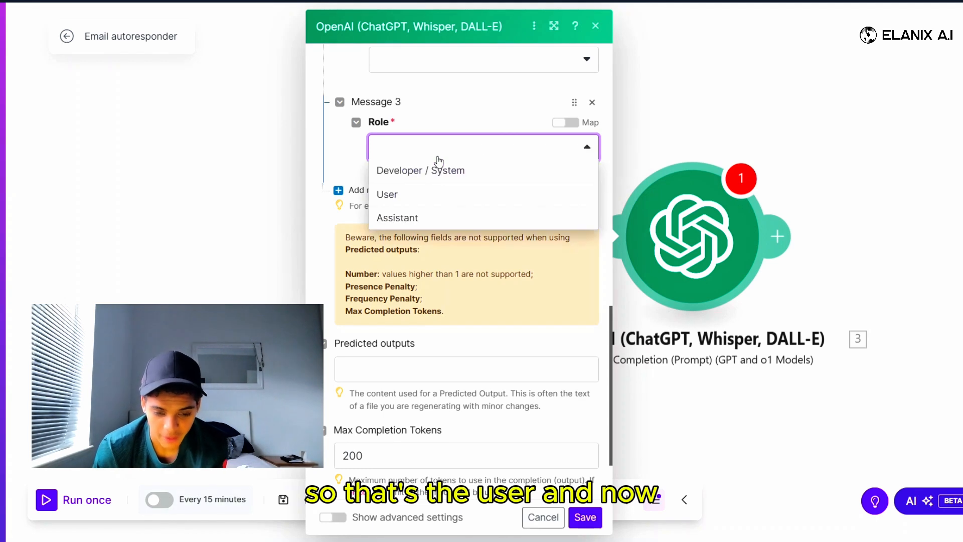
click(421, 196)
click(405, 196)
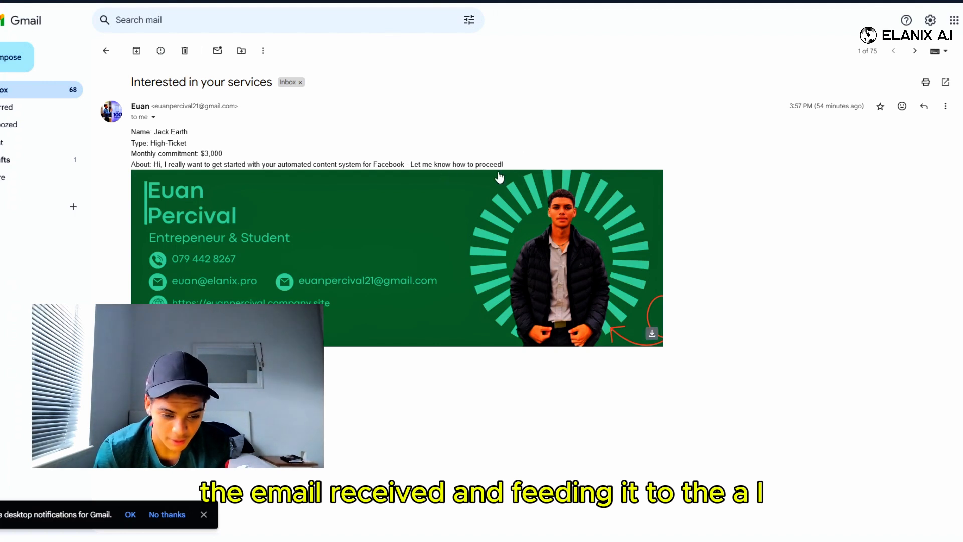
drag(503, 165, 132, 132)
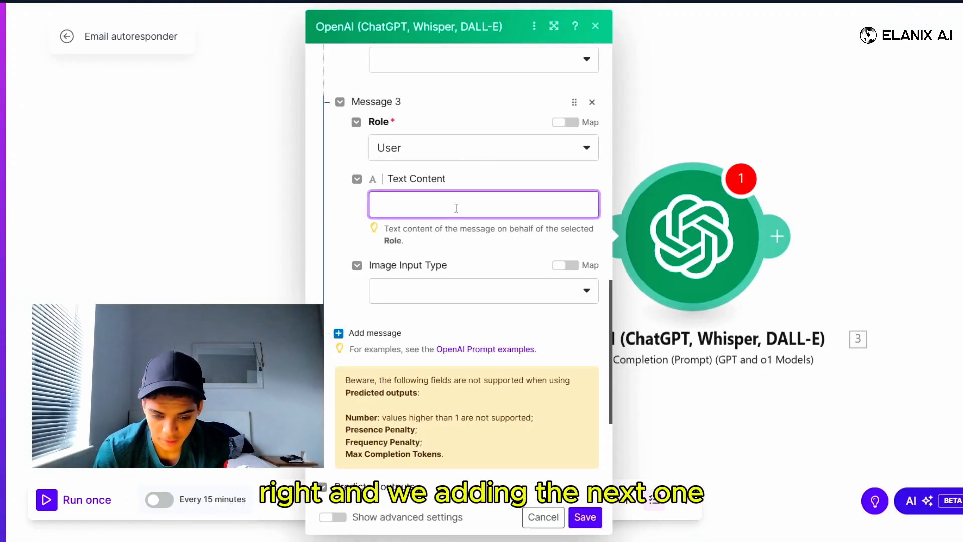
text(Name: Jack EarthType: High-TicketMonthly commitment: $3,000About: Hi, I really want to get started with your automated content system for Facebook - Let me know how to proceed!)
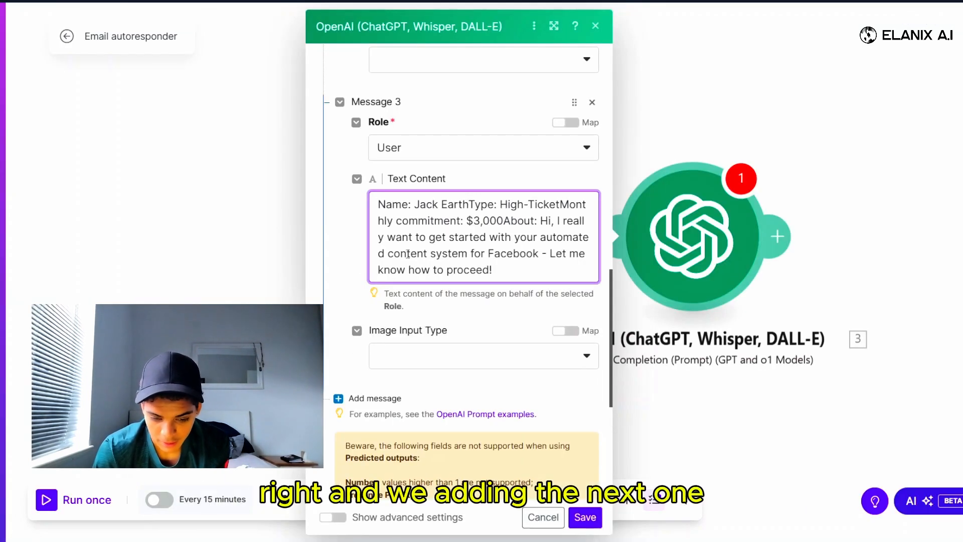
Step: Add a fourth message with the Developer / System role and the M4 sample reply copied from the Google Docs template
scroll(407, 255, down, 1)
click(371, 355)
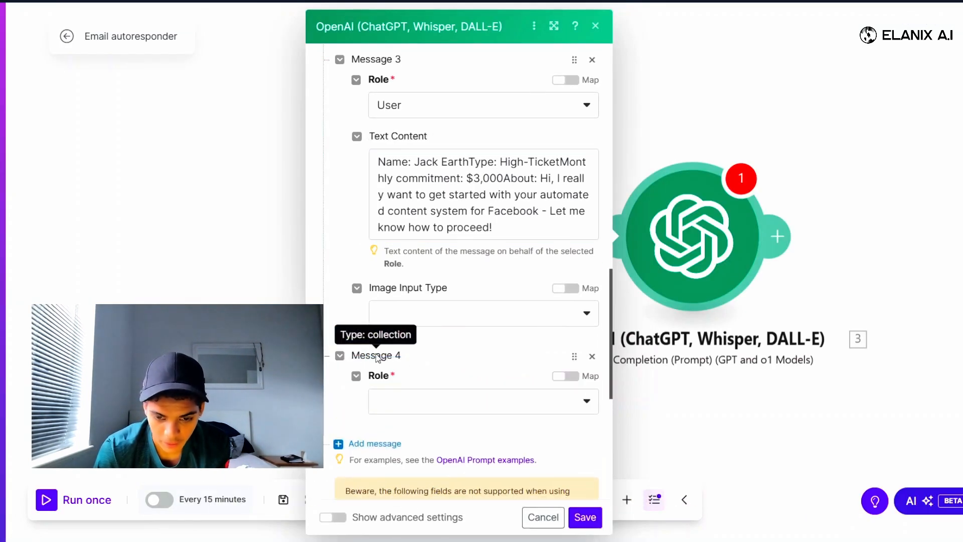
scroll(409, 391, down, 2)
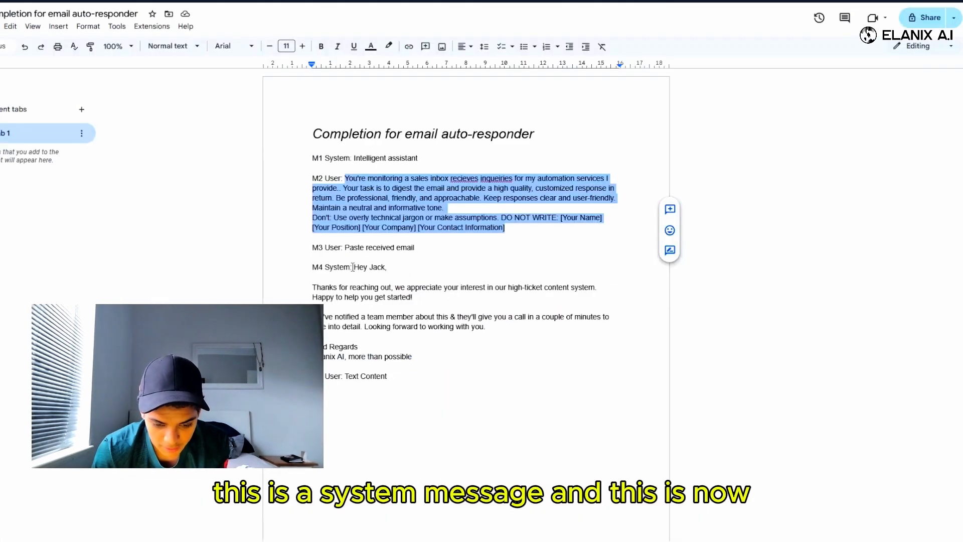
drag(352, 267, 446, 355)
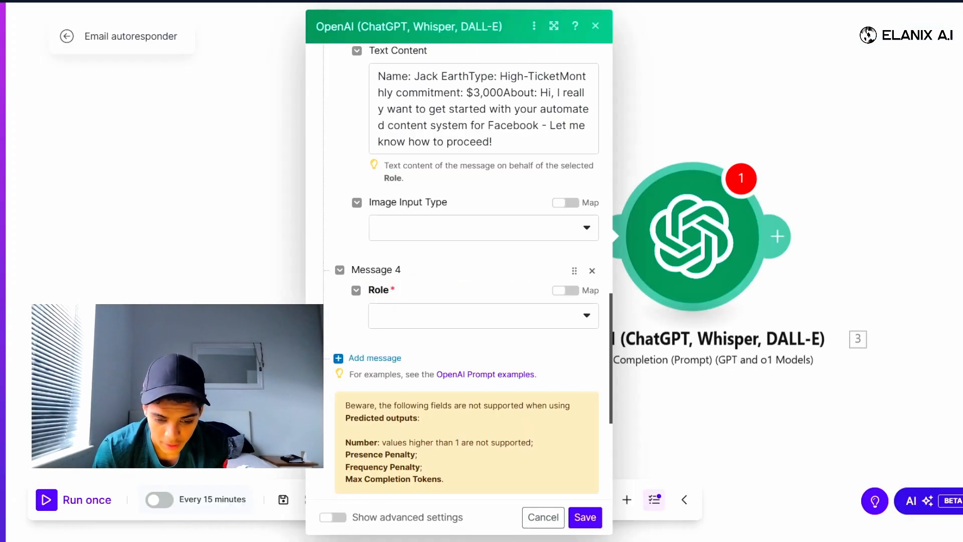
click(432, 317)
click(427, 339)
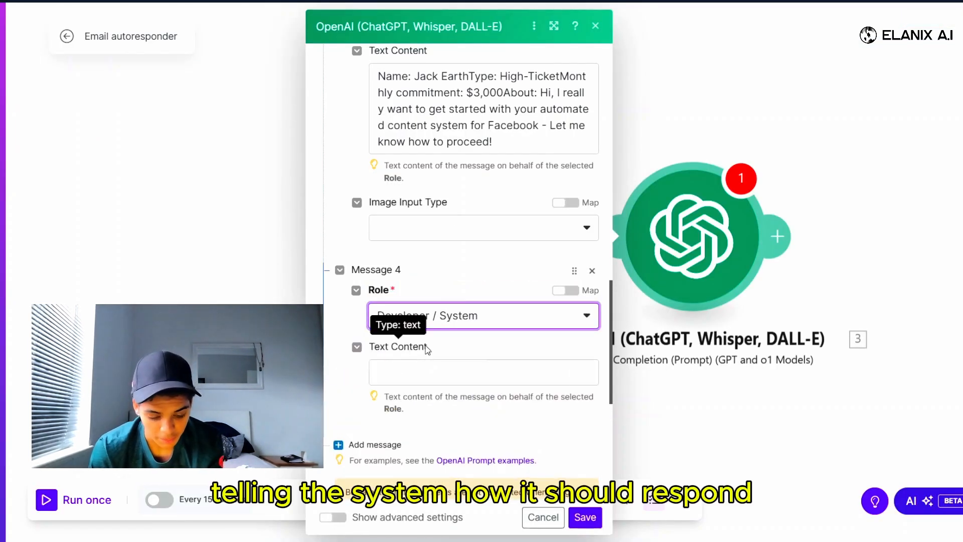
scroll(426, 311, down, 2)
click(422, 271)
text(Hey Jack,Thanks for reaching out, we appreciate your interest in our high-ticket content system. Happy to help you get started!We've notified a team member about this & they'll give you a call in a couple of minutes to dive into detail. Looking forward to working with you Kind Regards- Elanix AI, more than possible)
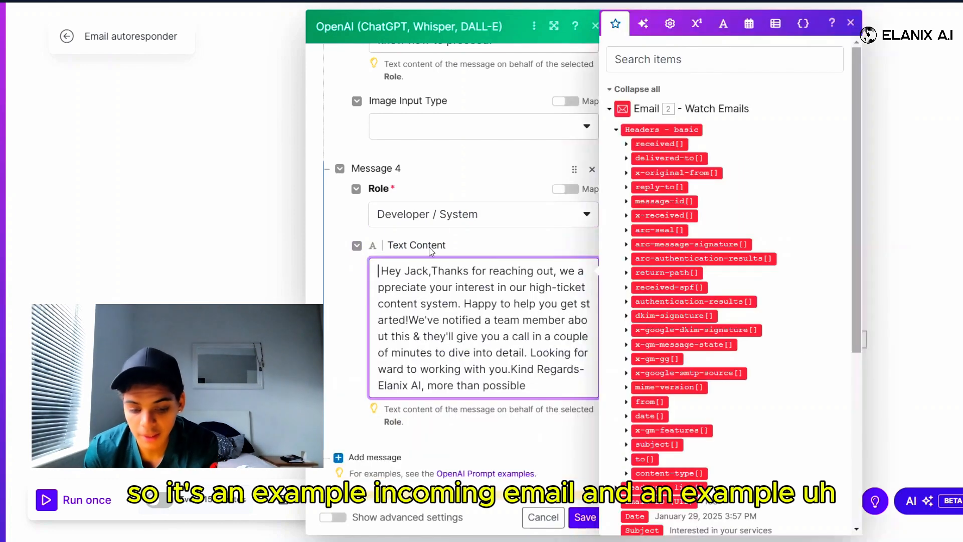
Step: Check the example email in Message 3 against the reply in Message 4, and remove the leading space from the reply
scroll(432, 246, up, 4)
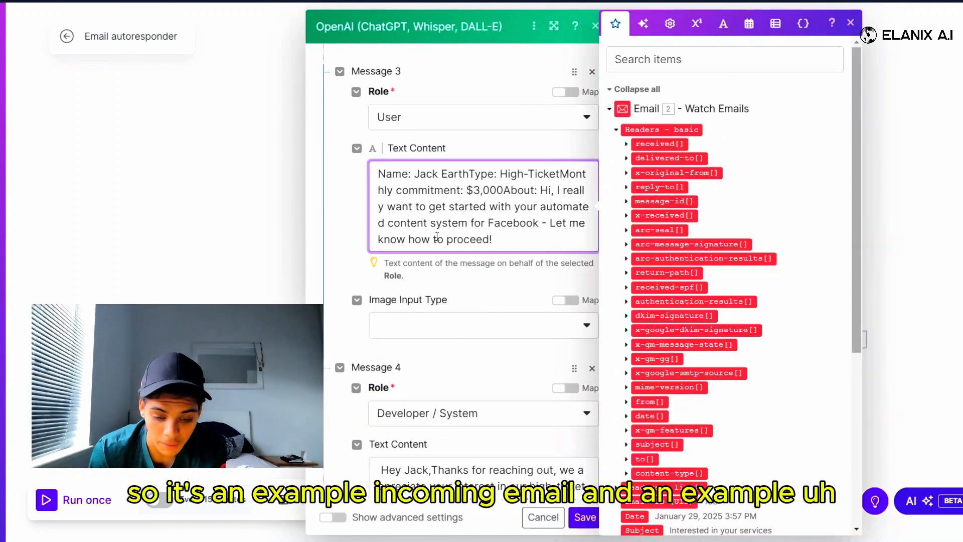
scroll(434, 239, down, 5)
click(532, 260)
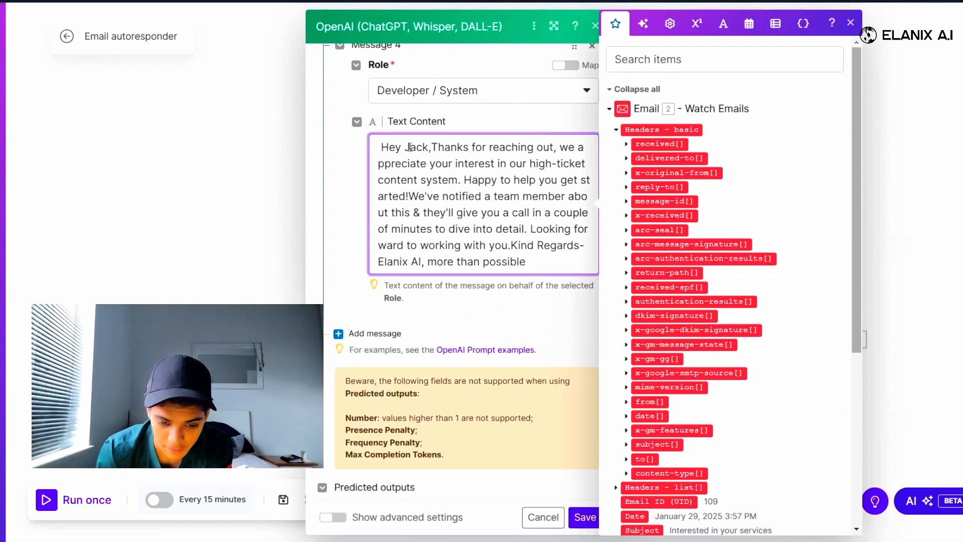
key(BackSpace)
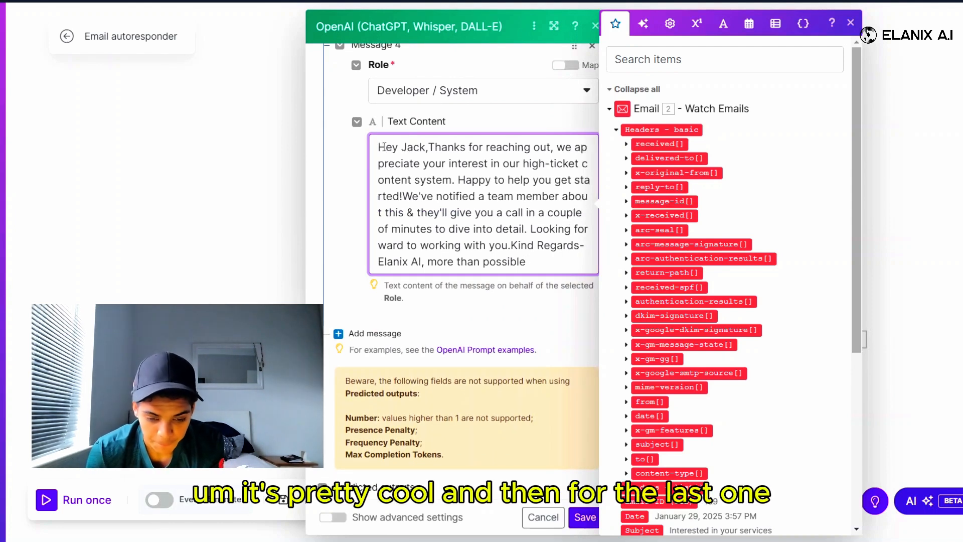
click(350, 236)
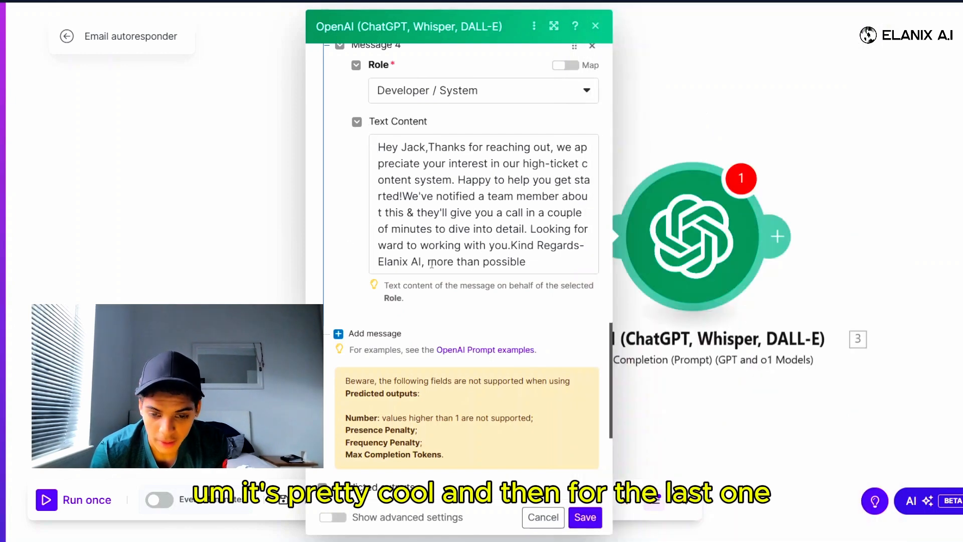
Step: Add a fifth message, check the M5 line in the Google Docs template, and give the message the User role
click(375, 333)
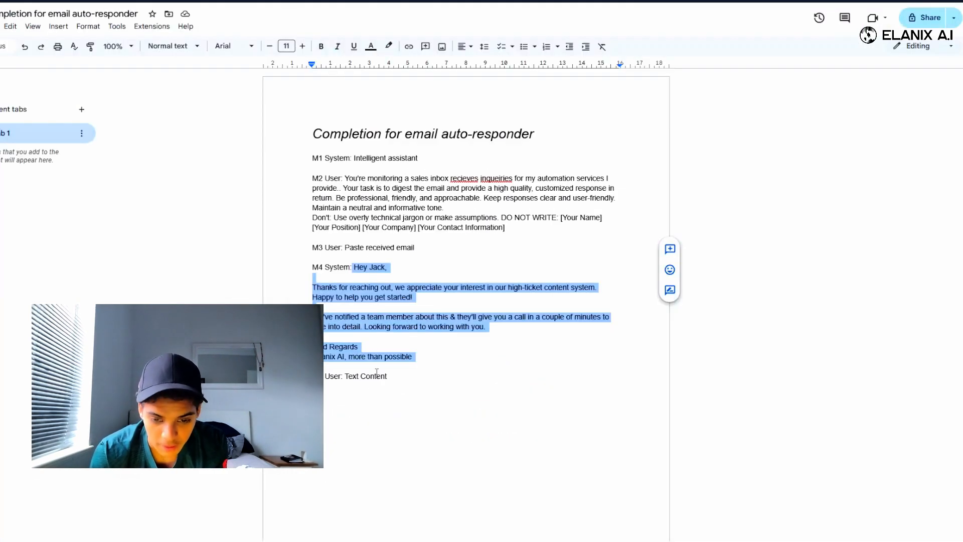
click(388, 377)
key(shift+Left)
key(shift+Left)
key(shift+Left)
key(shift+Left)
key(shift+Left)
key(shift+Left)
key(shift+Left)
key(shift+Left)
key(shift+Left)
key(shift+Left)
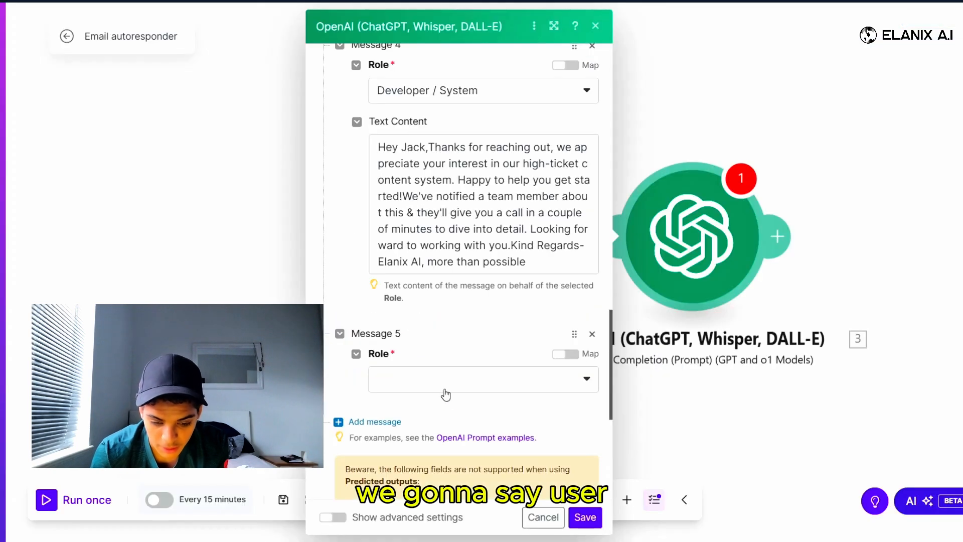
click(445, 394)
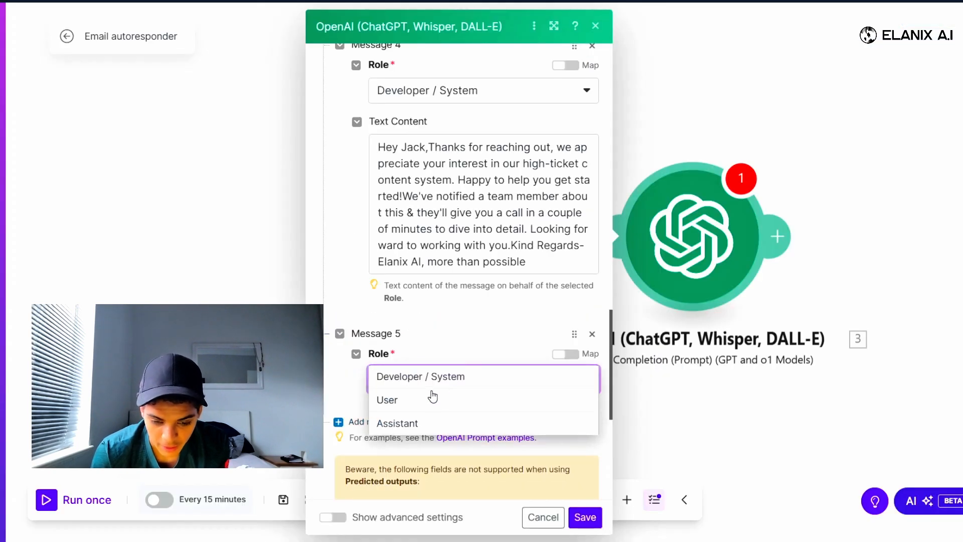
click(432, 400)
Step: Map the Text content value from the Watch Emails module into Message 5's Text Content
scroll(430, 404, down, 3)
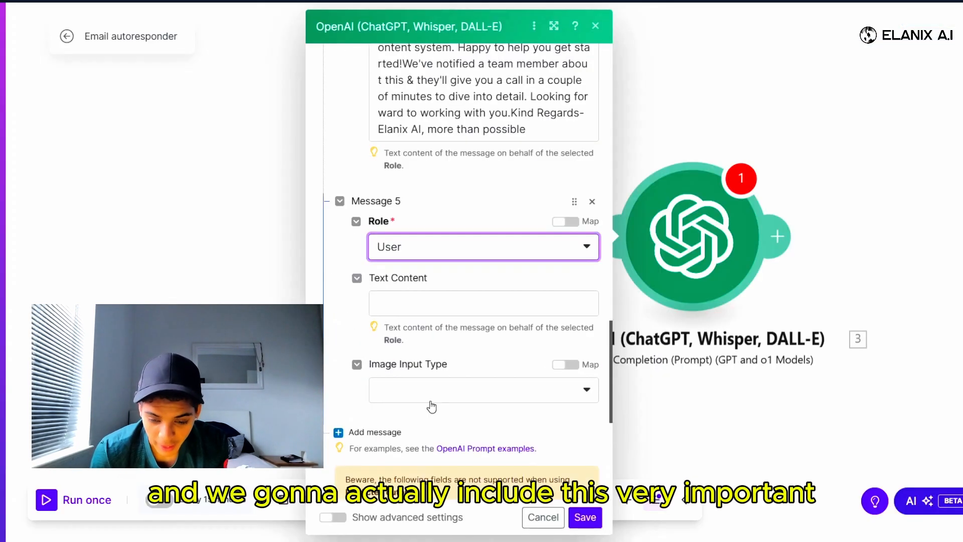
click(440, 294)
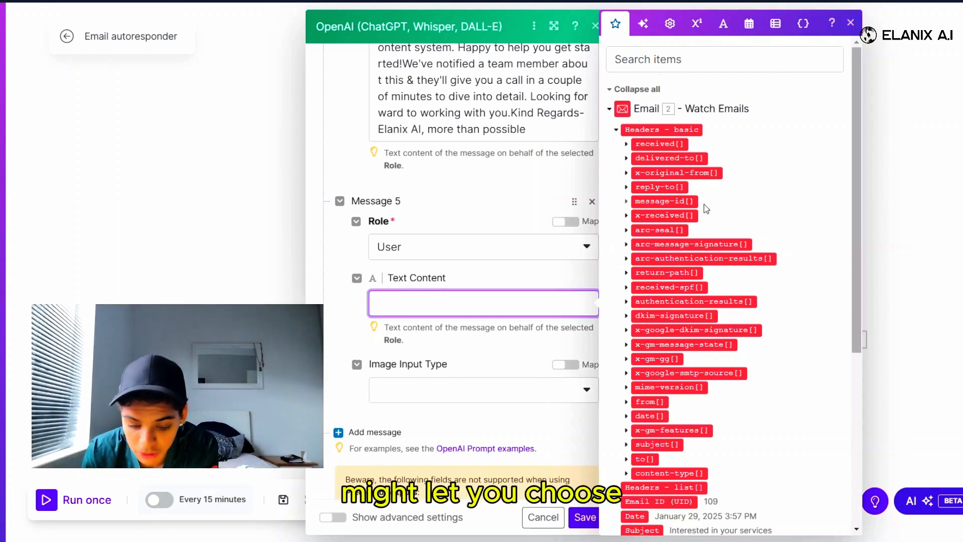
scroll(705, 206, down, 3)
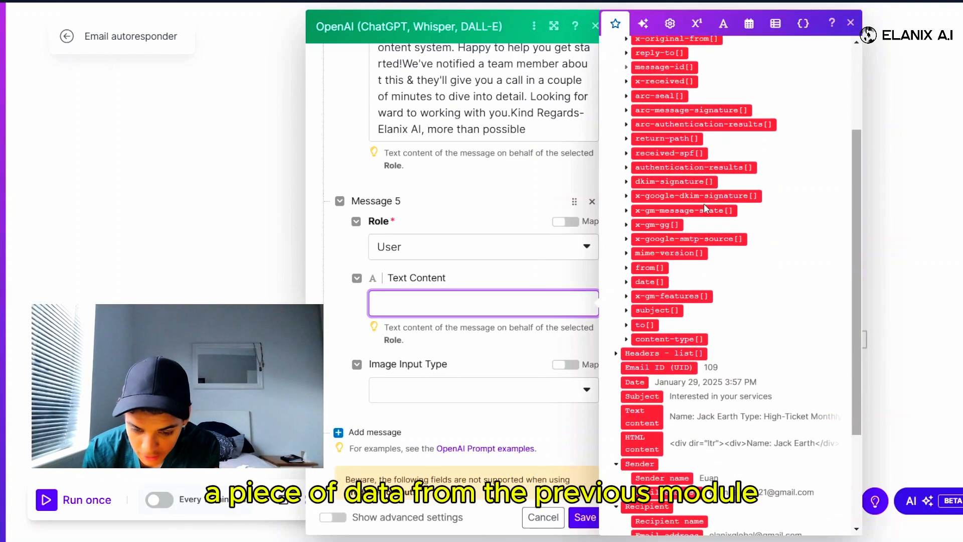
scroll(705, 204, down, 3)
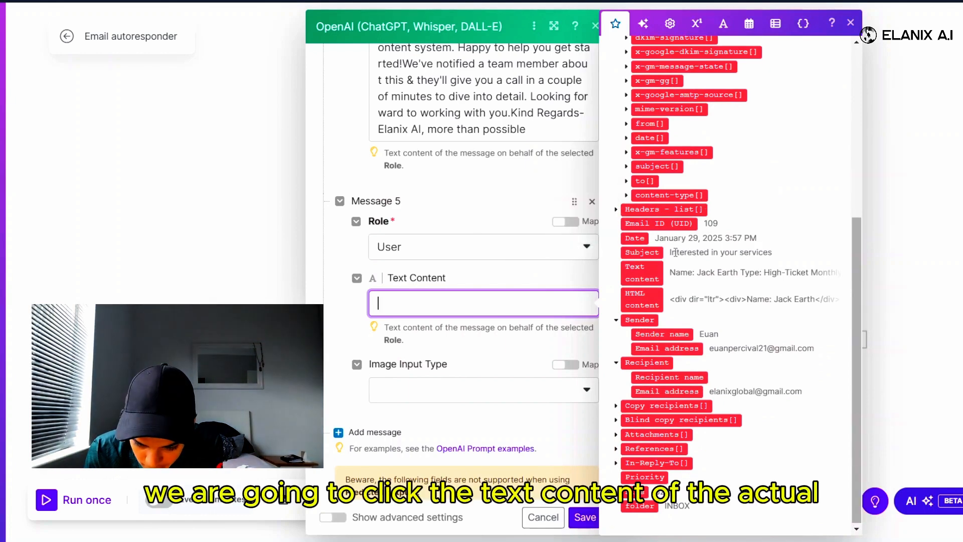
click(647, 273)
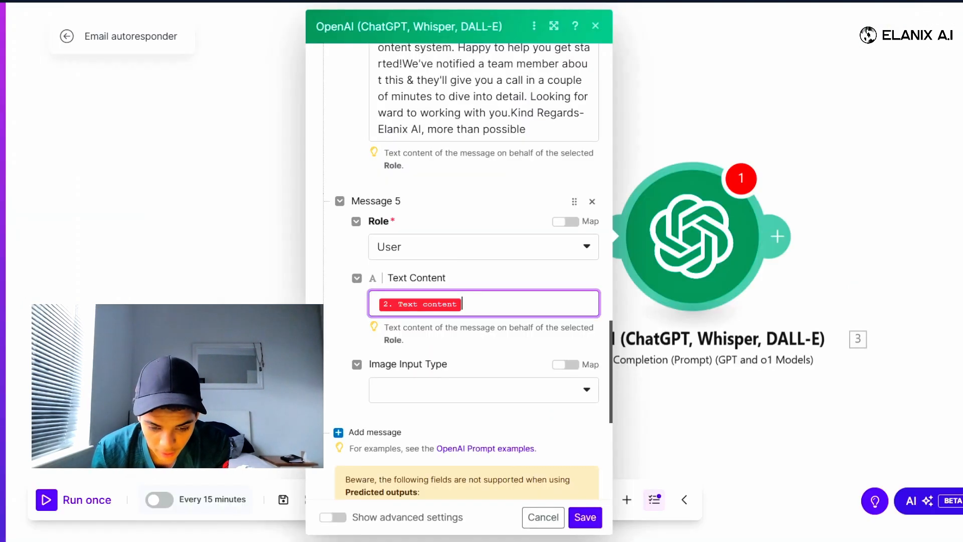
Step: Set the Temperature to 0.7 in the advanced settings and save the OpenAI module
scroll(451, 338, down, 6)
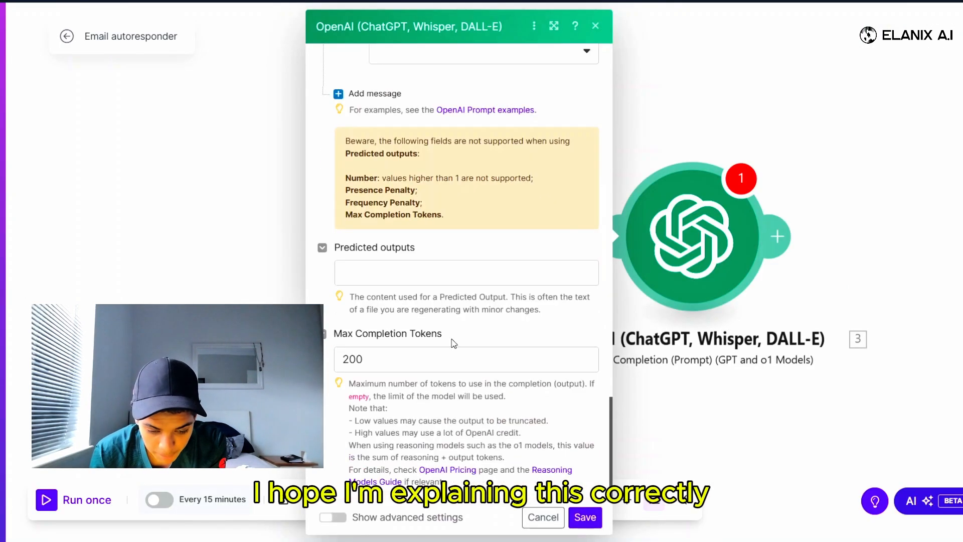
click(342, 519)
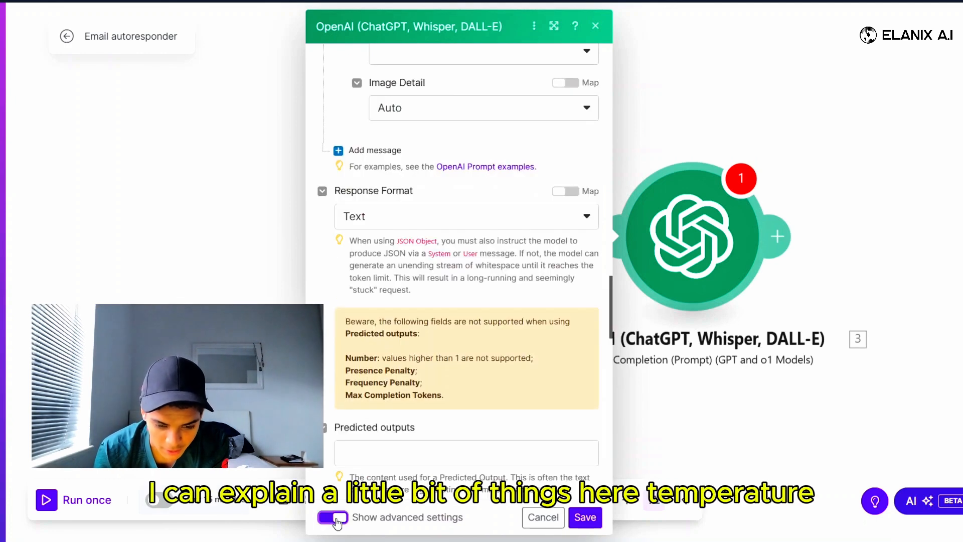
scroll(438, 308, down, 10)
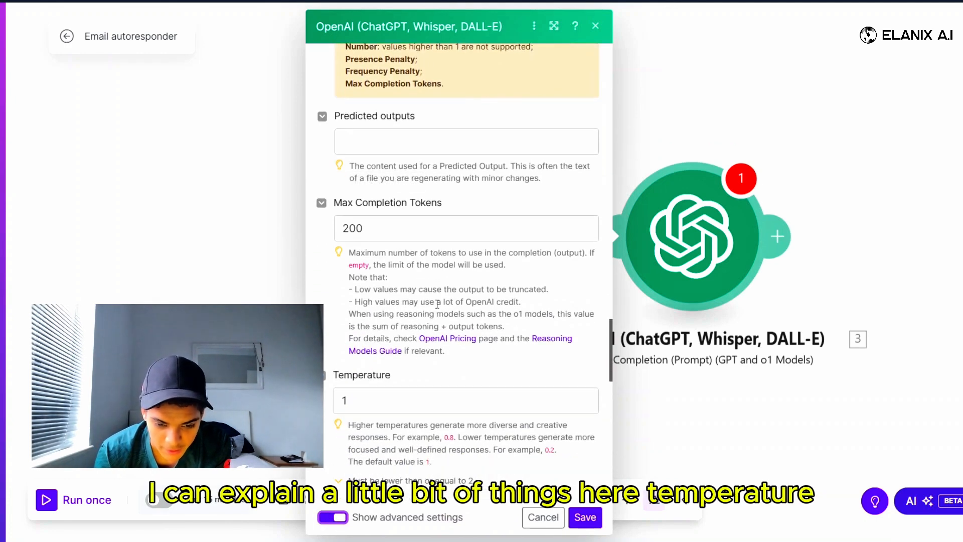
drag(378, 162, 306, 166)
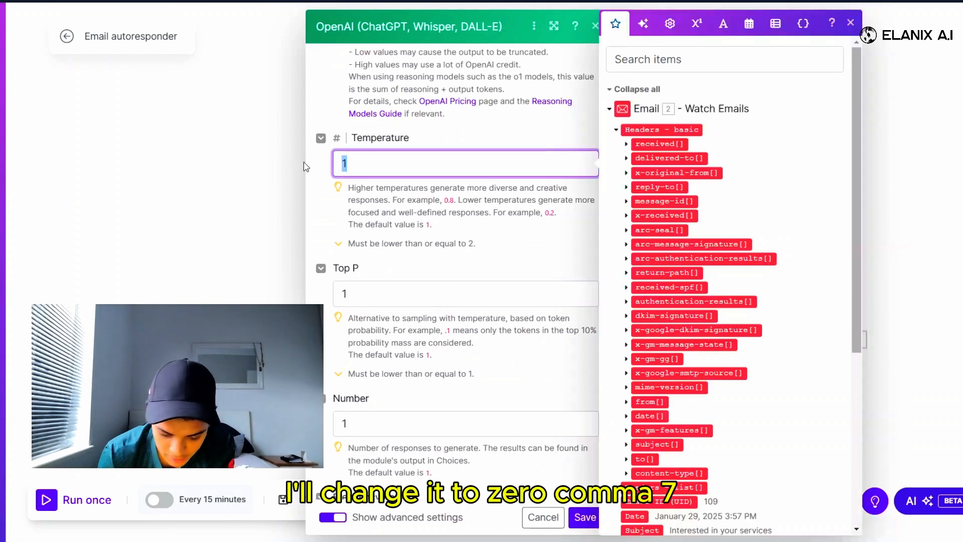
text(0.7)
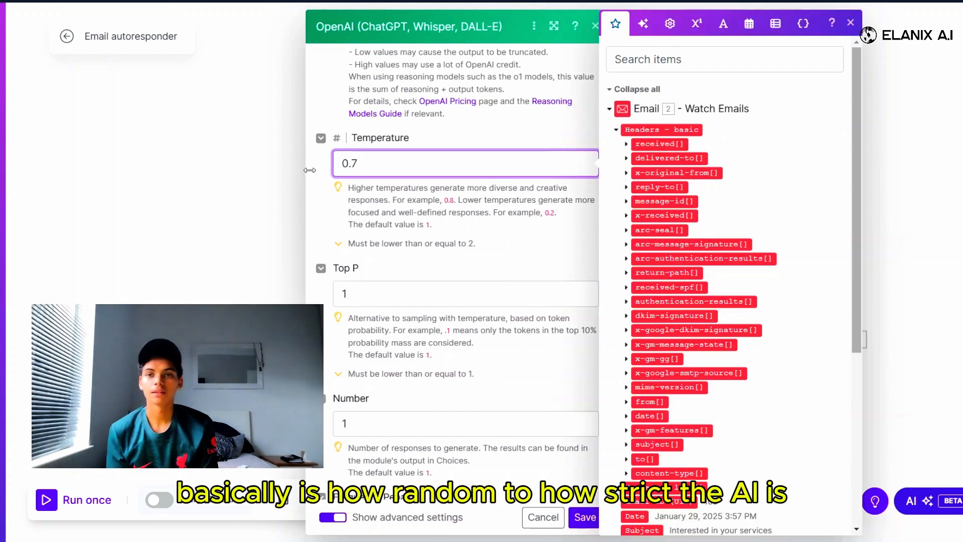
click(309, 170)
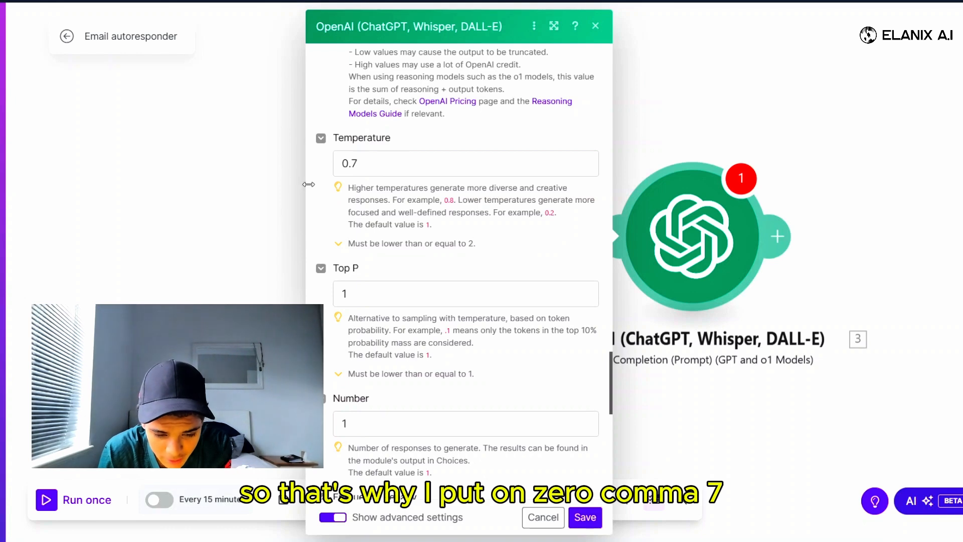
scroll(431, 341, down, 7)
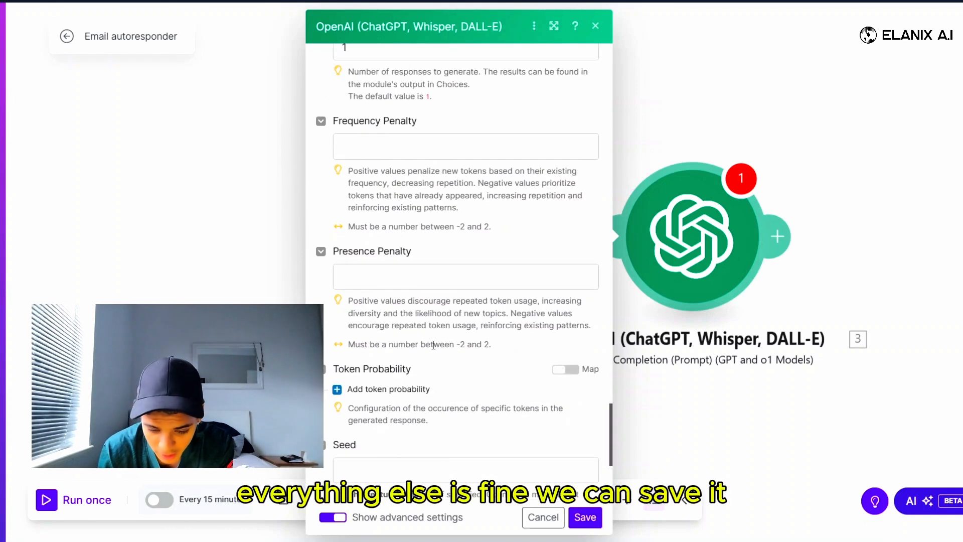
scroll(432, 344, down, 5)
click(583, 519)
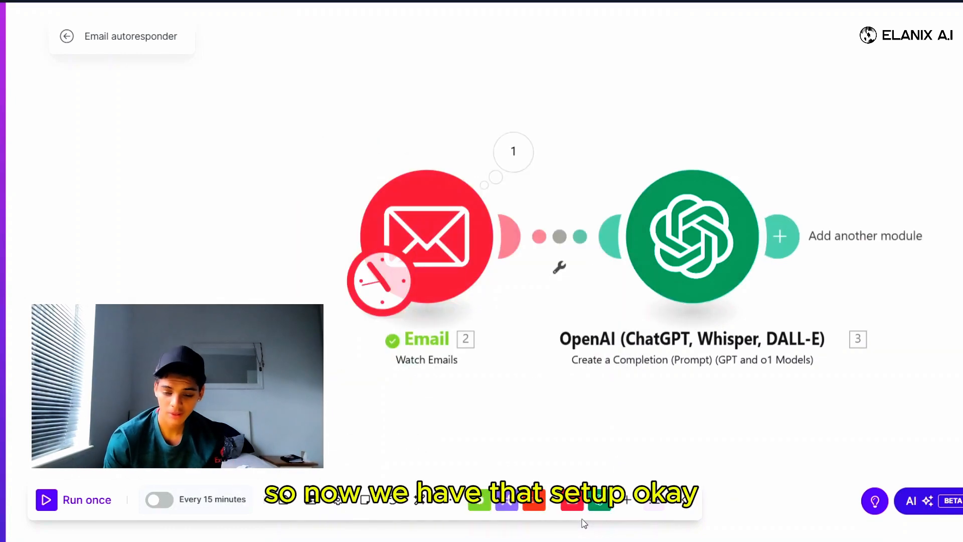
Step: Set the Watch Emails module to start from the second listed "Interested in your services" email and run the scenario once
scroll(842, 252, right, 5)
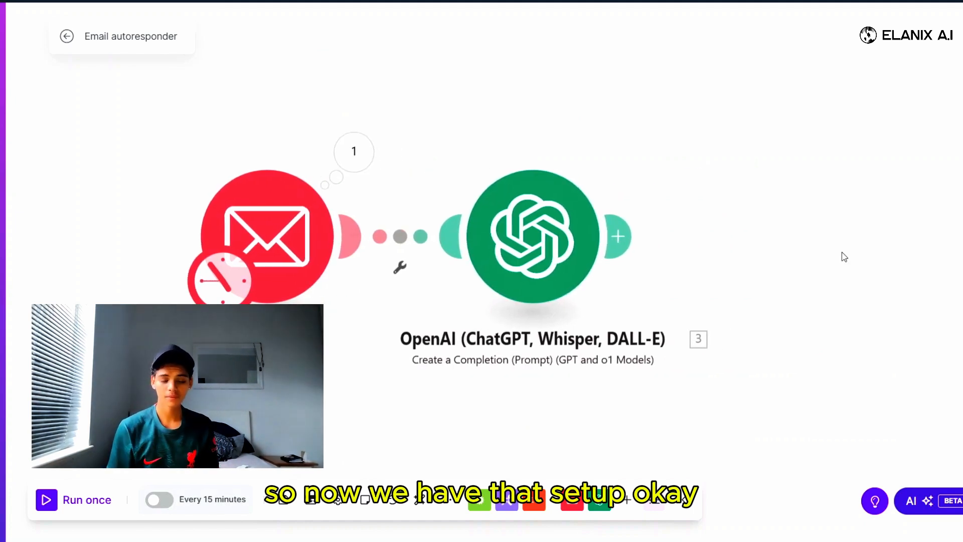
scroll(842, 252, right, 4)
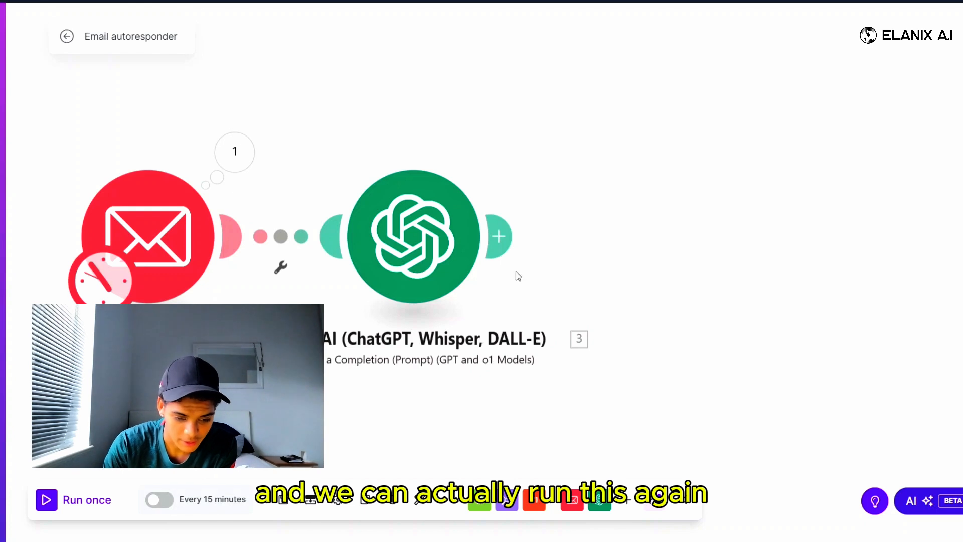
right_click(155, 275)
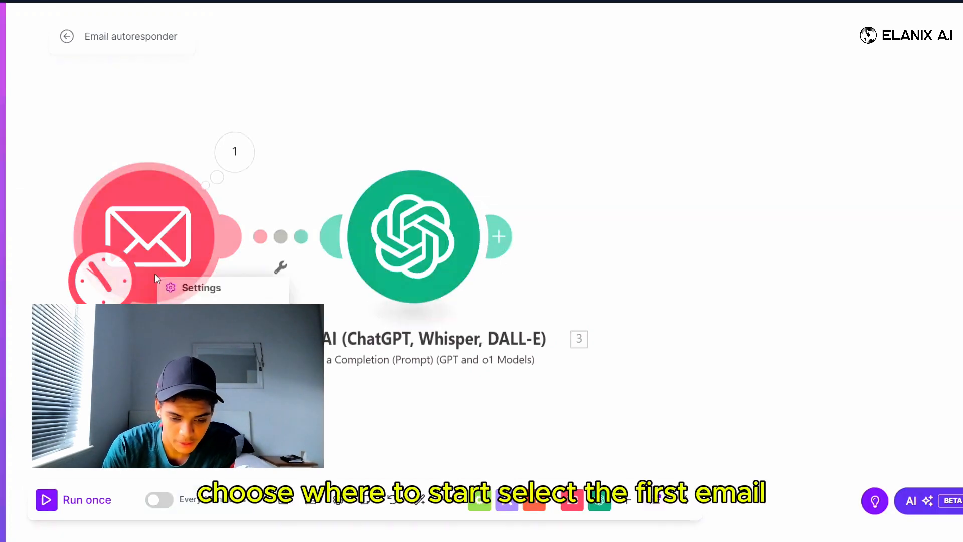
click(198, 287)
click(325, 286)
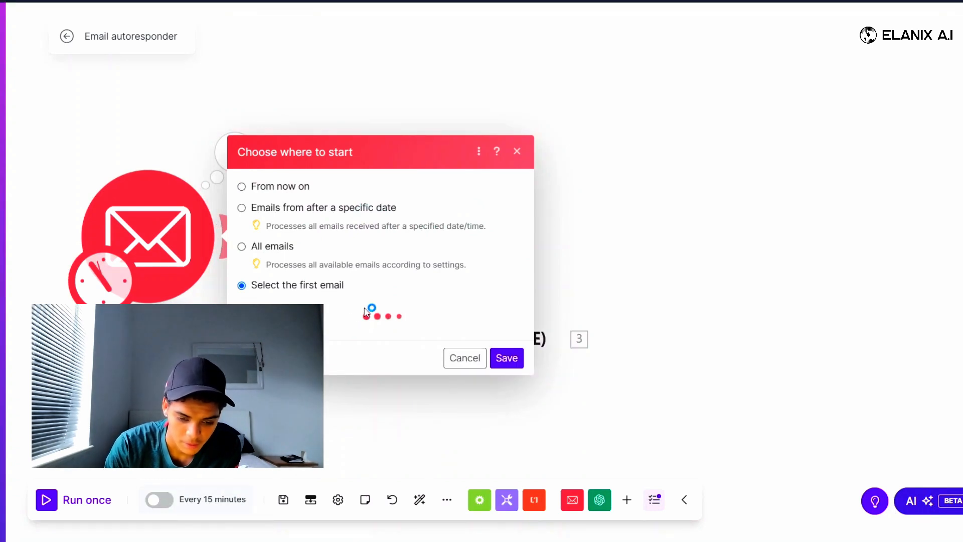
click(369, 309)
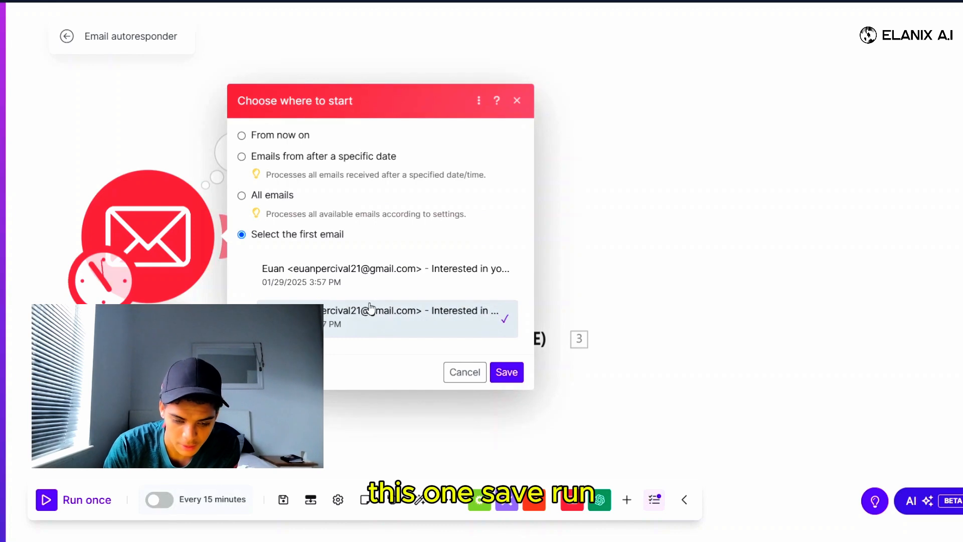
click(512, 375)
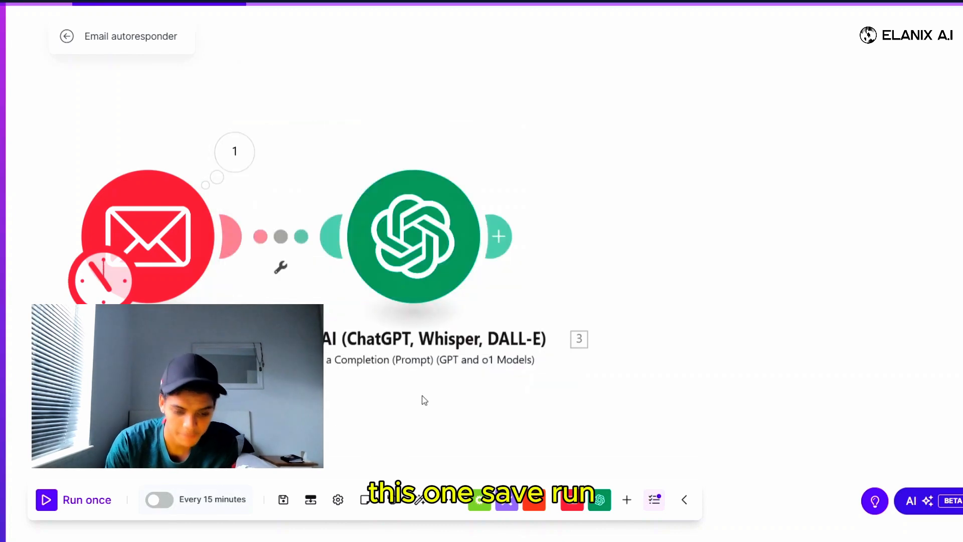
click(65, 511)
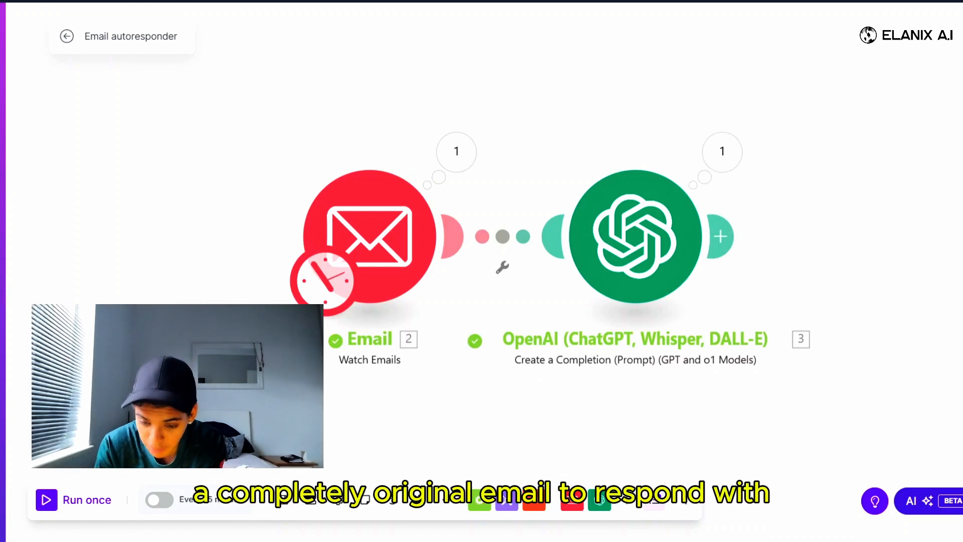
Step: Inspect the OpenAI module's output bundle and read through the generated email reply in the Result
click(720, 150)
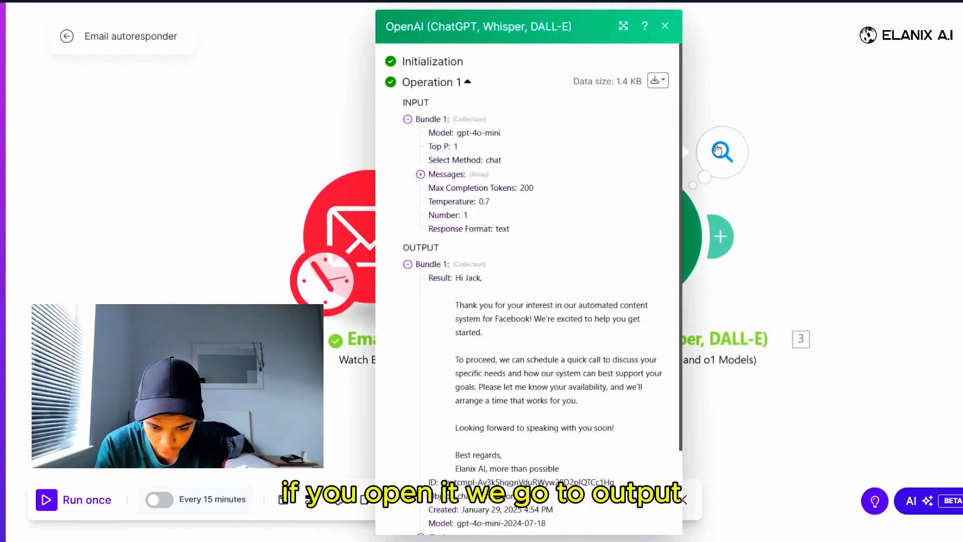
scroll(613, 330, down, 2)
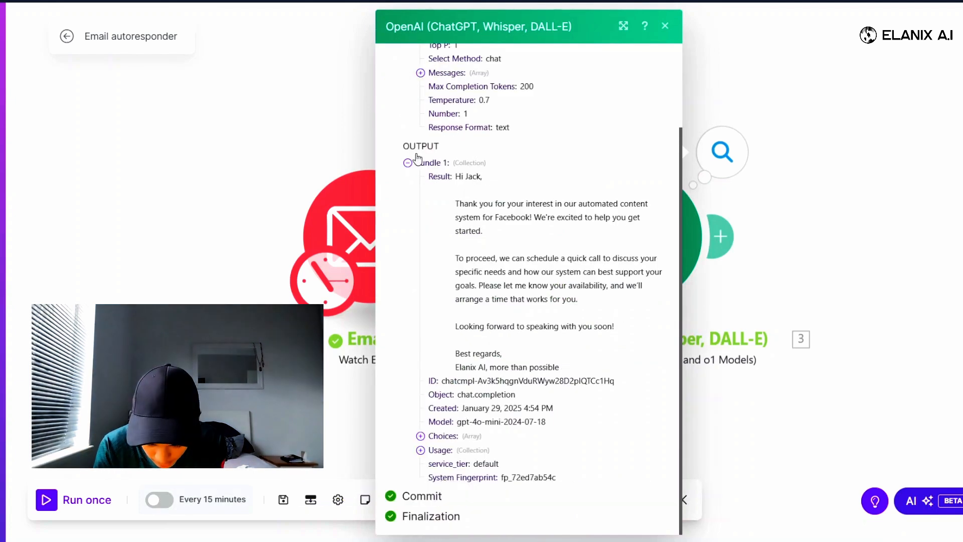
drag(455, 202, 608, 369)
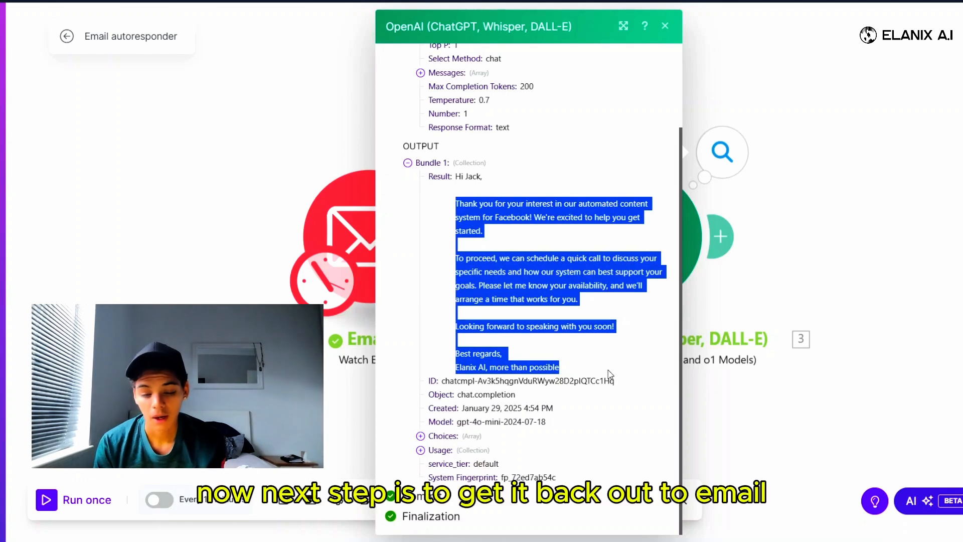
click(834, 238)
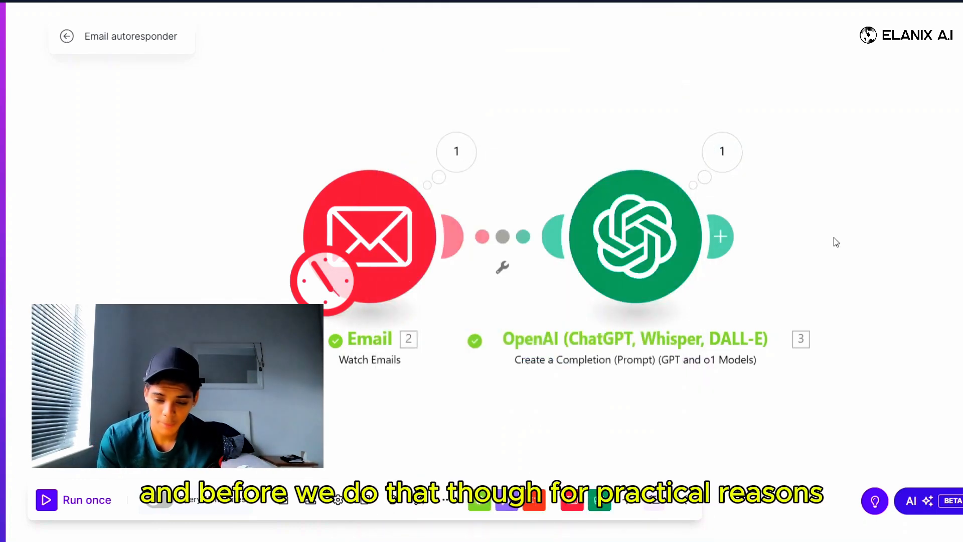
Step: Add a Tools Sleep module after the OpenAI module with a delay of 90 seconds
click(721, 236)
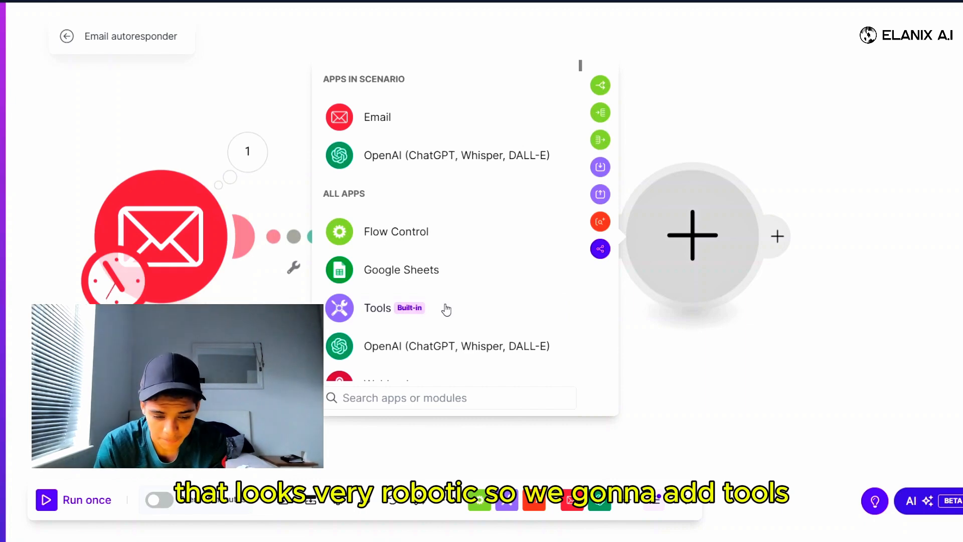
click(446, 310)
scroll(446, 265, down, 1)
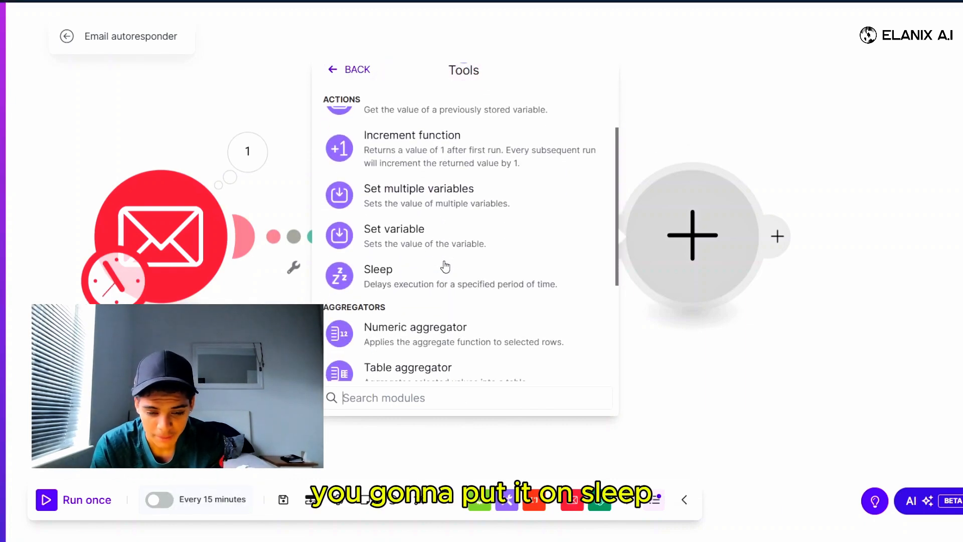
click(445, 269)
double_click(446, 219)
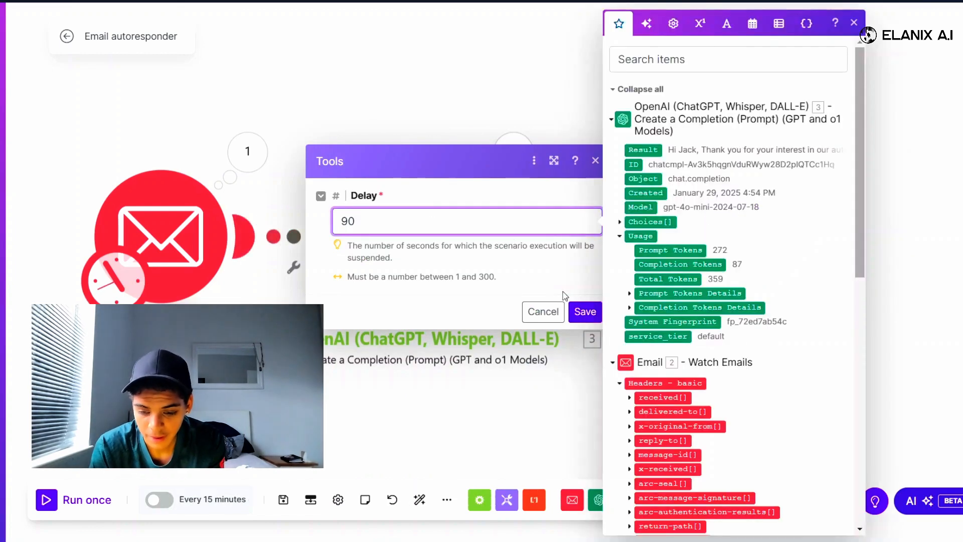
click(584, 311)
click(759, 244)
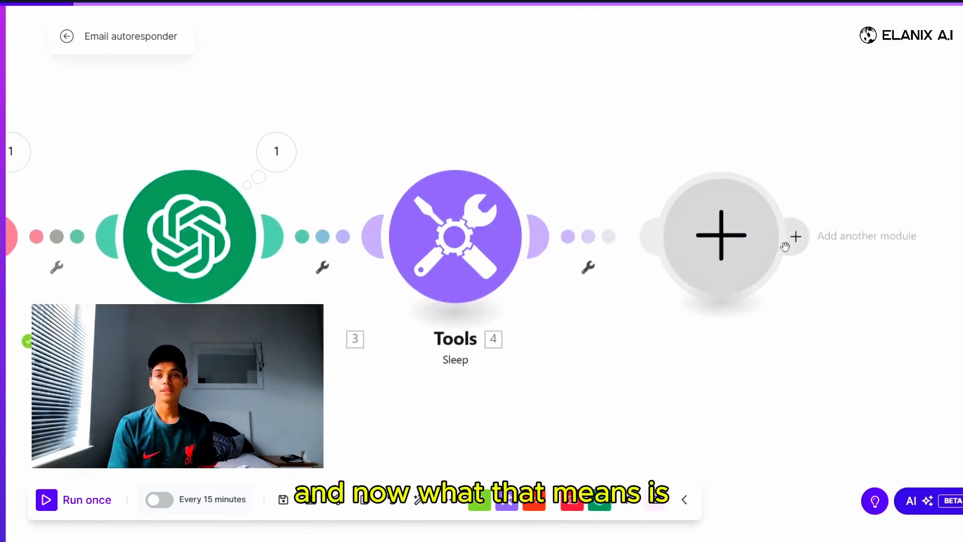
click(812, 279)
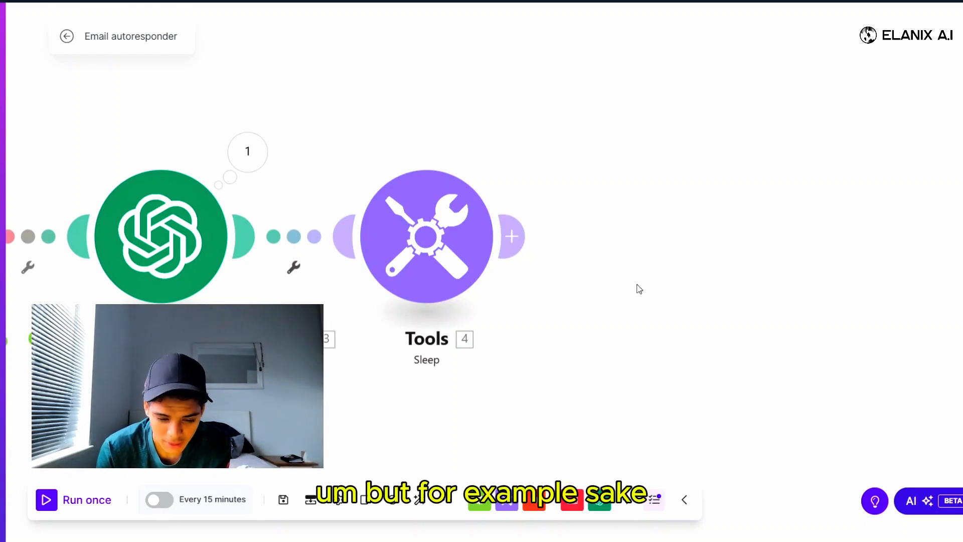
Step: Unlink the Sleep module from the OpenAI module and place it above the scenario's main row
right_click(406, 250)
key(Escape)
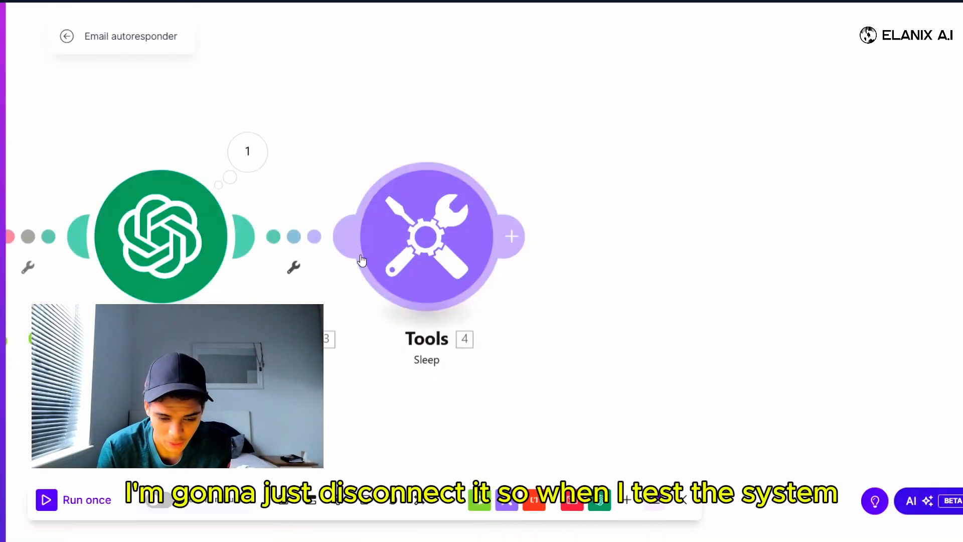
right_click(313, 239)
click(345, 273)
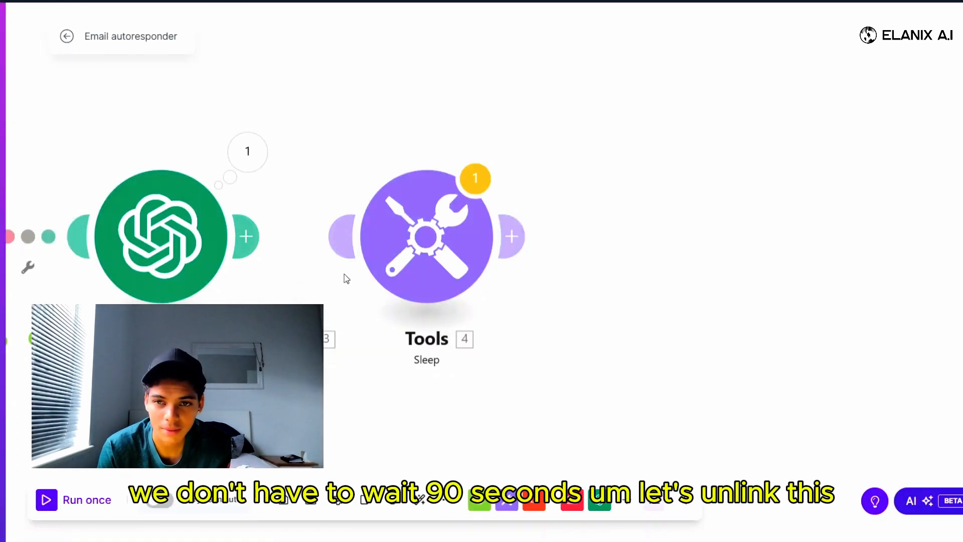
drag(442, 244, 435, 83)
right_click(435, 80)
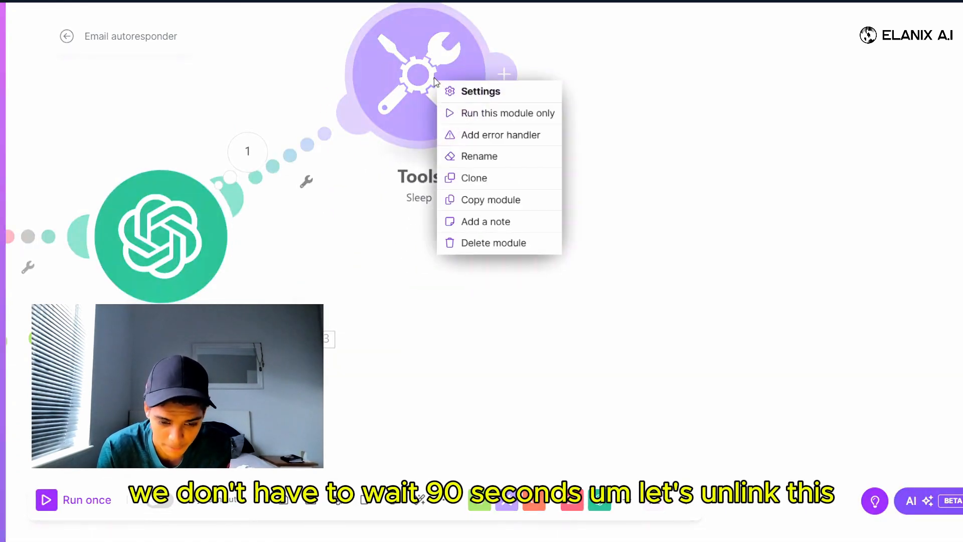
right_click(318, 147)
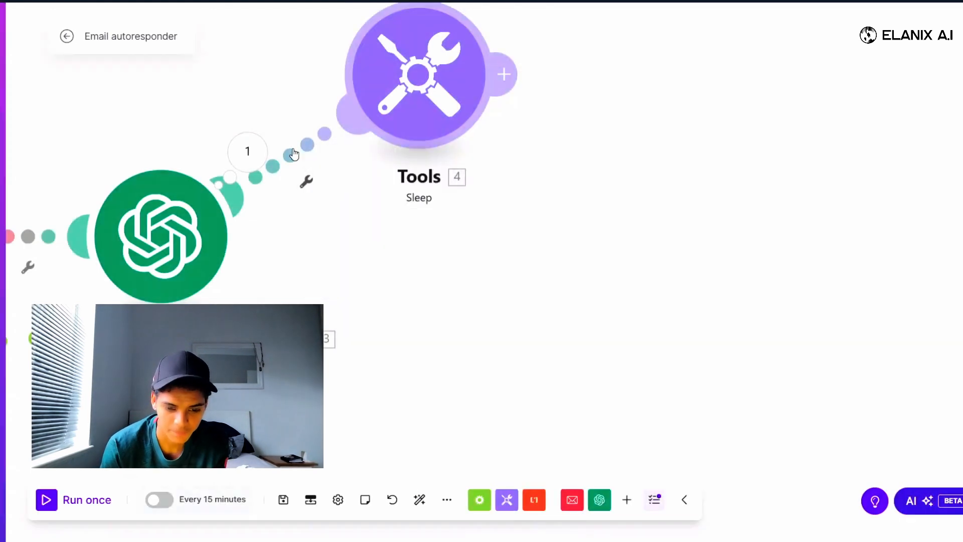
right_click(296, 151)
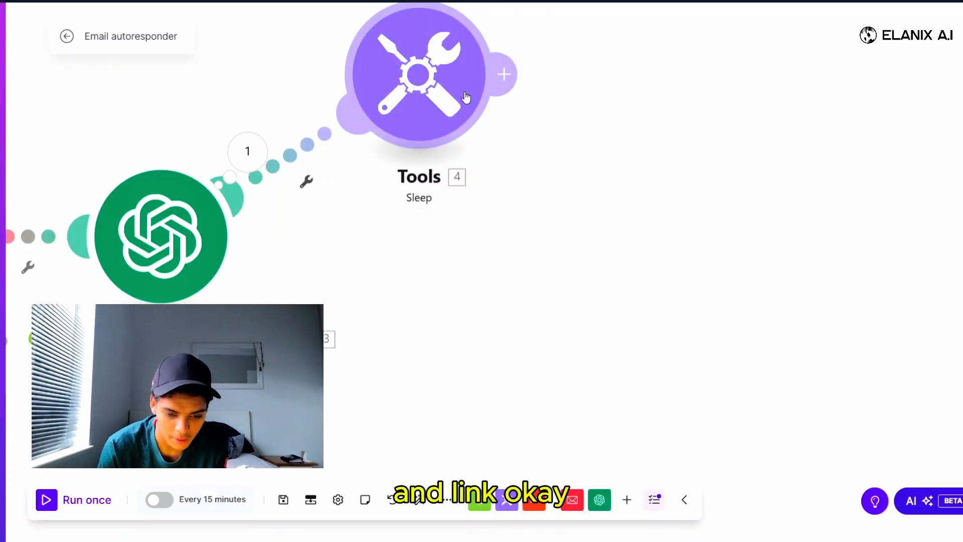
right_click(300, 149)
click(333, 191)
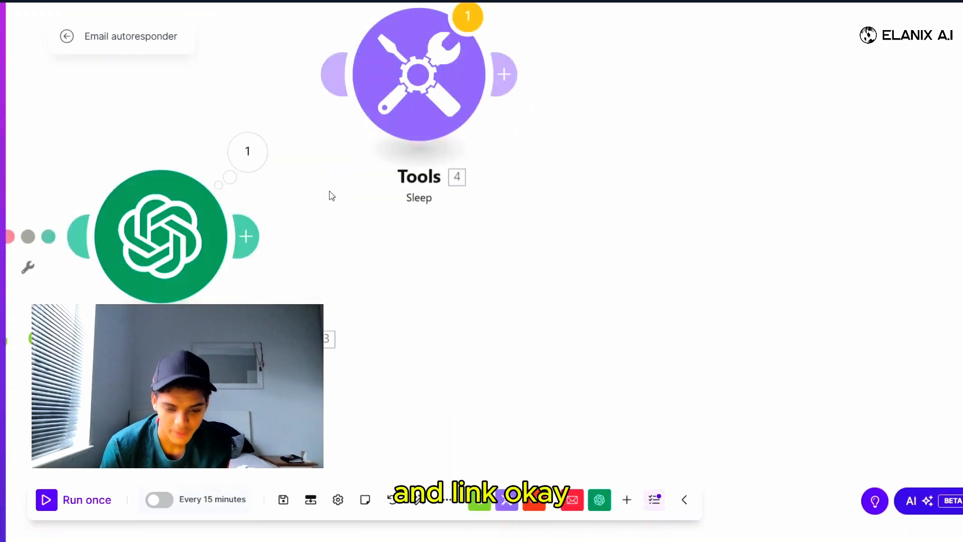
Step: Add an Email module with the Send an Email action after OpenAI, and move the unlinked Sleep module farther away from it
click(245, 233)
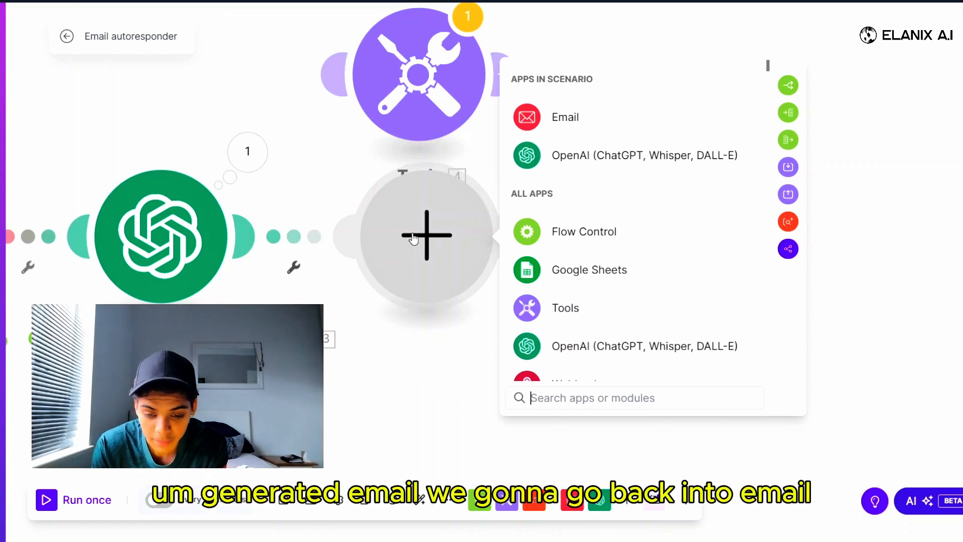
click(561, 118)
scroll(580, 258, down, 3)
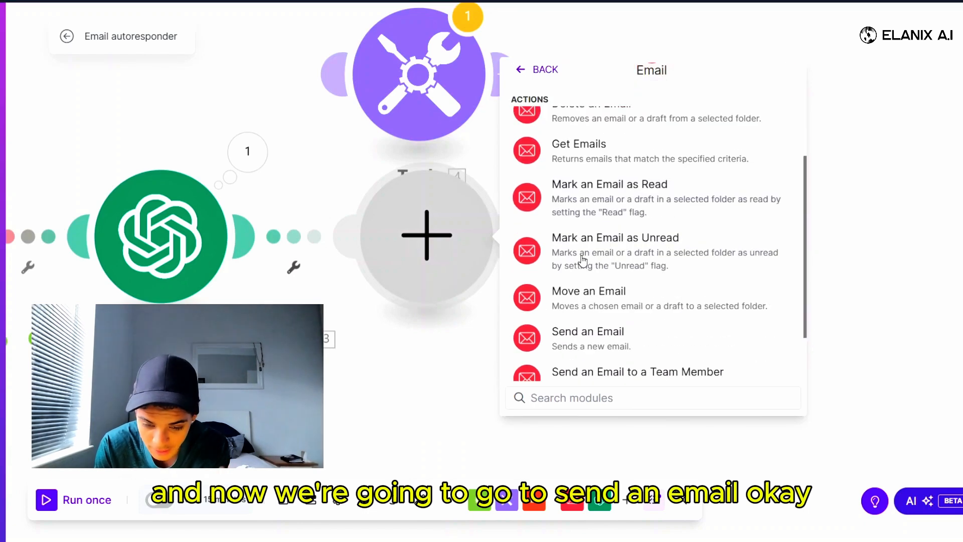
scroll(582, 261, down, 1)
click(588, 275)
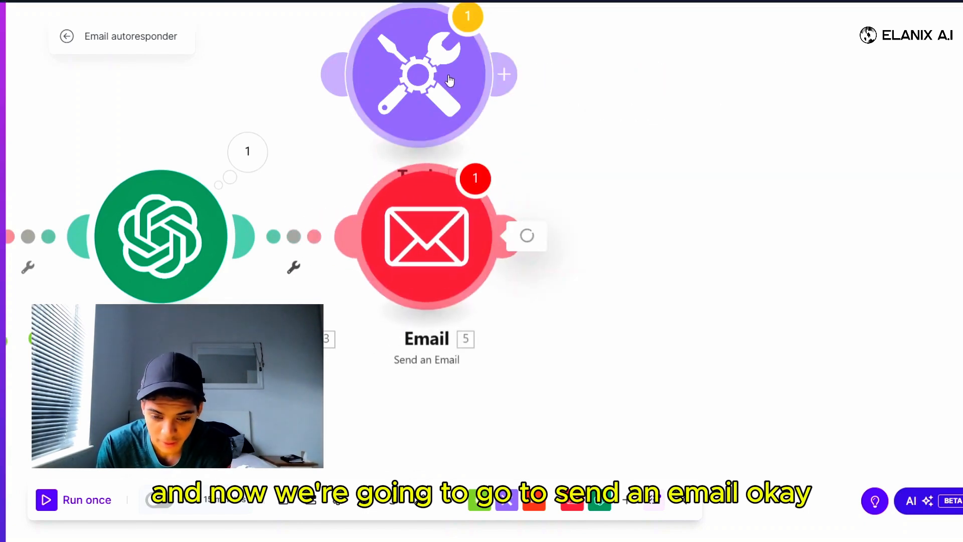
drag(439, 79, 361, 2)
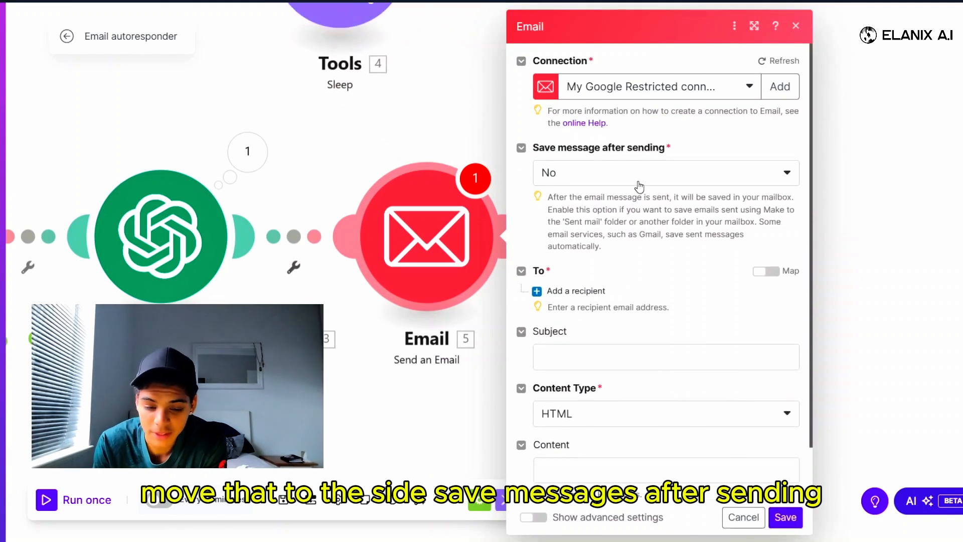
Step: Set Save message after sending to Yes and keep Sent Mail as the folder for the sent messages
click(636, 176)
click(601, 200)
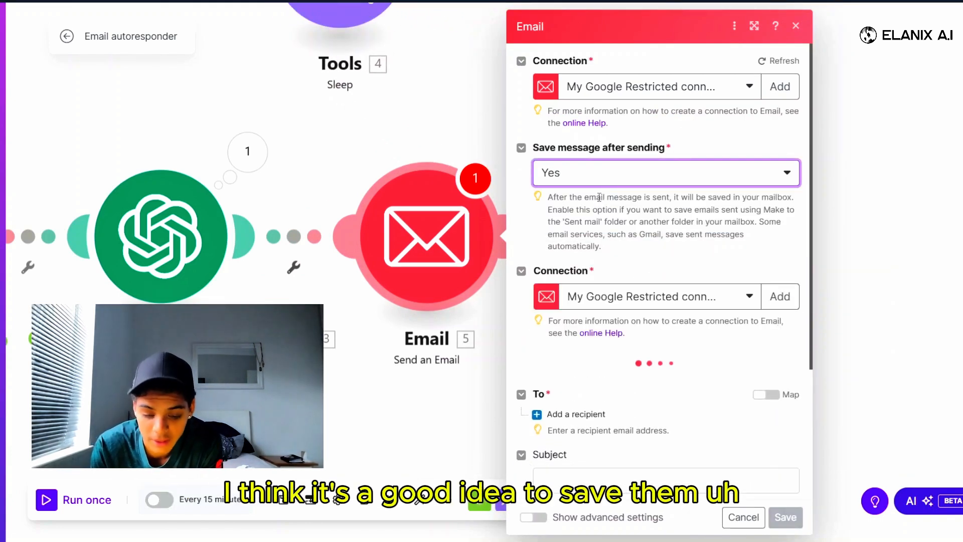
scroll(599, 197, down, 3)
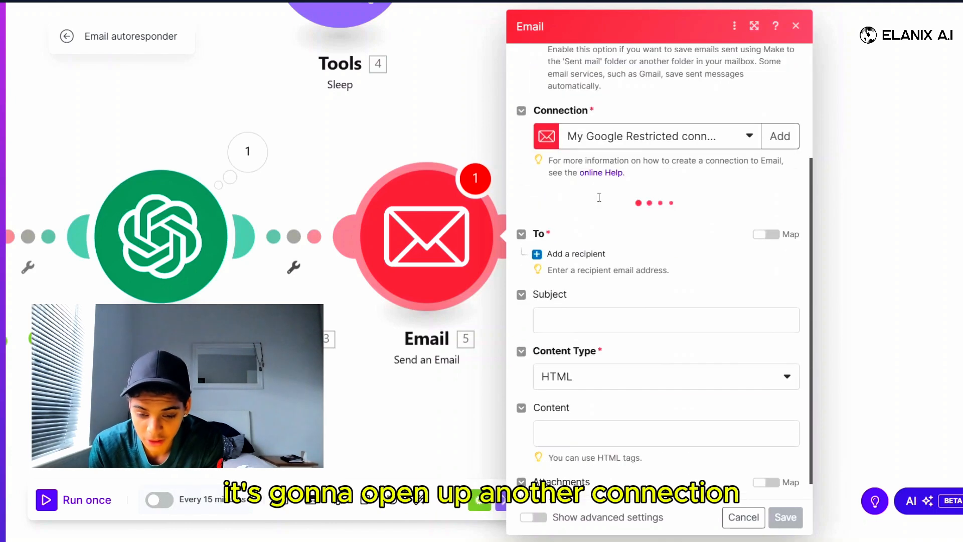
scroll(652, 158, up, 3)
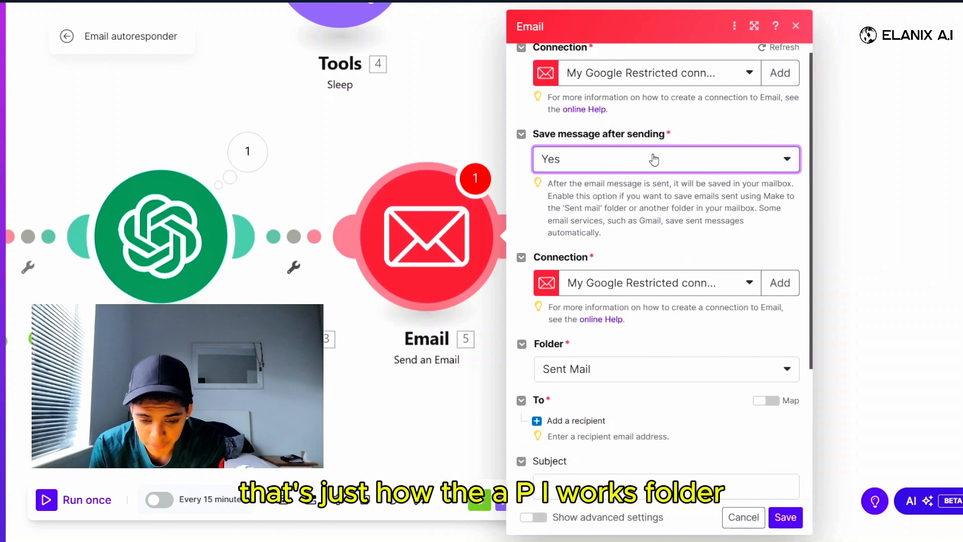
scroll(654, 158, down, 2)
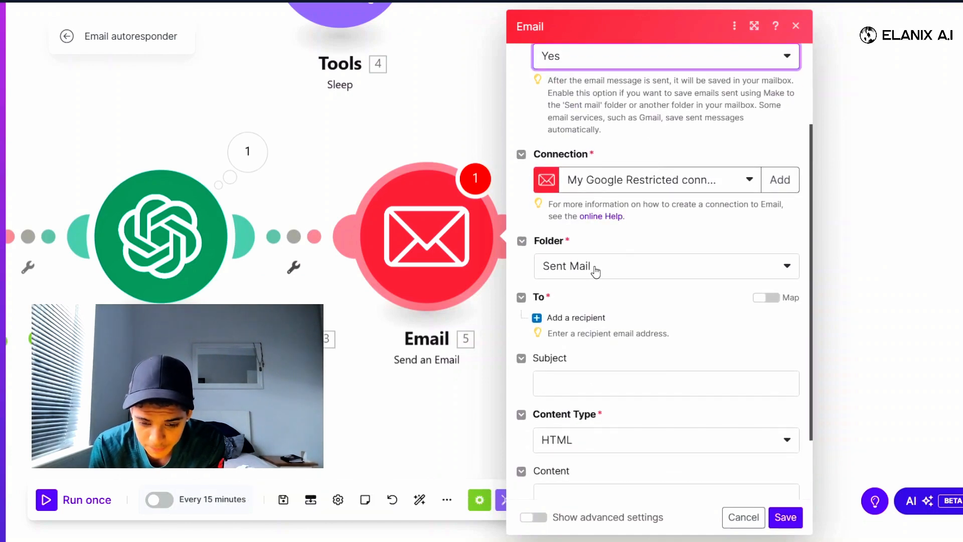
click(595, 271)
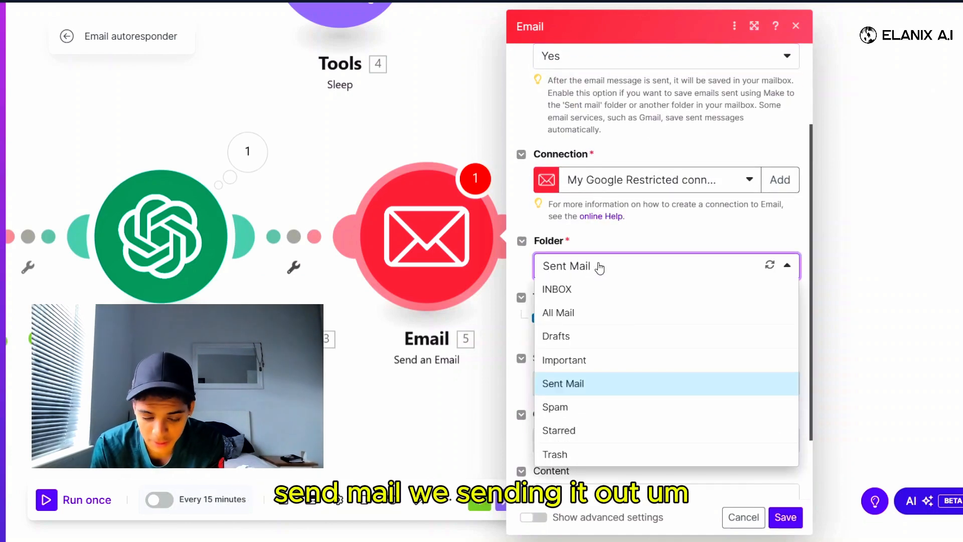
click(599, 269)
scroll(599, 267, down, 2)
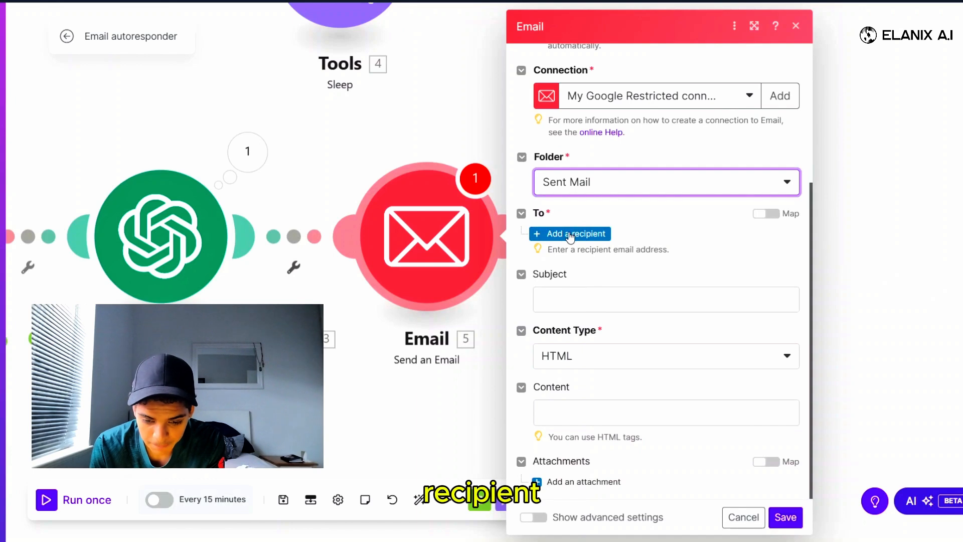
Step: Add a recipient to the Send an Email module and map it to the sender's Email address from Watch Emails
click(570, 235)
click(602, 261)
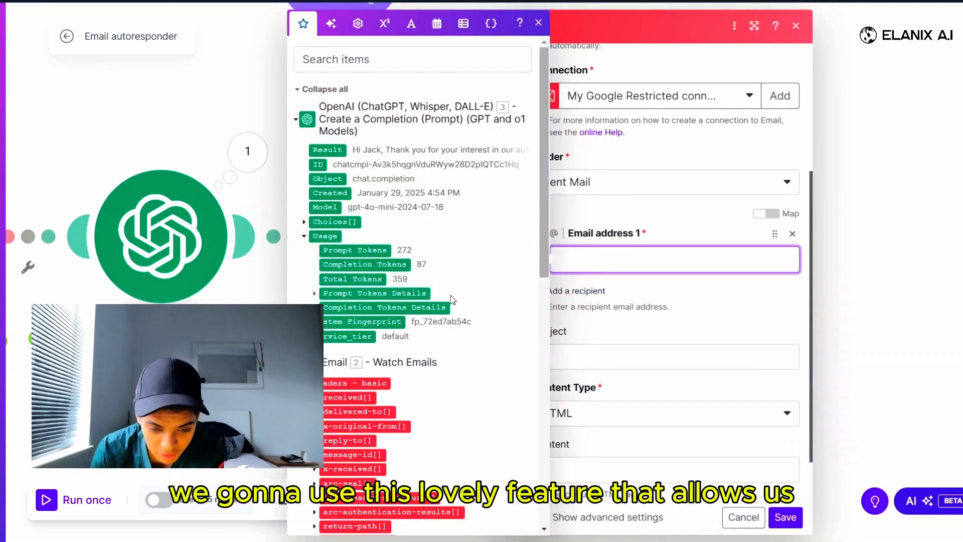
scroll(384, 169, down, 4)
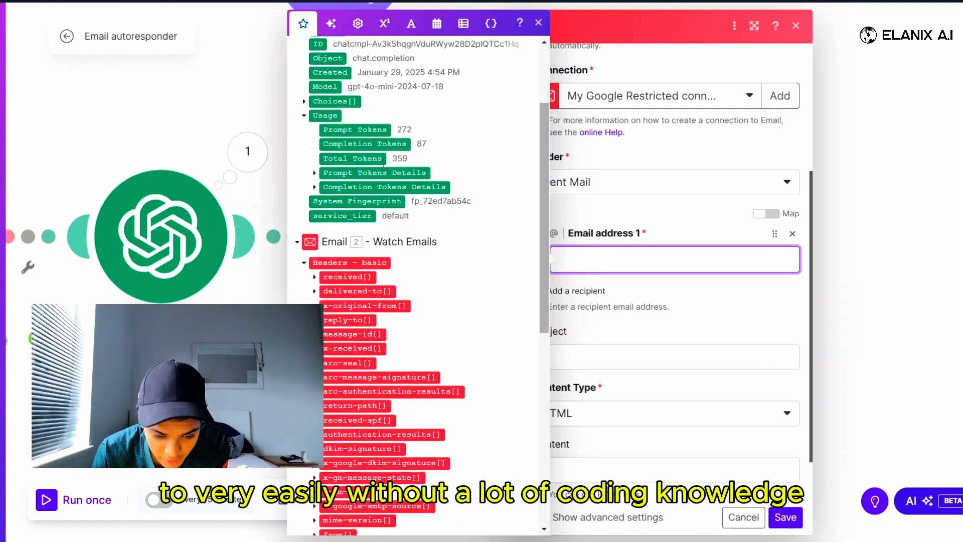
scroll(384, 168, down, 8)
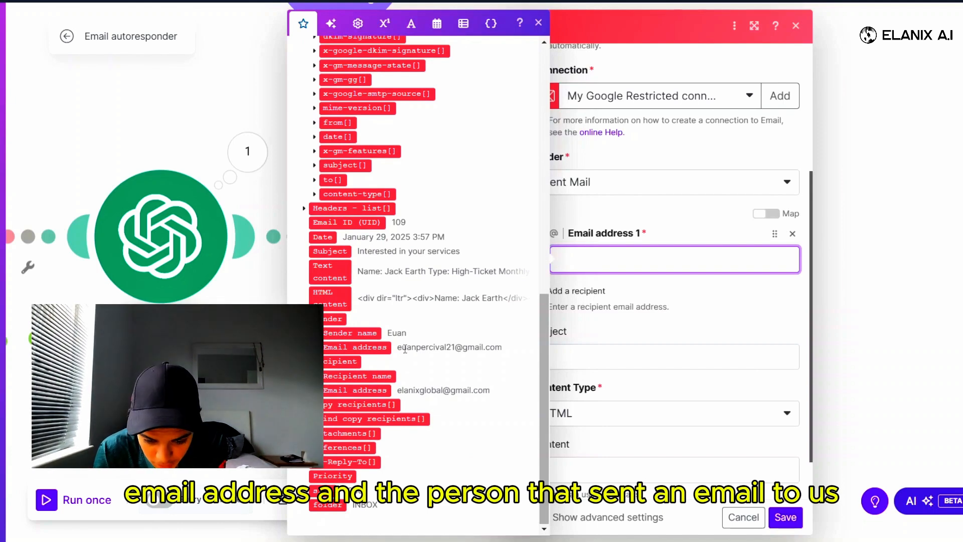
drag(378, 346, 656, 253)
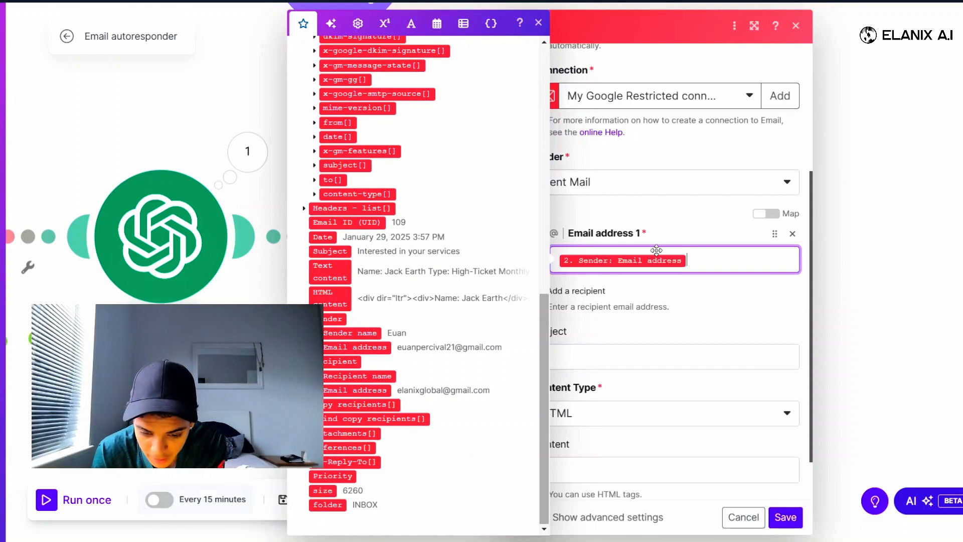
click(736, 295)
Step: Set the reply's subject to "Email recieved - Talk soon"
click(619, 361)
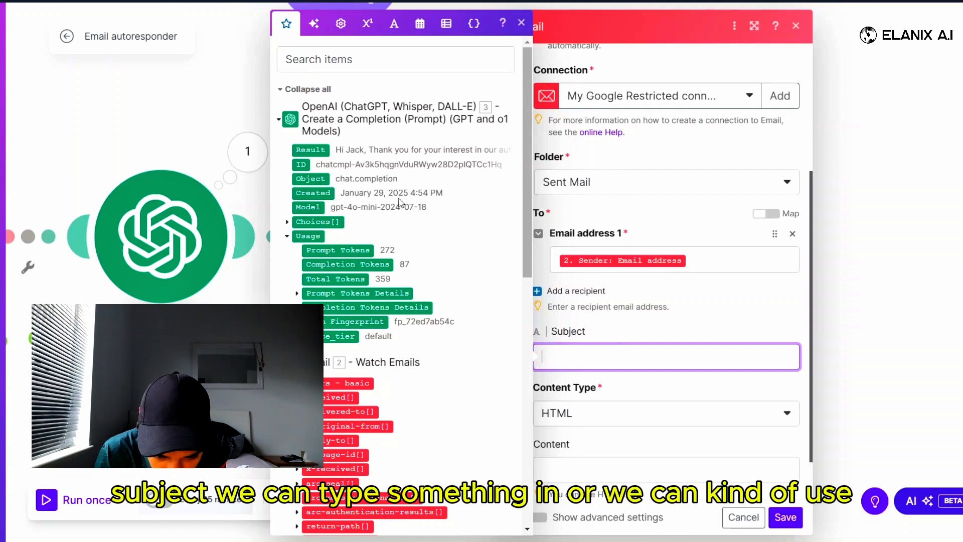
scroll(407, 300, down, 10)
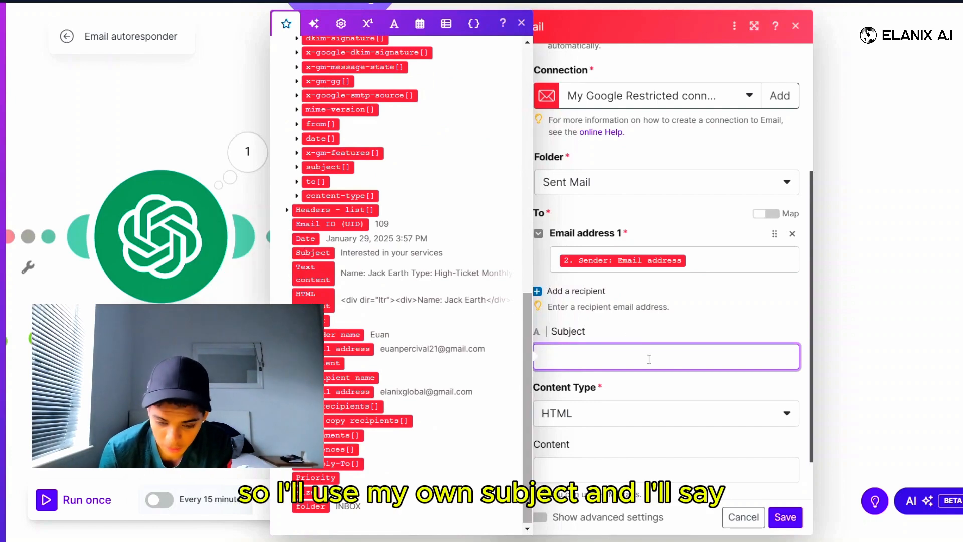
click(724, 310)
click(633, 363)
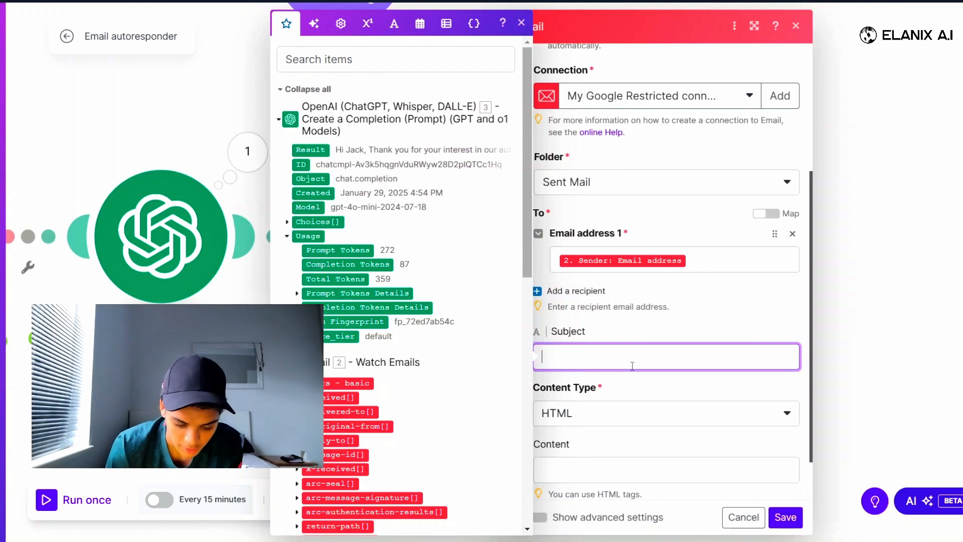
text(Email)
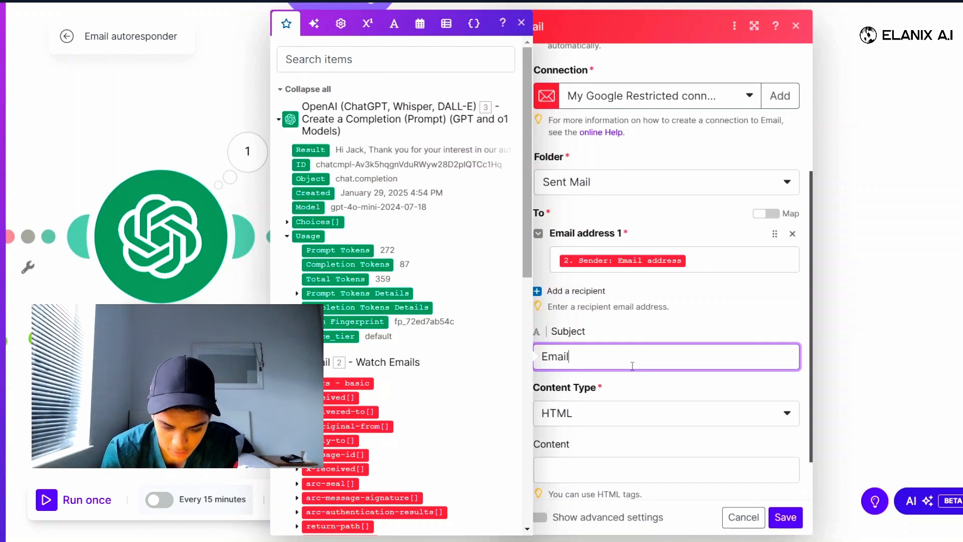
text( rw)
text(cieved)
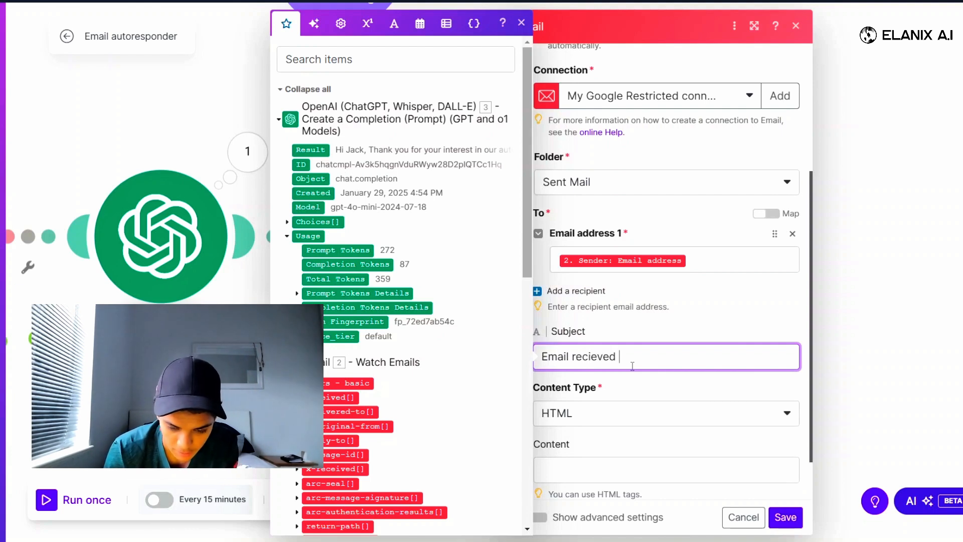
text( - Tal)
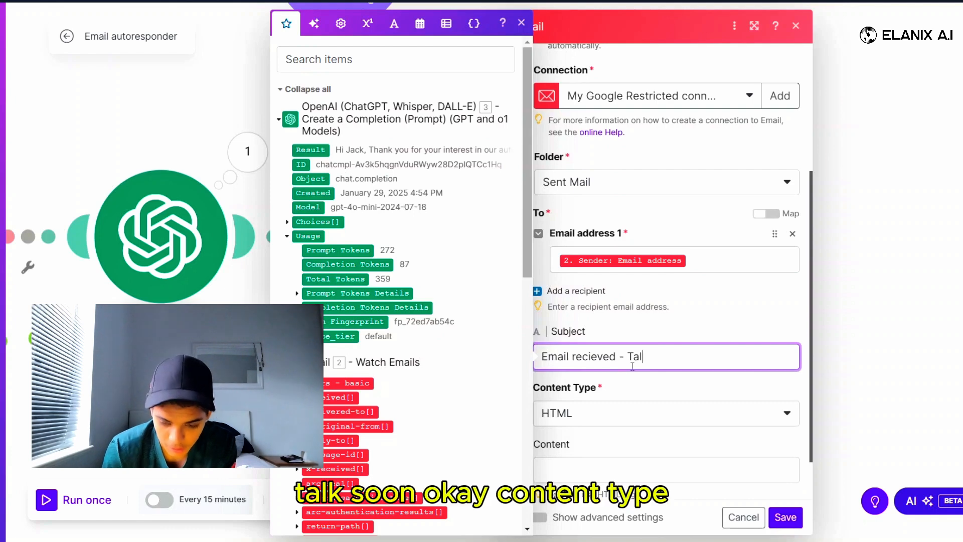
text(k soon)
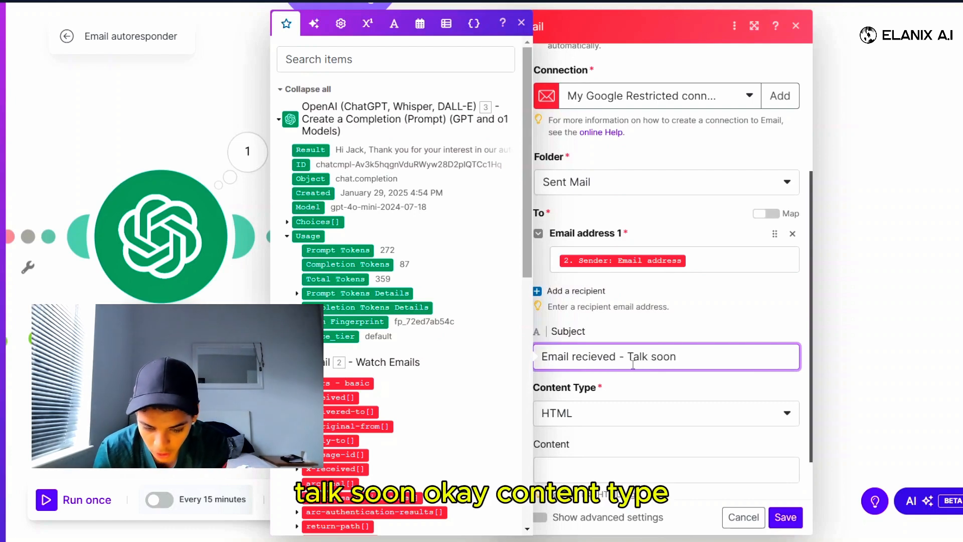
click(694, 321)
Step: Set the content type to Plaintext and map the email content to Message Content under Choices from the OpenAI module
click(625, 412)
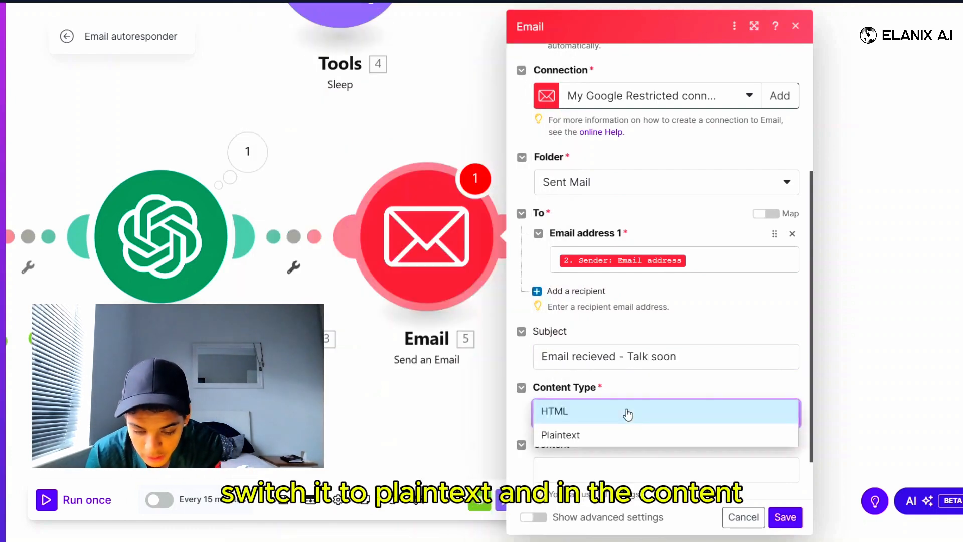
click(584, 433)
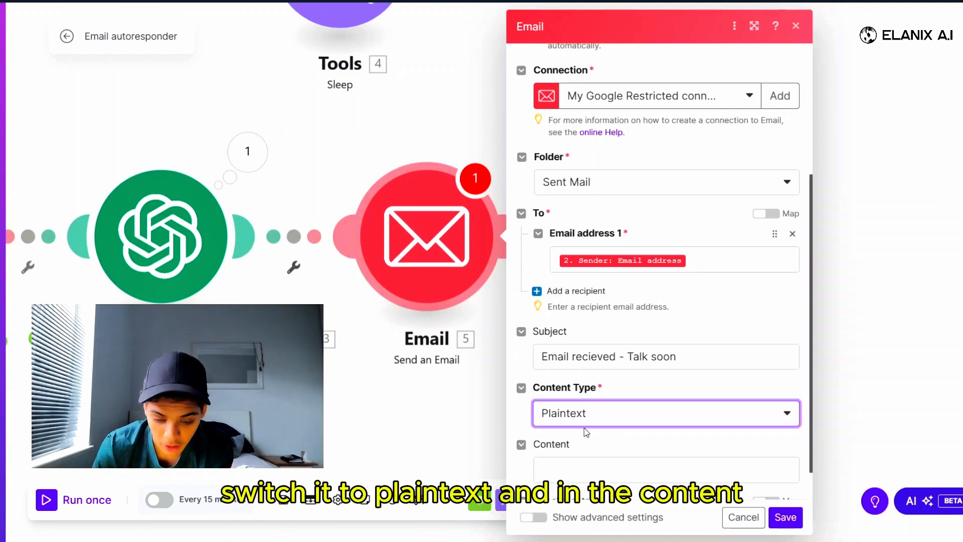
scroll(584, 427, down, 1)
click(585, 428)
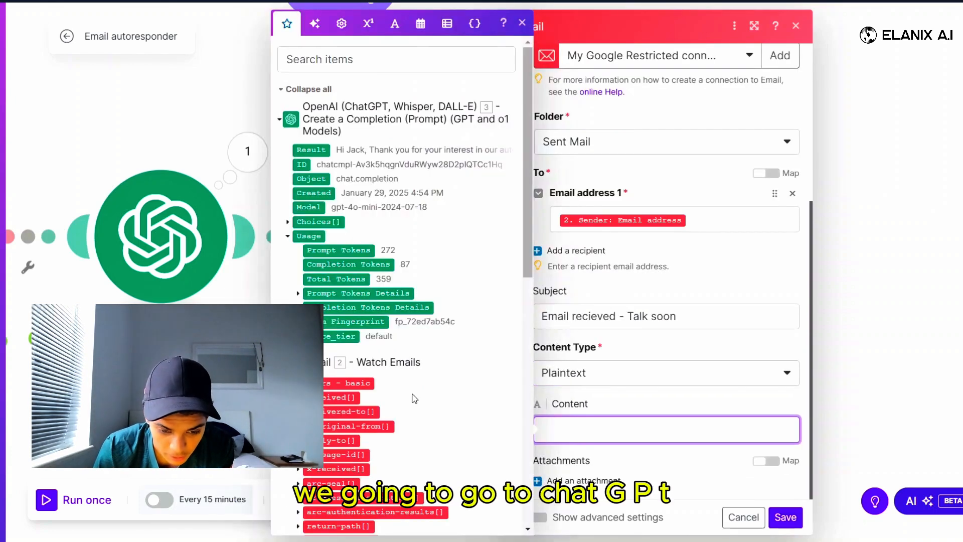
scroll(414, 399, down, 1)
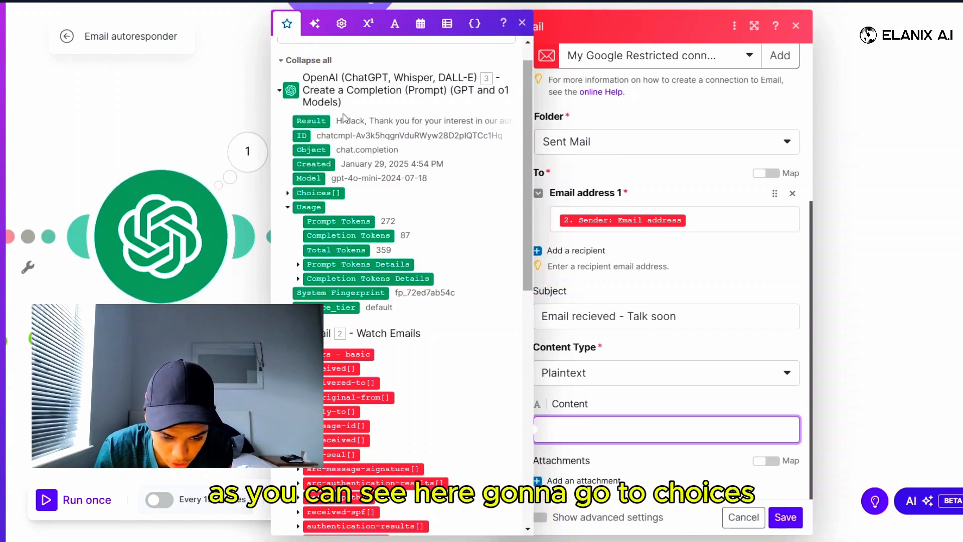
click(288, 194)
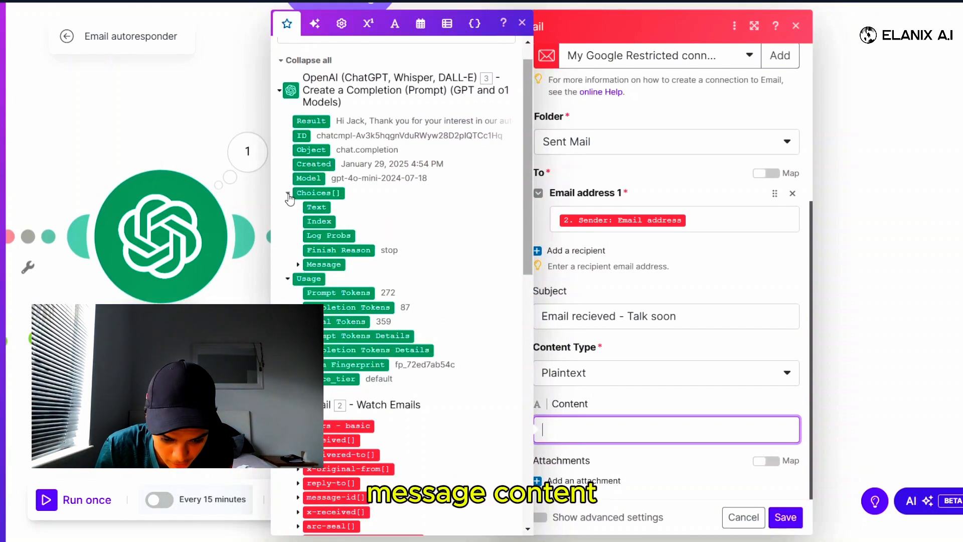
click(298, 264)
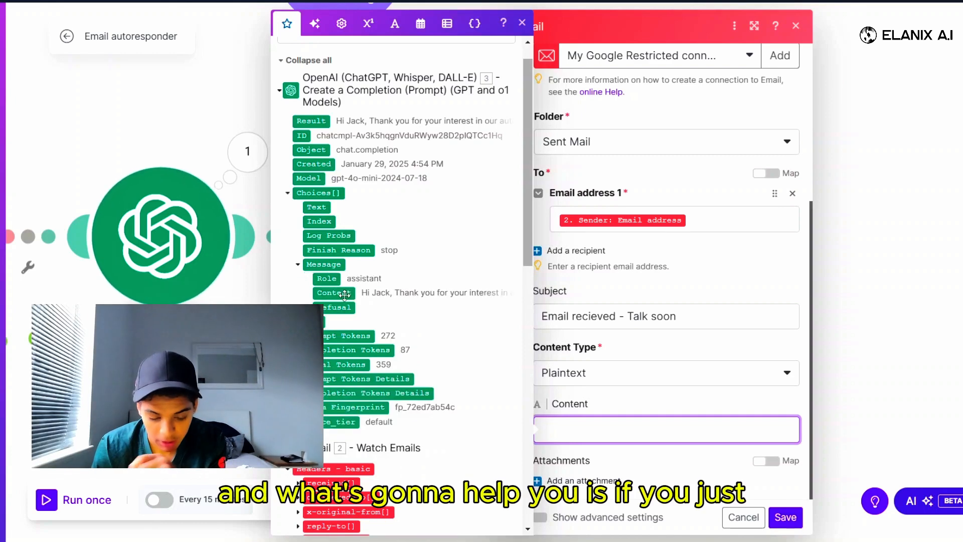
mouse_move(344, 295)
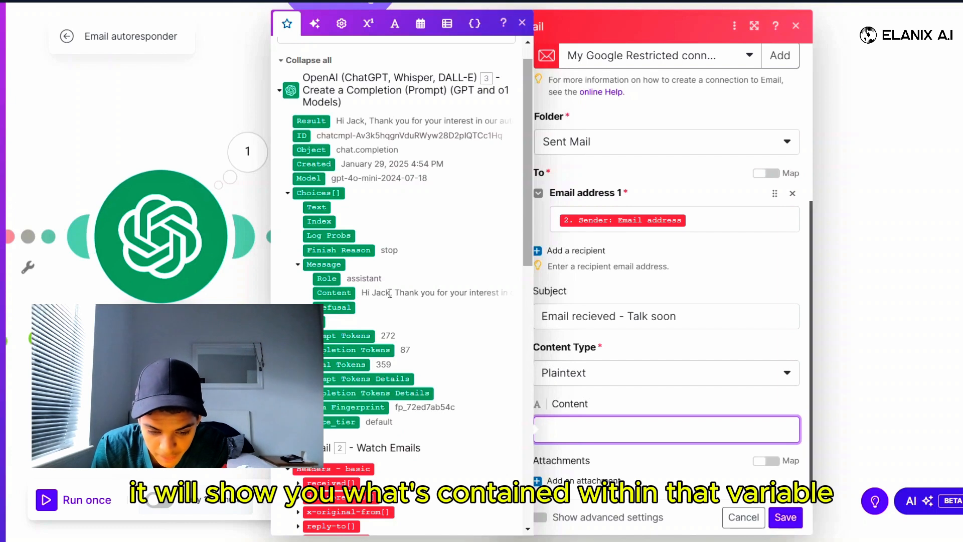
click(343, 293)
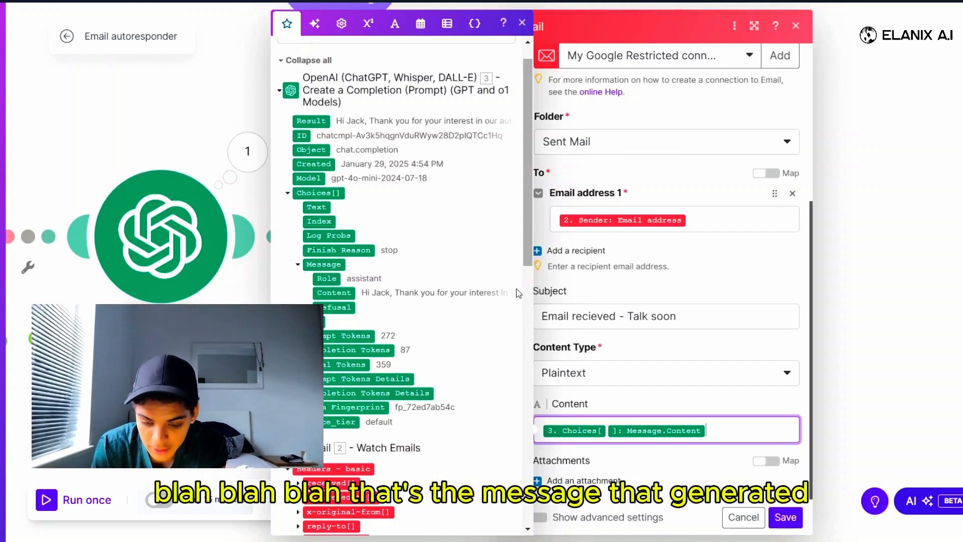
click(750, 268)
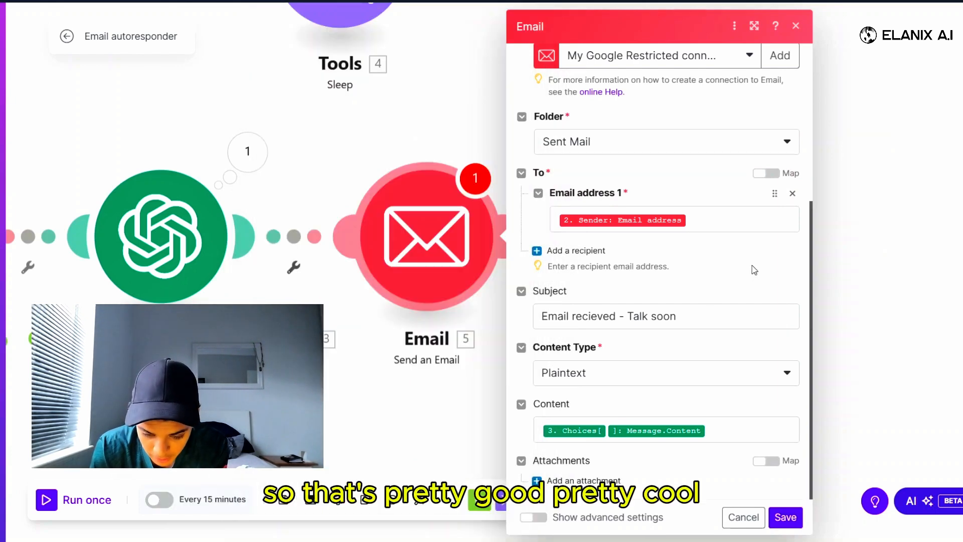
Step: Look through the Email module's advanced settings, hide them again, and save the module
click(533, 517)
scroll(646, 443, down, 10)
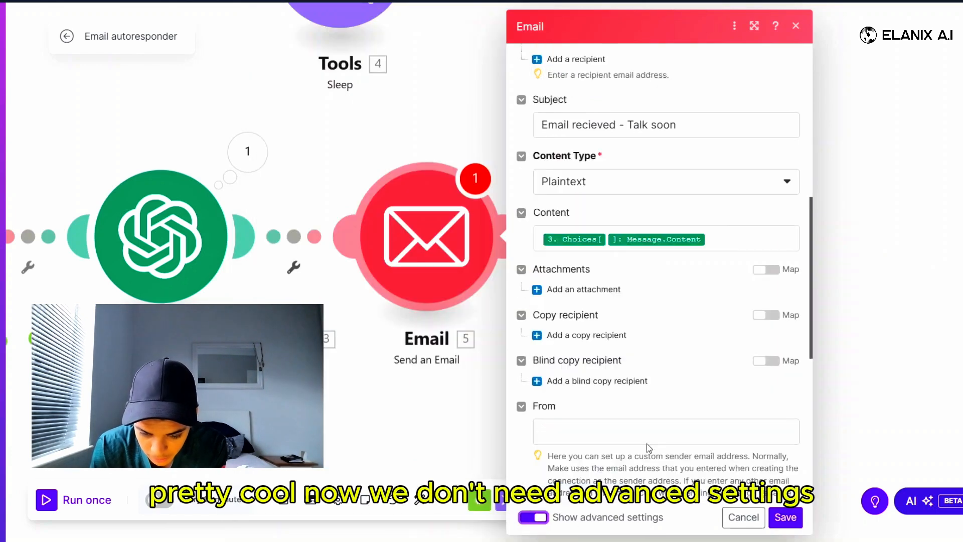
scroll(646, 444, down, 3)
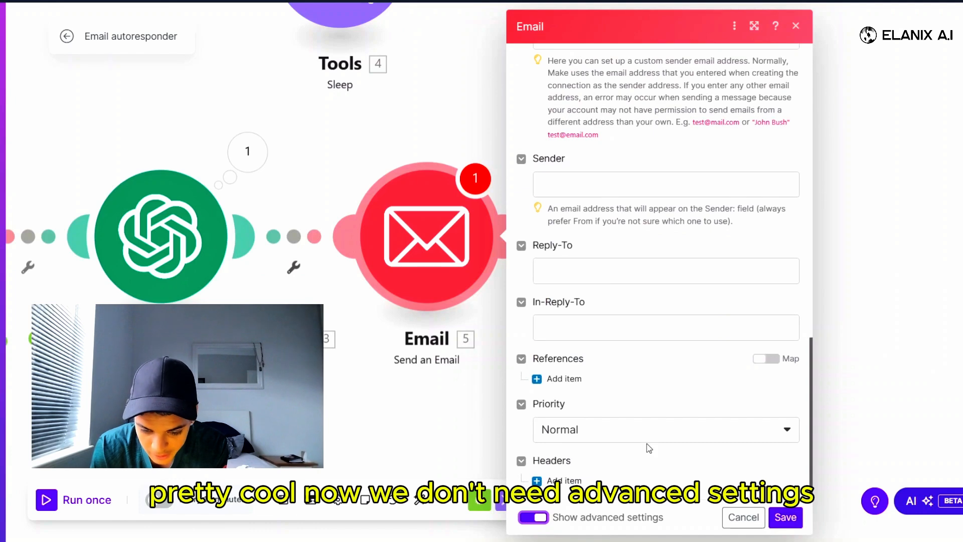
click(548, 516)
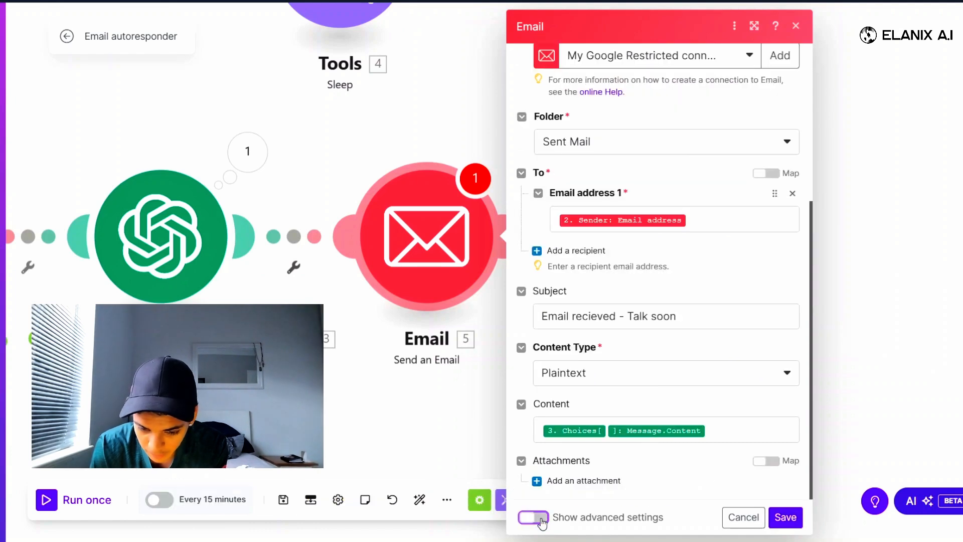
click(786, 517)
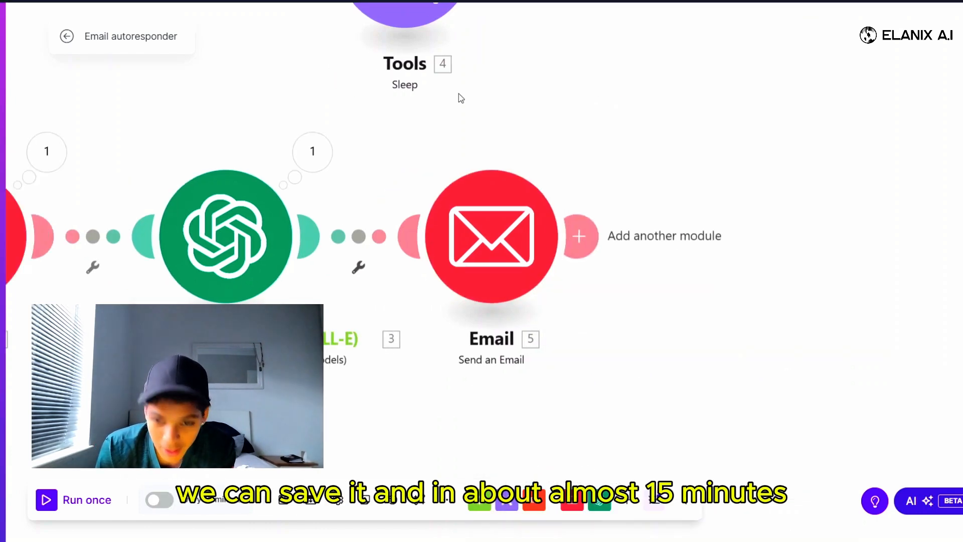
scroll(458, 93, down, 5)
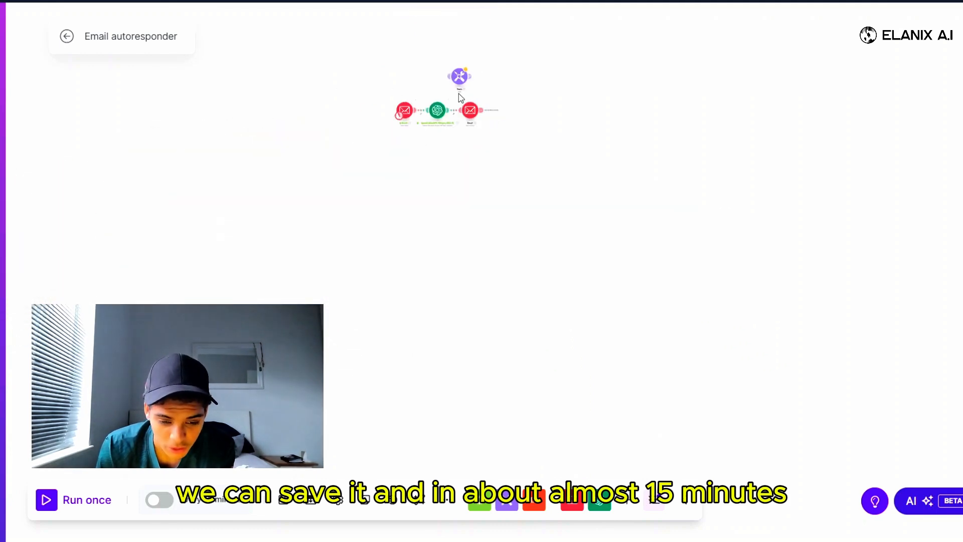
scroll(458, 93, up, 5)
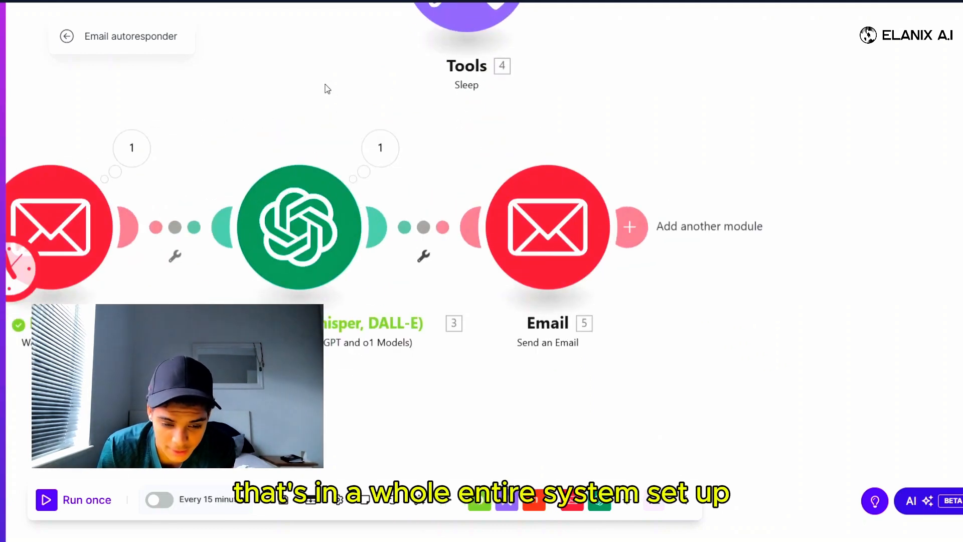
scroll(328, 103, down, 5)
scroll(329, 102, up, 4)
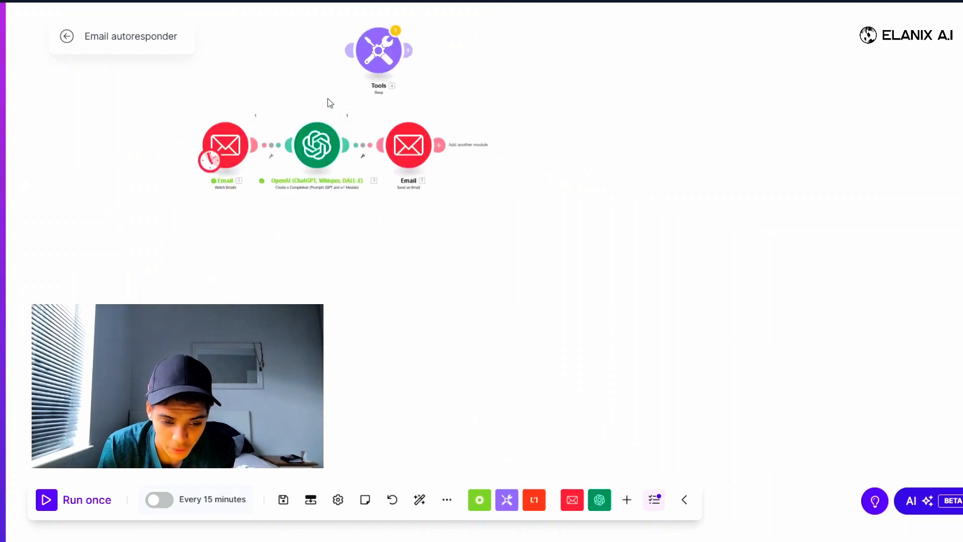
scroll(328, 103, down, 2)
drag(226, 102, 276, 136)
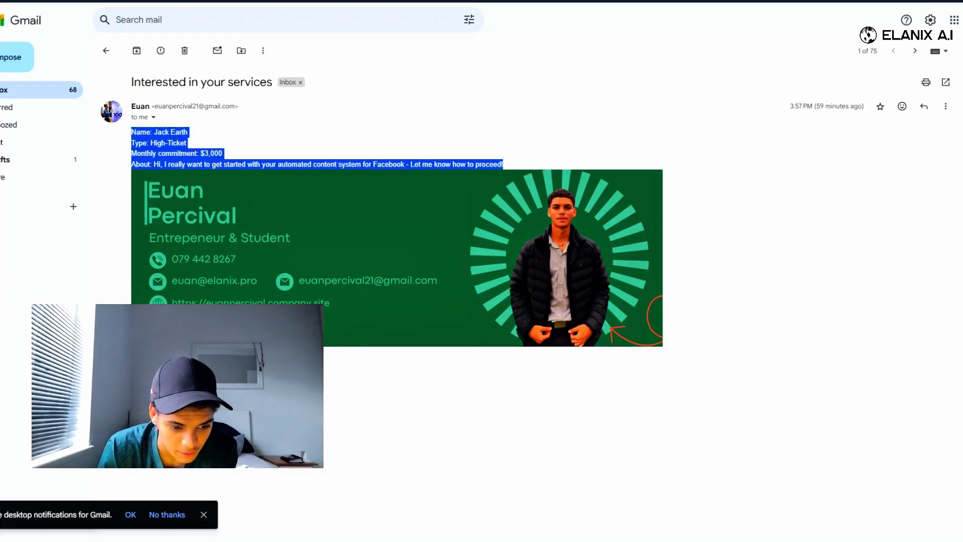
Step: Return to the inbox list in Gmail, and in Make set Watch Emails to start from the 01/29/2025 3:57 PM email
click(3, 93)
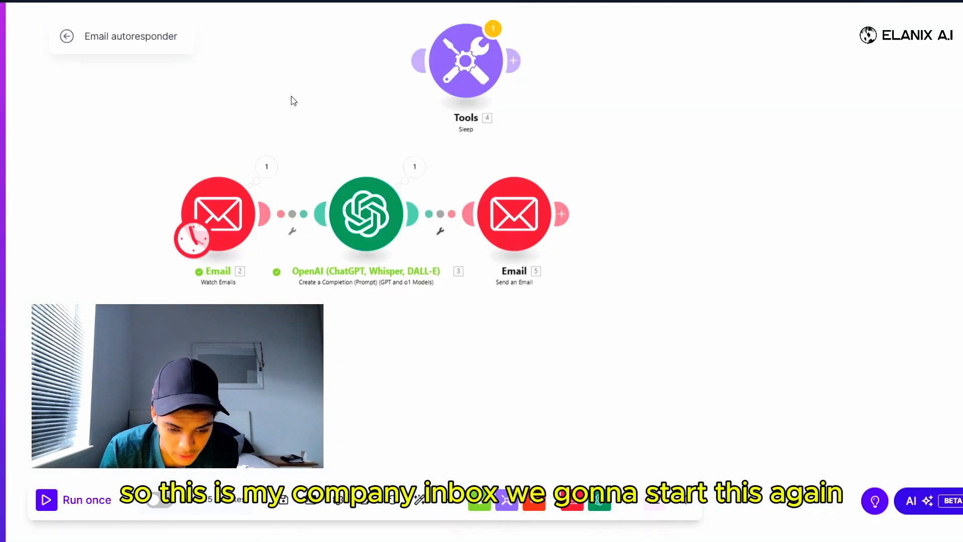
right_click(217, 206)
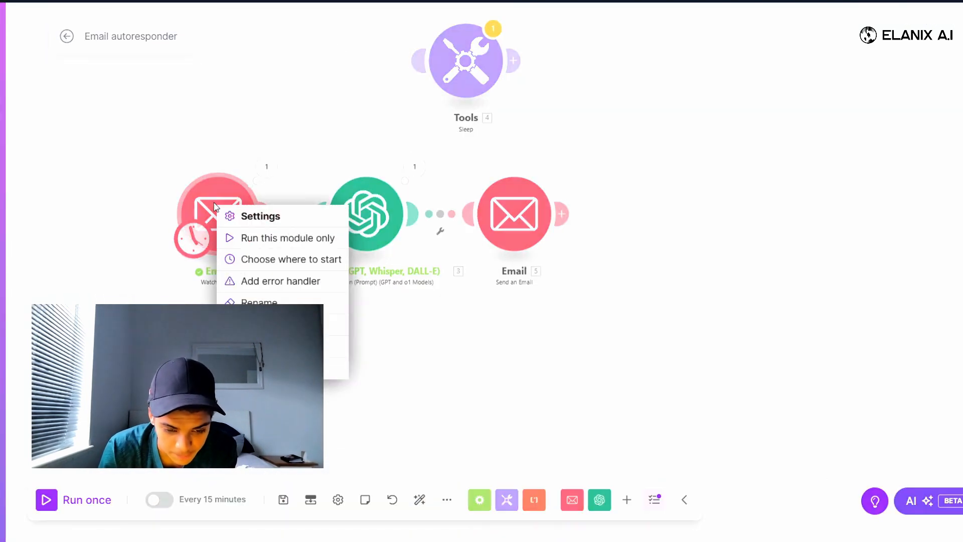
click(255, 258)
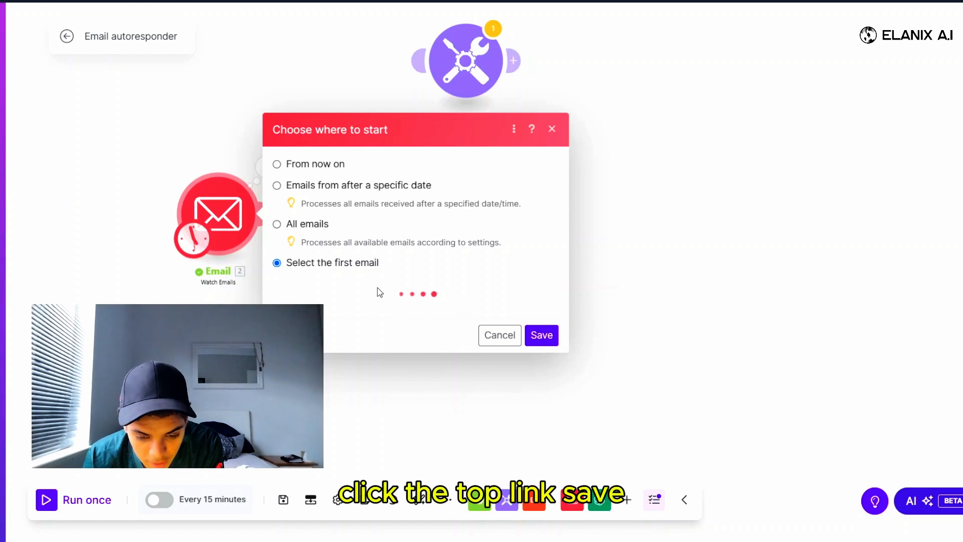
click(408, 254)
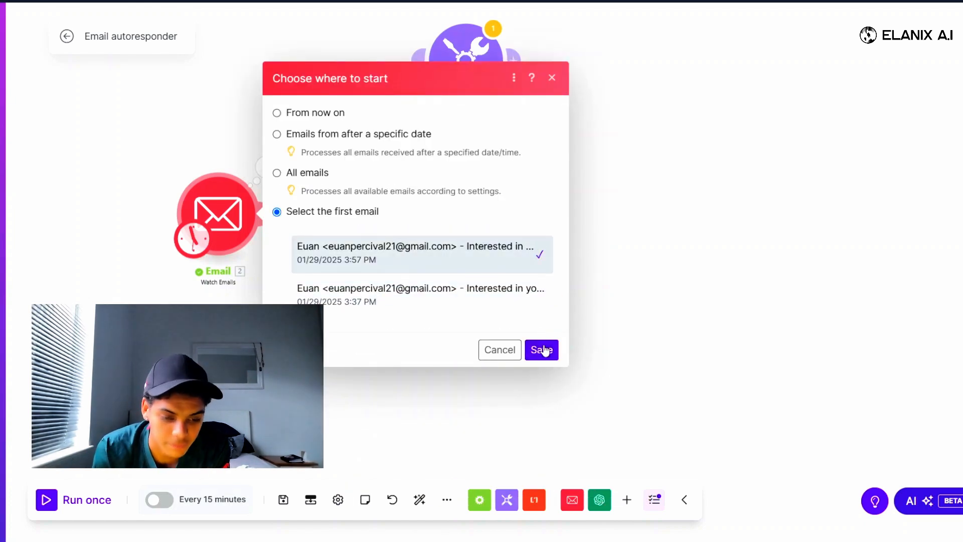
click(541, 349)
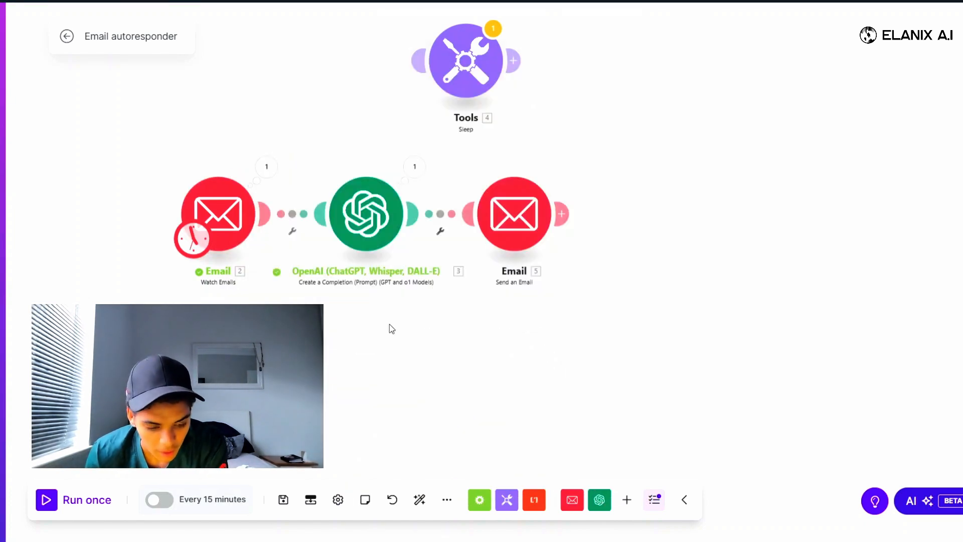
Step: Run the Make scenario once and open the newest "Interested in your services" email in the Gmail inbox
click(46, 499)
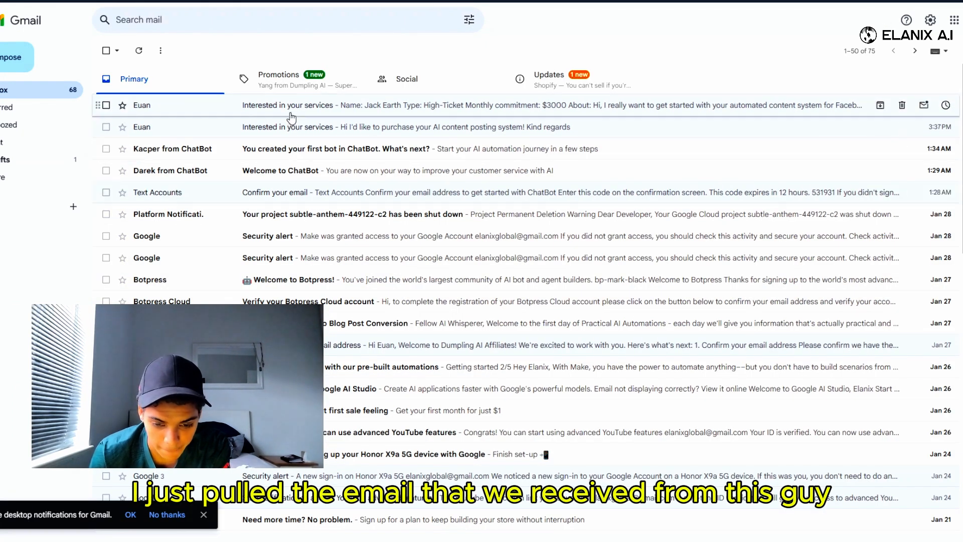
click(281, 103)
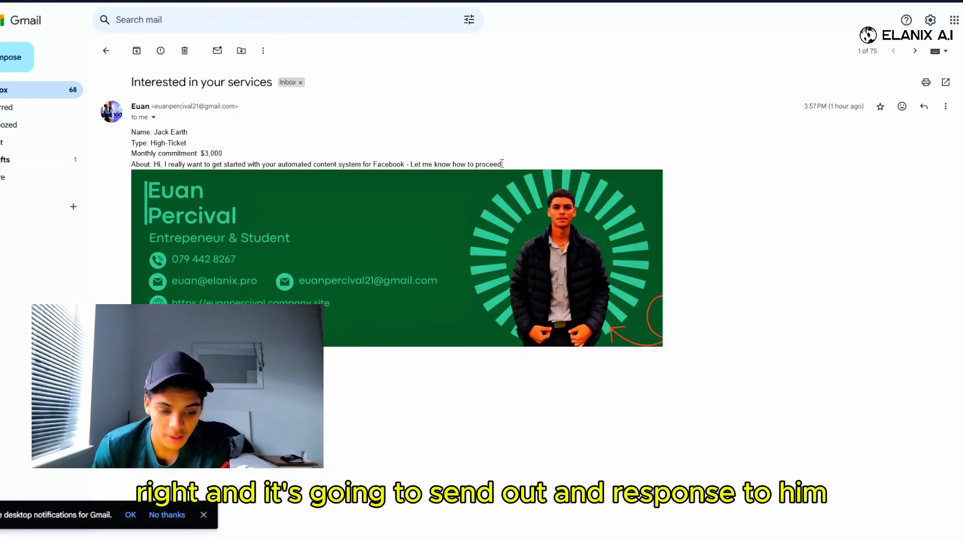
Step: Read the enquiry text in the Gmail message, and in Make inspect the reply content in the final Email module's run output
drag(502, 164, 132, 132)
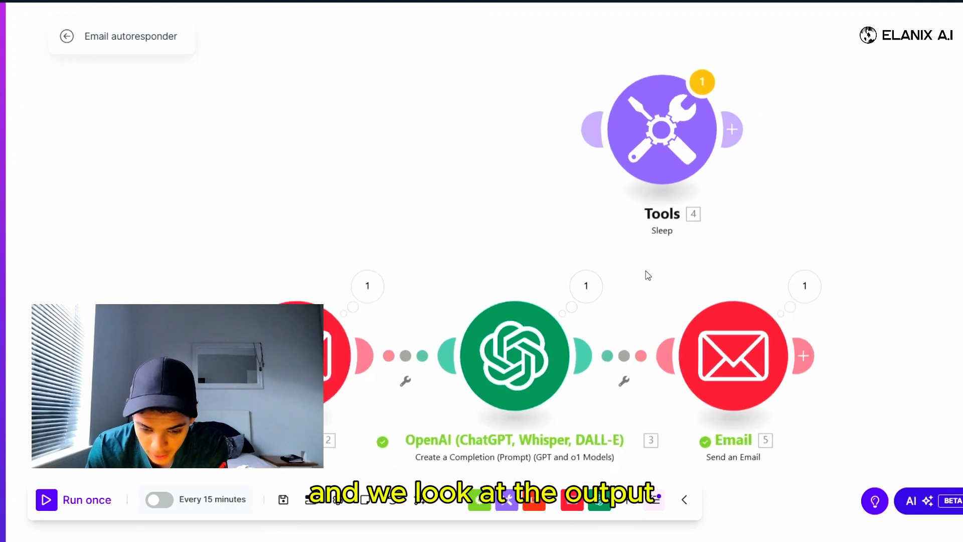
click(812, 301)
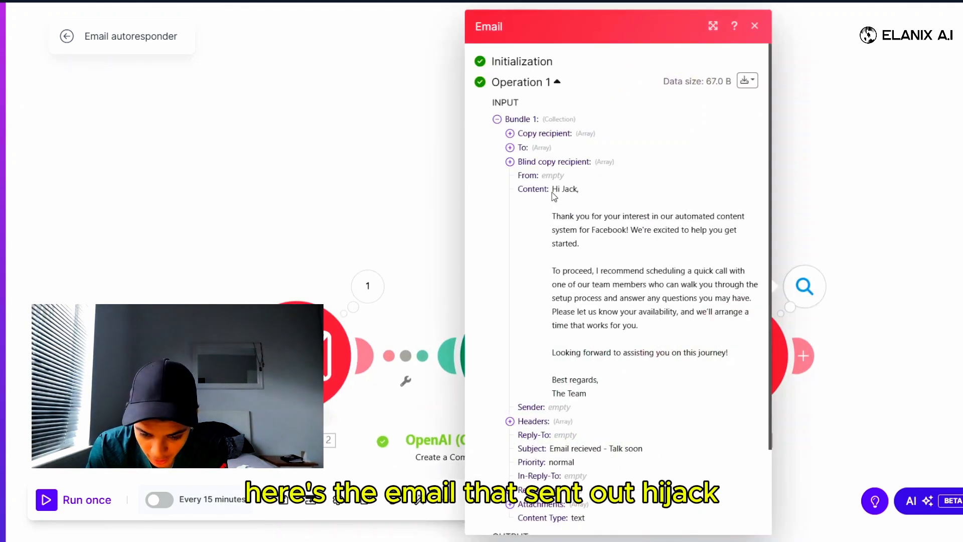
drag(552, 189, 723, 353)
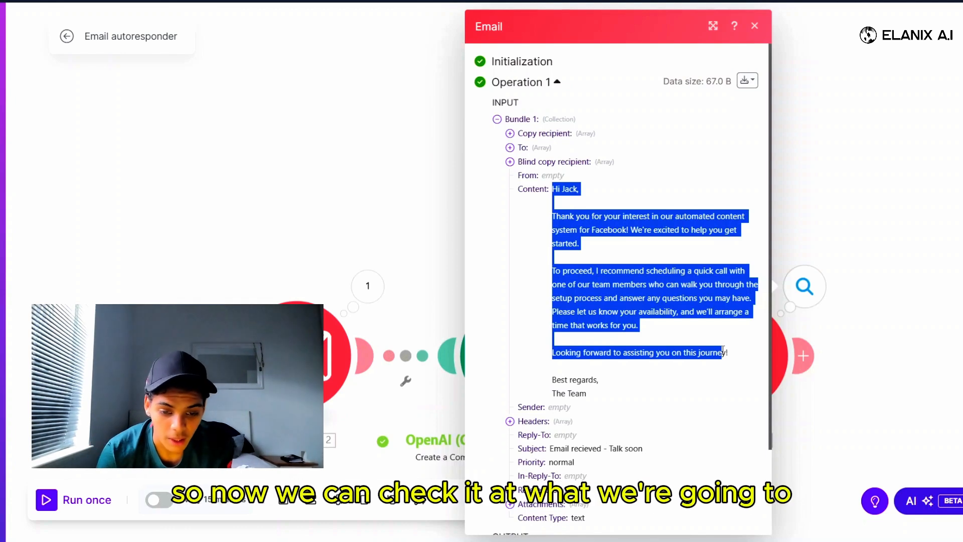
Step: Switch to Gmail, refresh the Sent mail, open the "Email recieved - Talk soon" conversation and expand its first message to read the reply
key(ctrl+Tab)
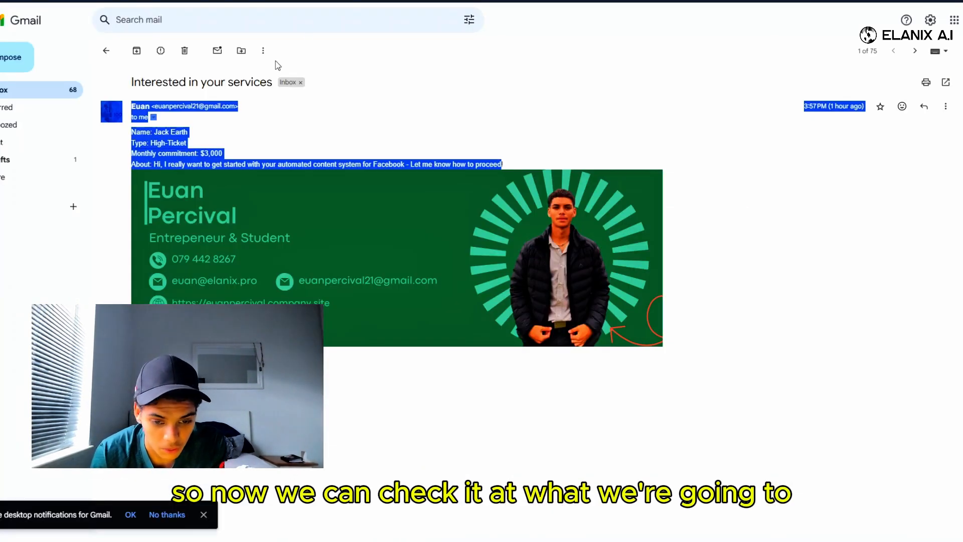
click(352, 146)
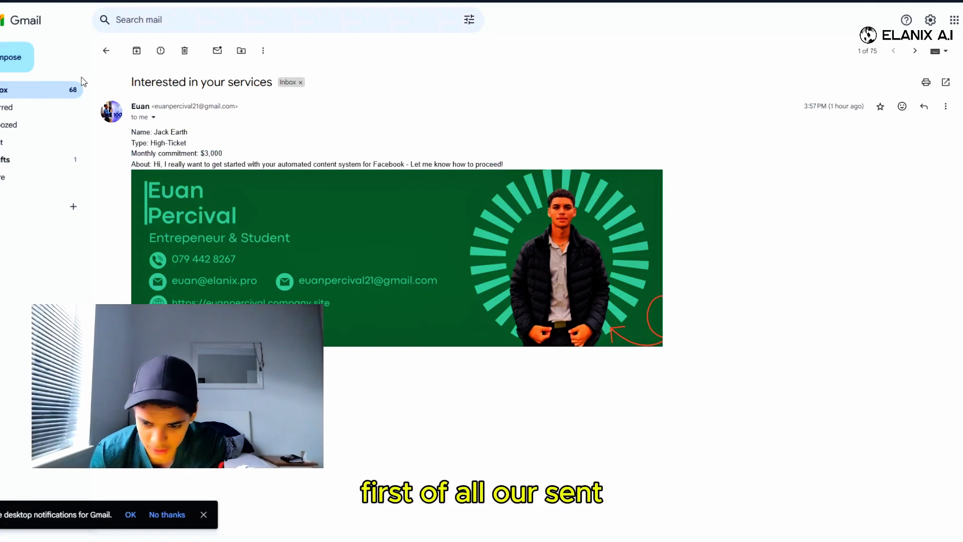
click(8, 145)
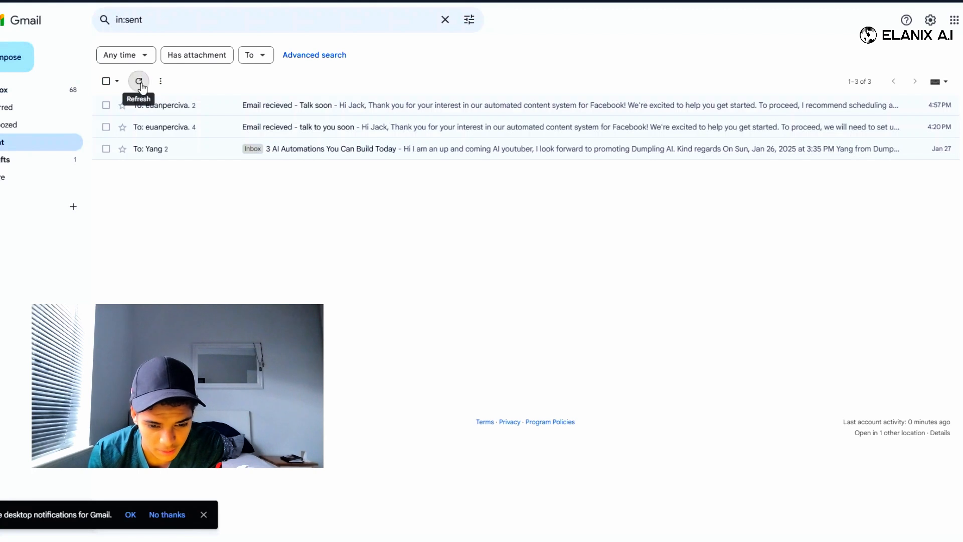
click(140, 81)
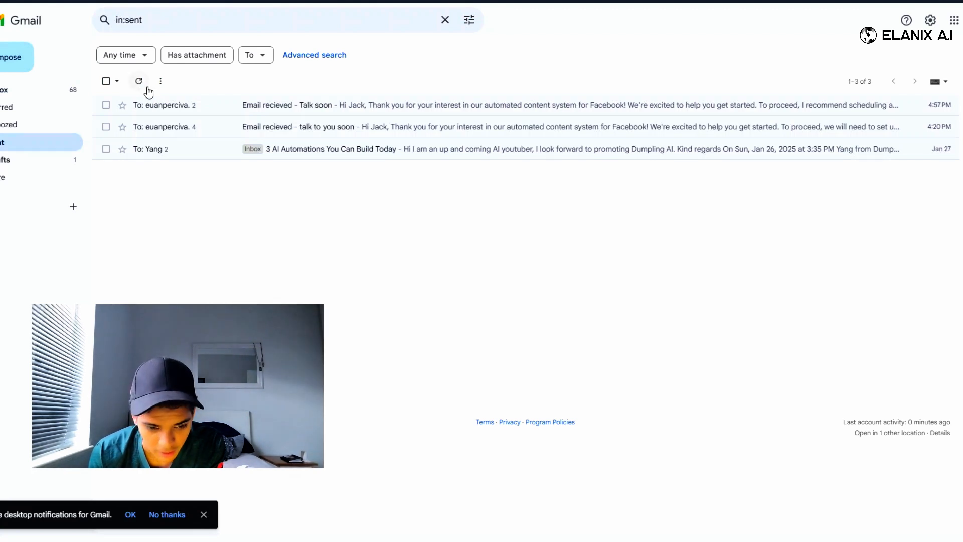
click(206, 106)
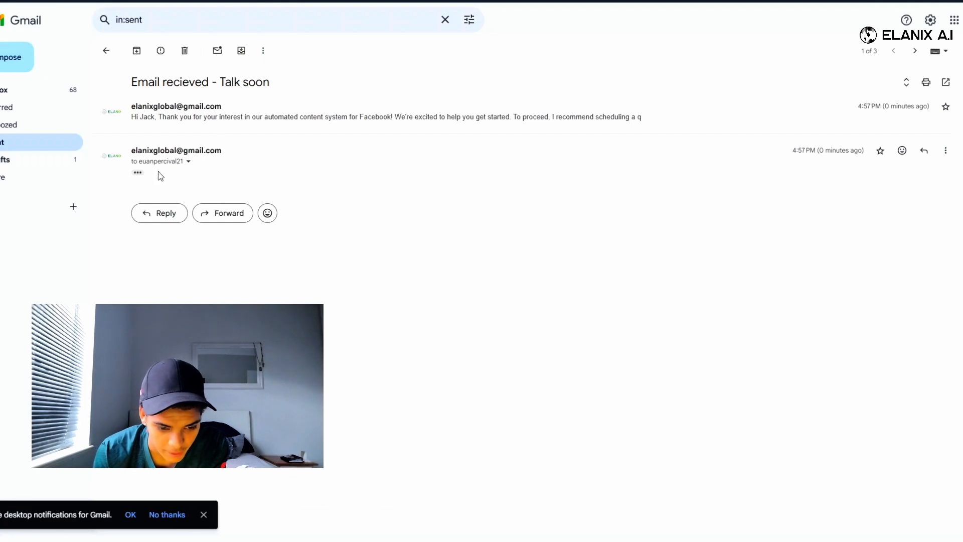
click(196, 121)
drag(206, 239, 230, 230)
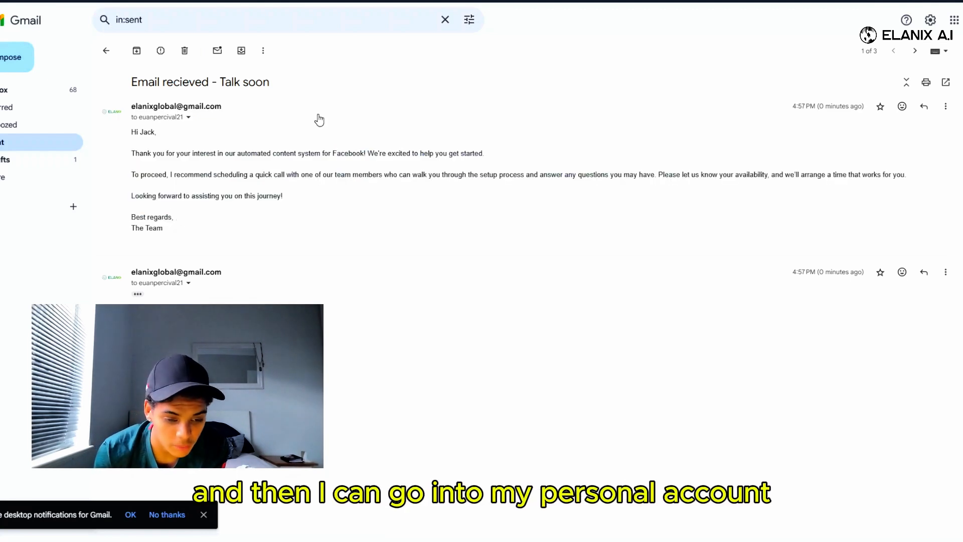
Step: In the sender's Gmail account, refresh the inbox and open "Email recieved - Talk soon", then return to Make and close the Email output
click(261, 1)
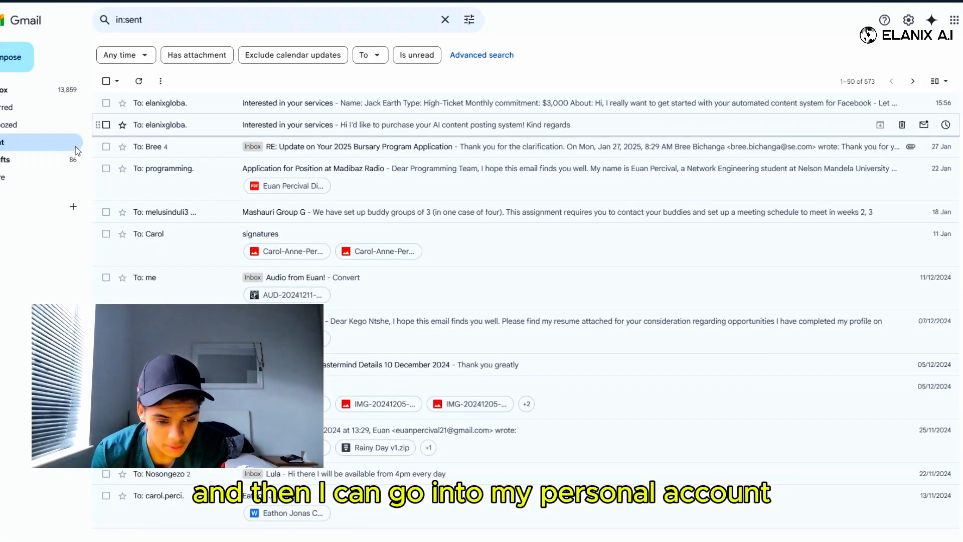
click(21, 92)
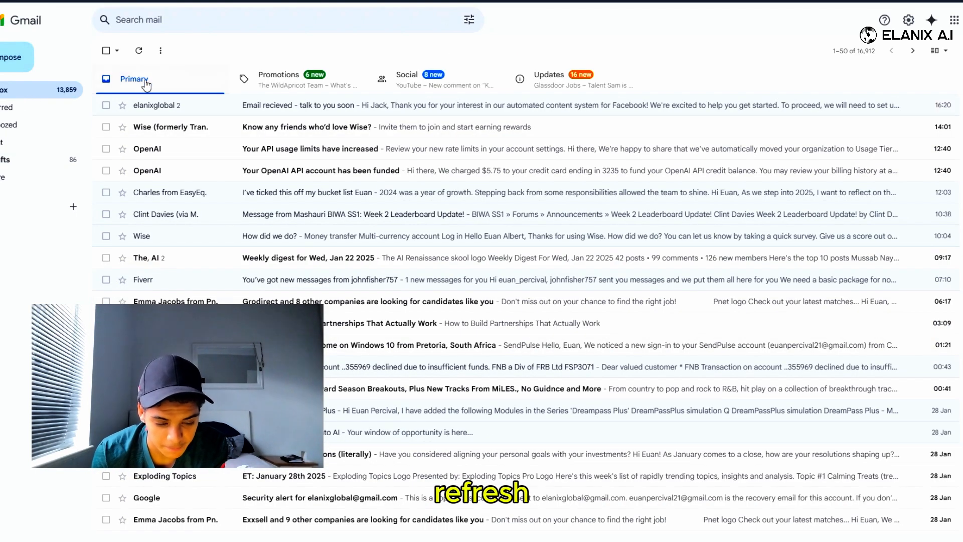
click(139, 50)
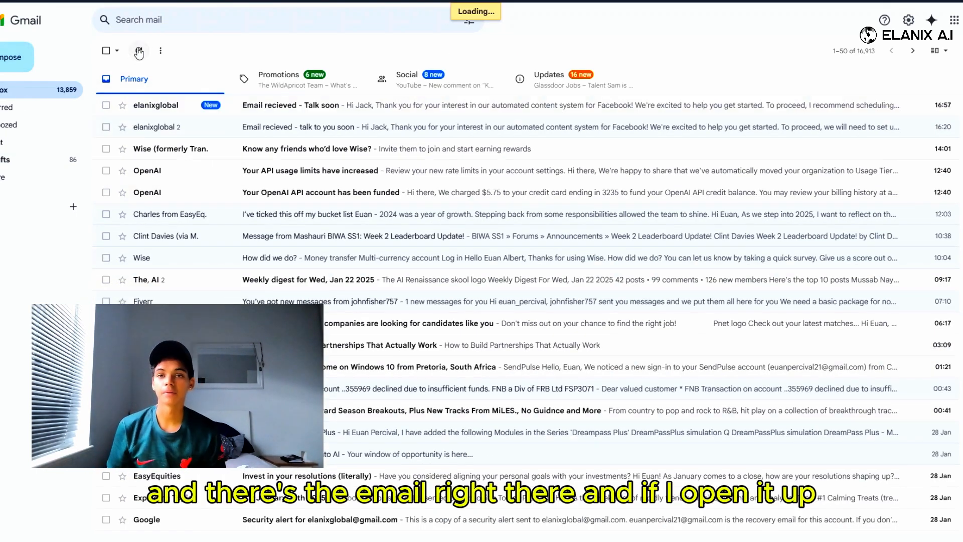
click(220, 110)
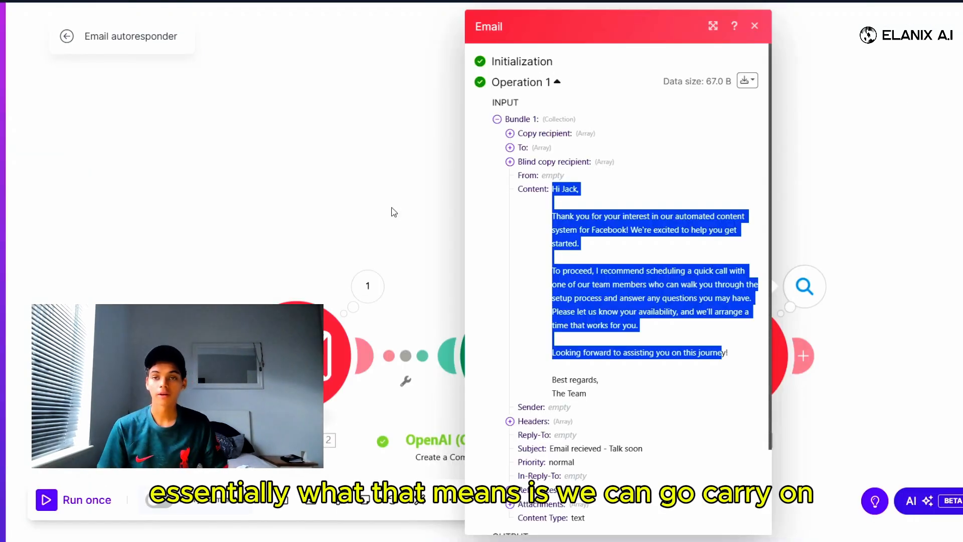
click(393, 212)
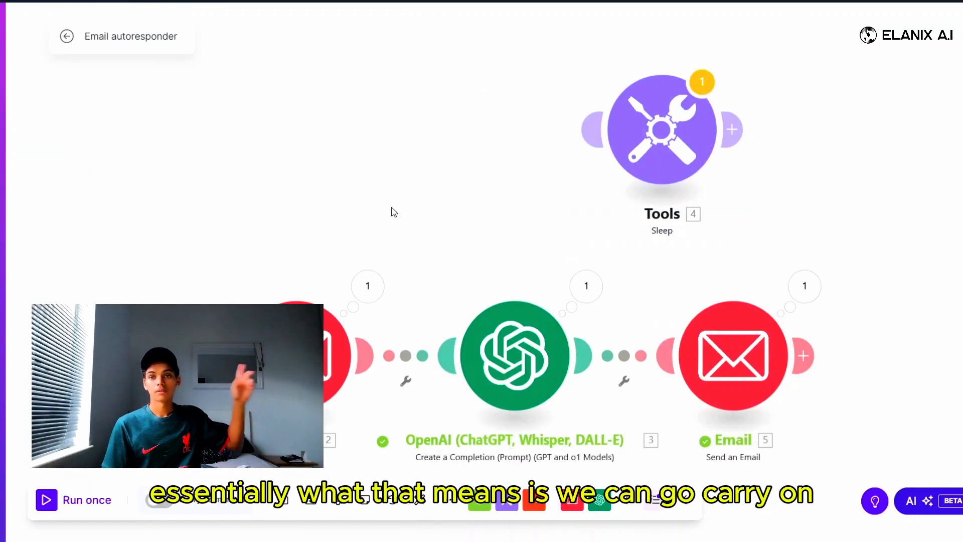
scroll(394, 211, down, 10)
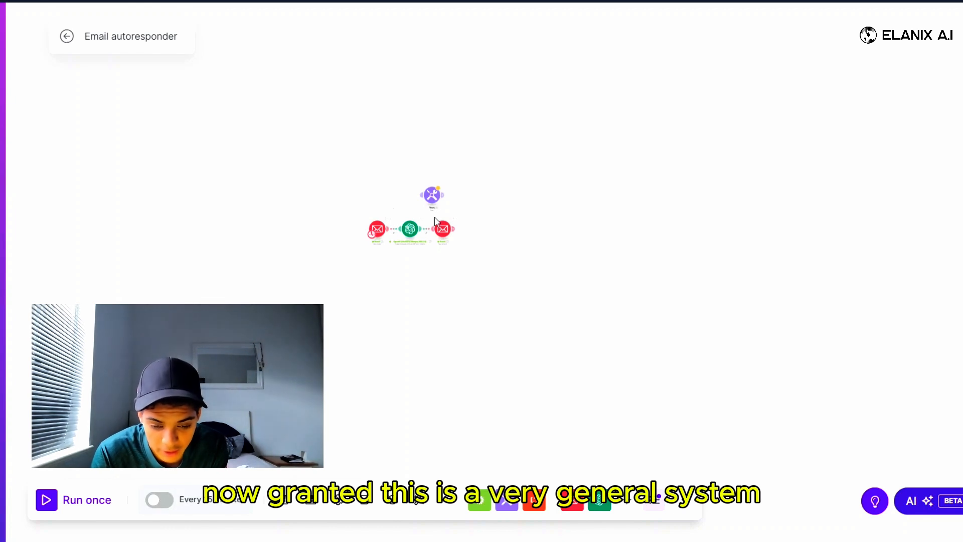
scroll(434, 221, up, 5)
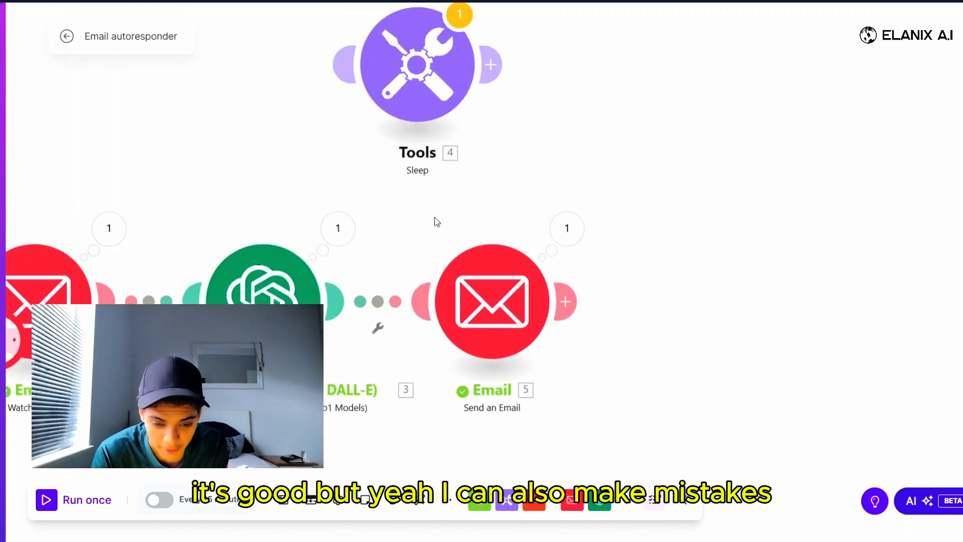
scroll(394, 211, down, 2)
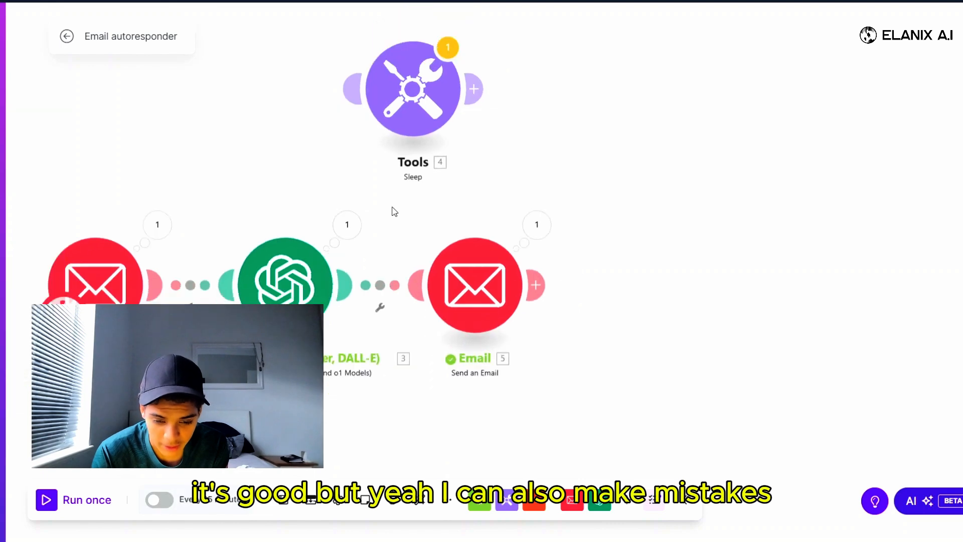
scroll(394, 211, down, 1)
scroll(391, 211, up, 4)
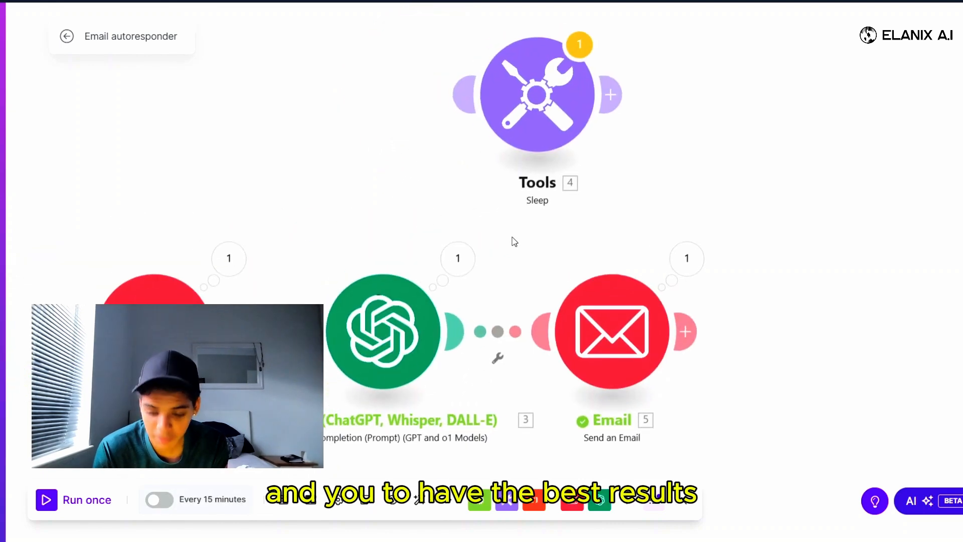
scroll(514, 242, down, 4)
scroll(514, 242, up, 3)
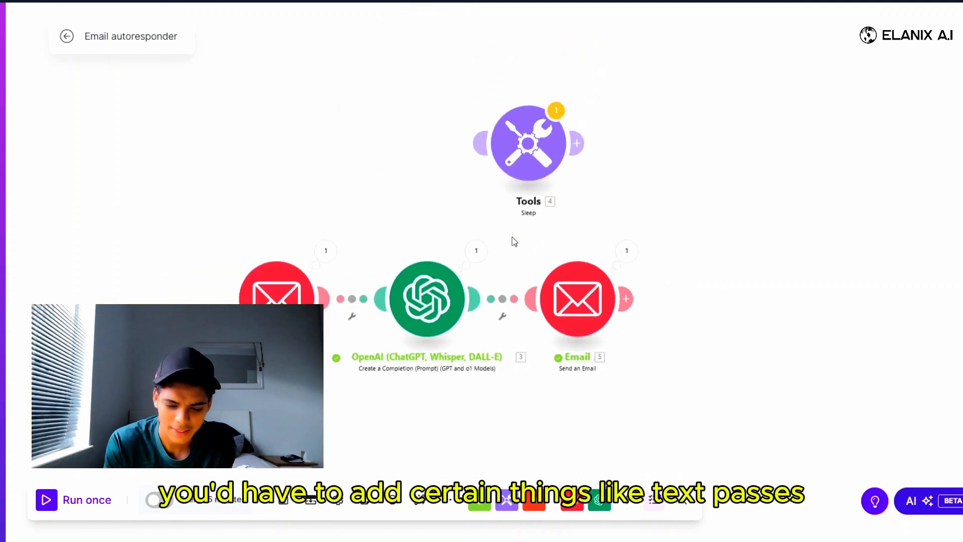